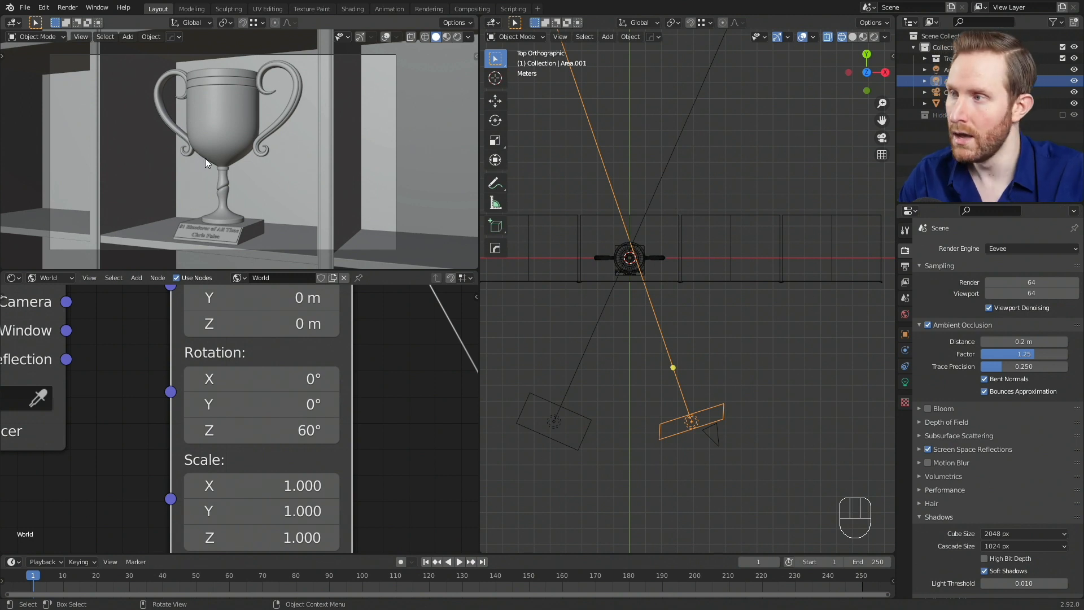
Switch the camera viewport showing the trophy to Rendered shading
left_click(702, 4)
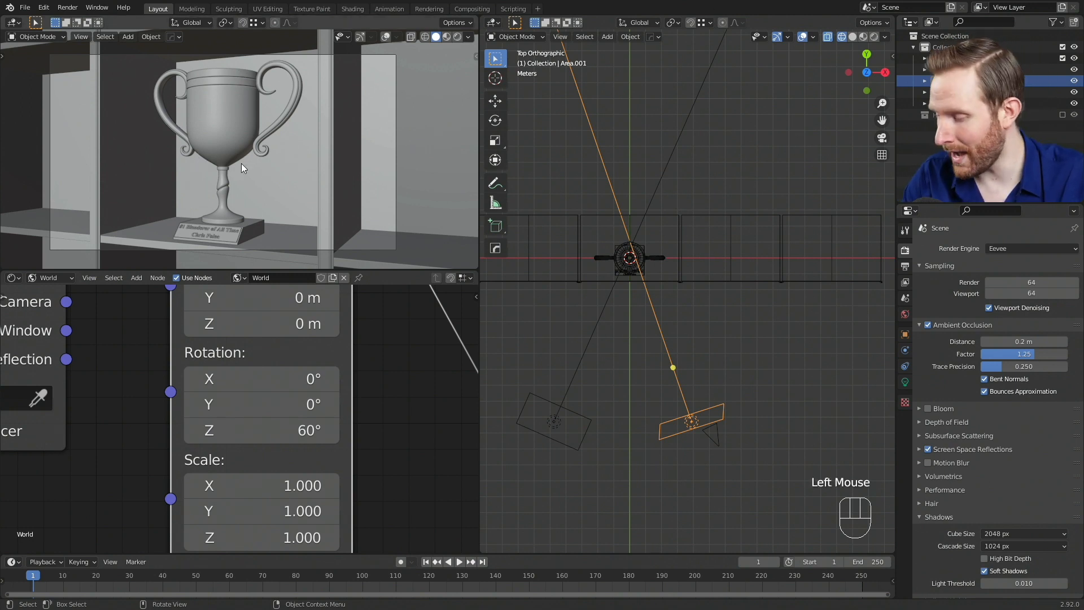
key("z")
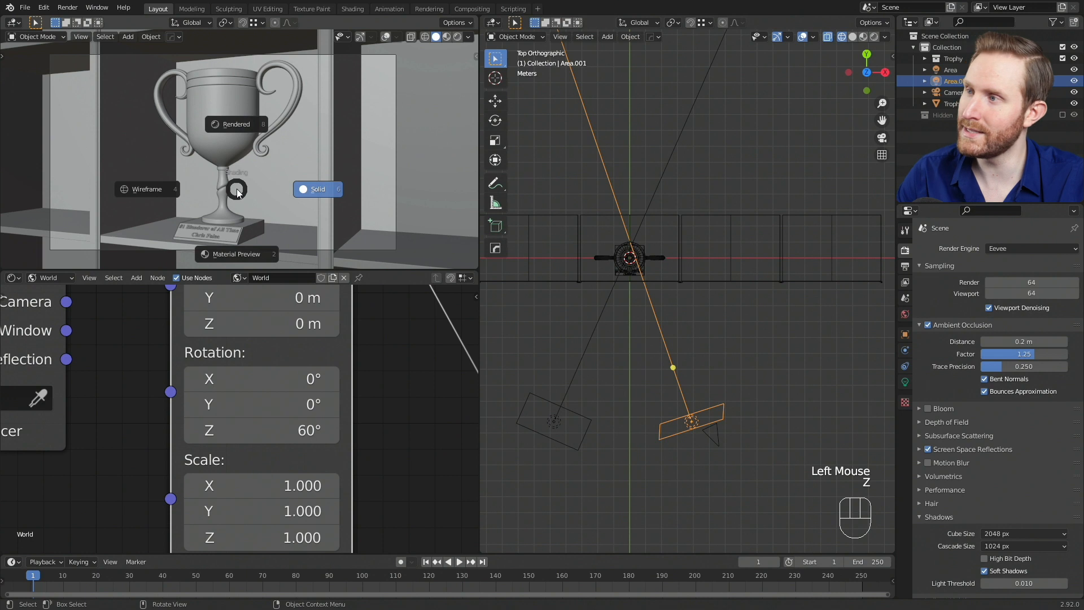
left_click(241, 101)
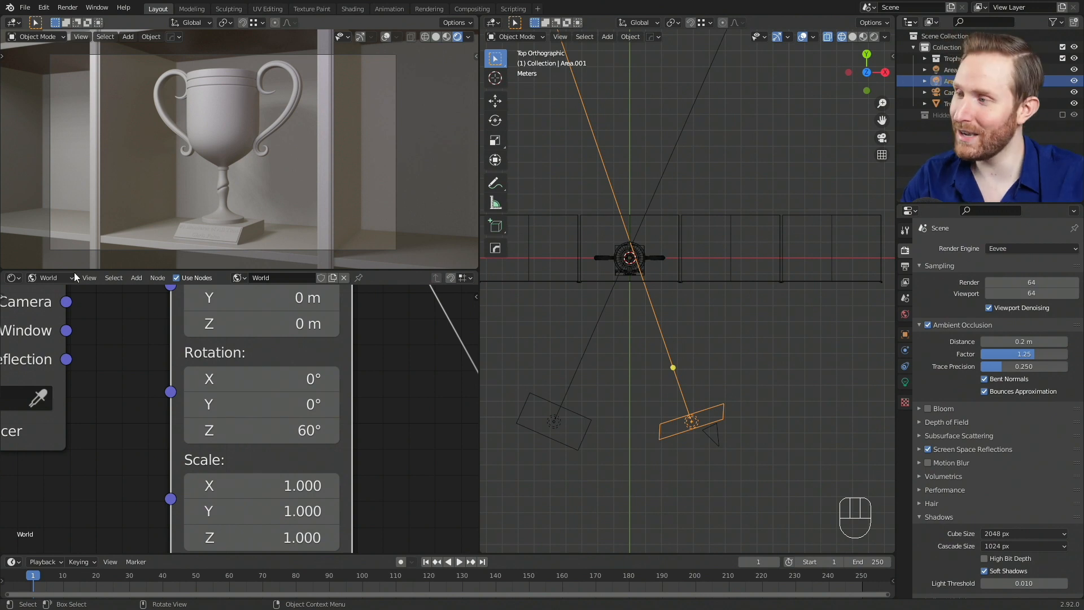
Change the shader editor's shader type from World to Object
scroll(247, 370, "down", 4)
middle_click_drag(315, 365, 176, 389)
middle_click_drag(201, 375, 227, 360)
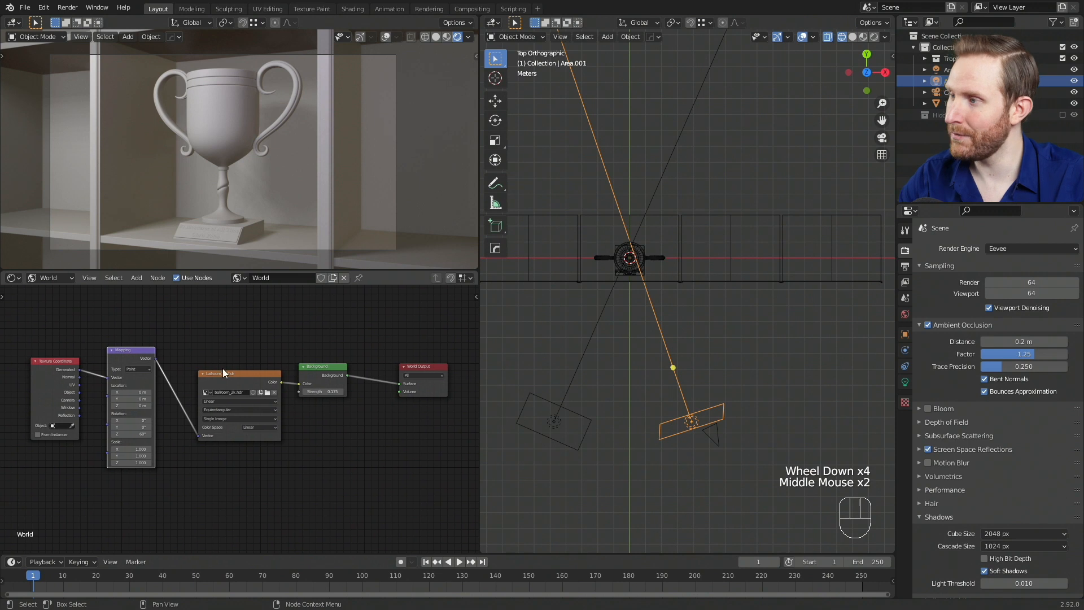
left_click(53, 276)
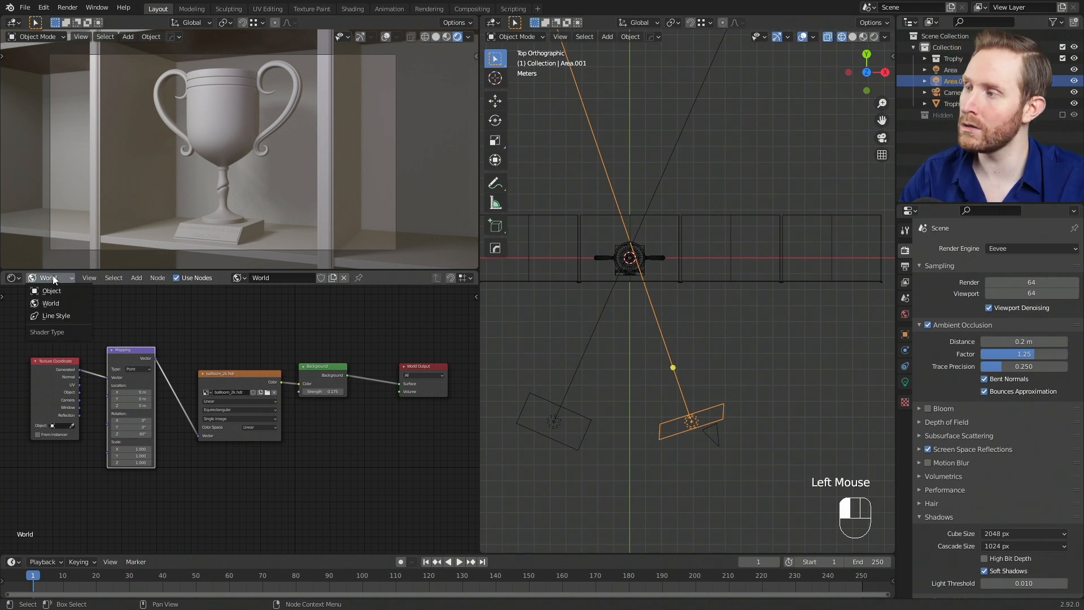
left_click(61, 292)
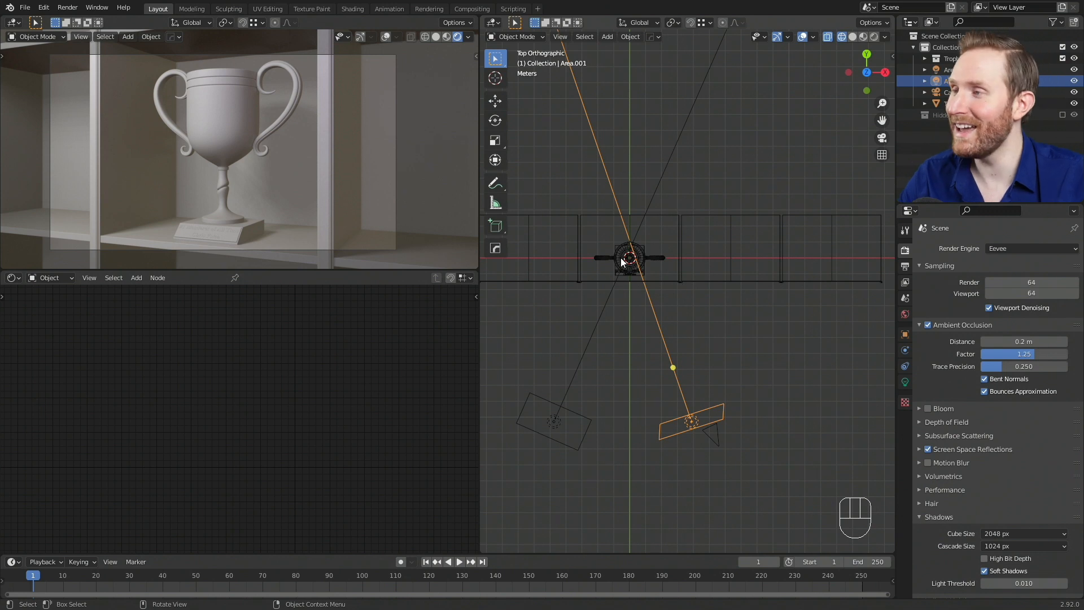
Select the trophy cup and create a new material for it
left_click(209, 118)
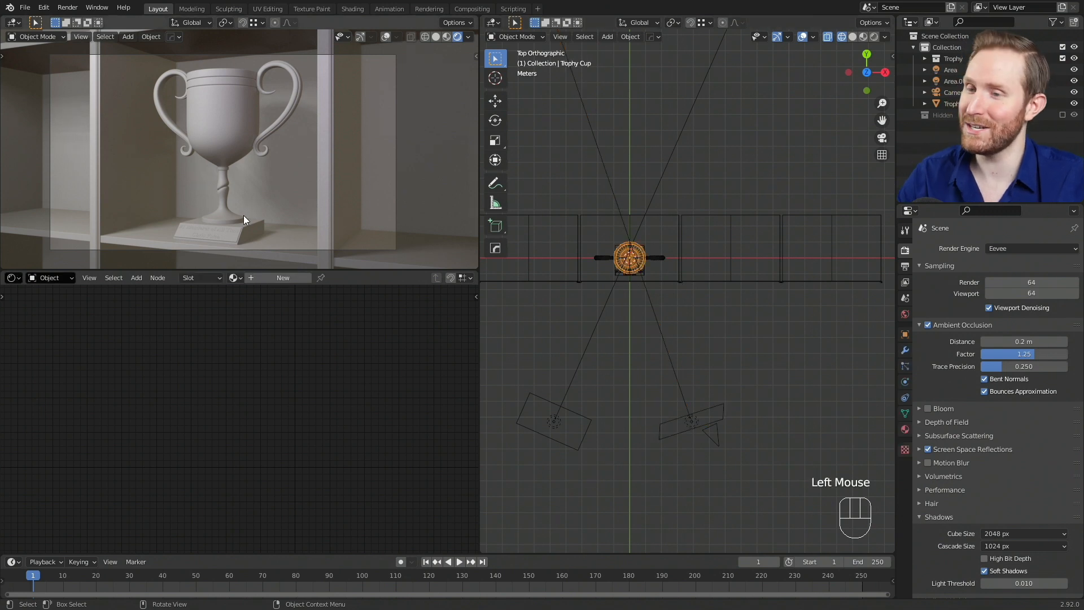
left_click(384, 37)
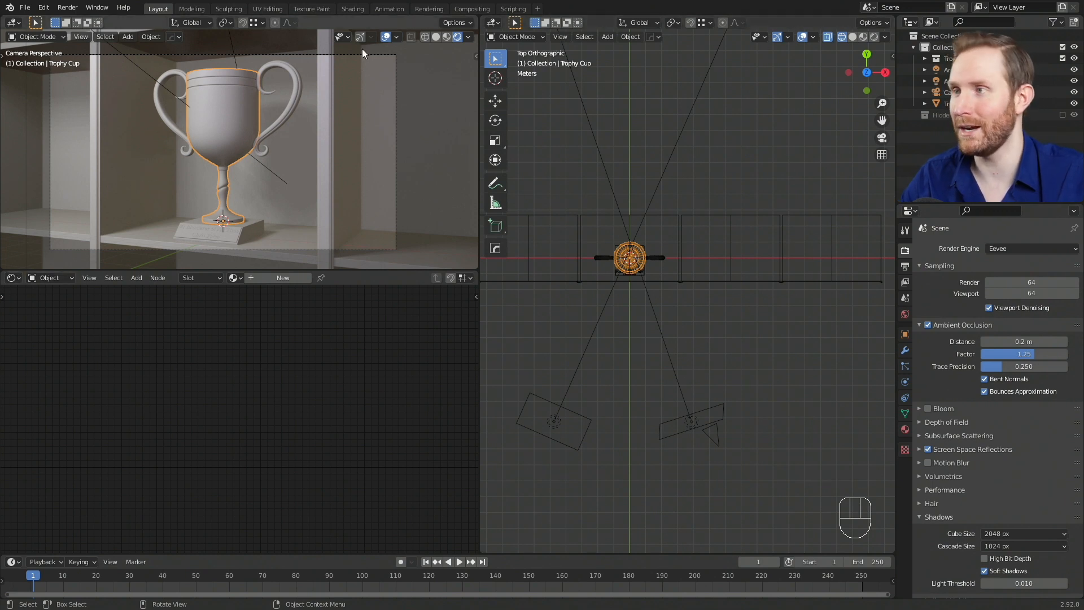
left_click(379, 36)
middle_click_drag(599, 225, 677, 248, "shift")
scroll(714, 277, "up", 2)
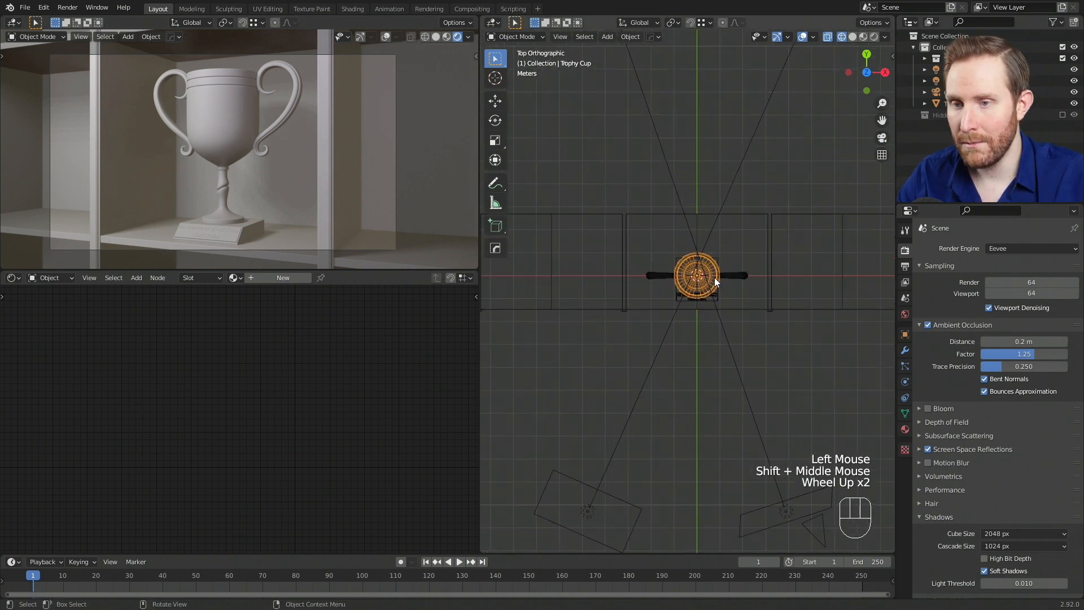
left_click(904, 430)
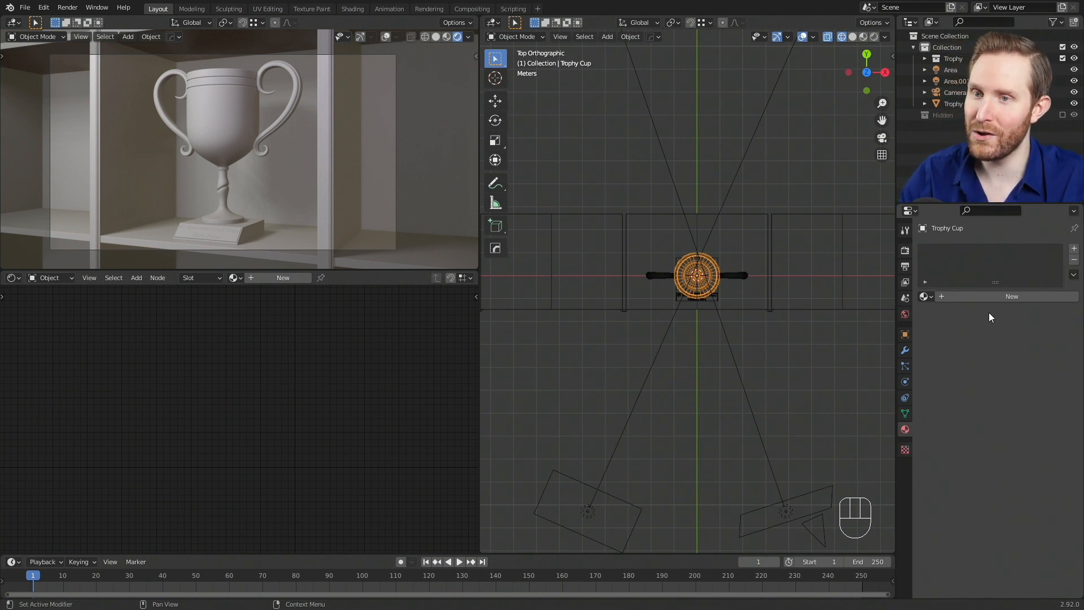
left_click(994, 296)
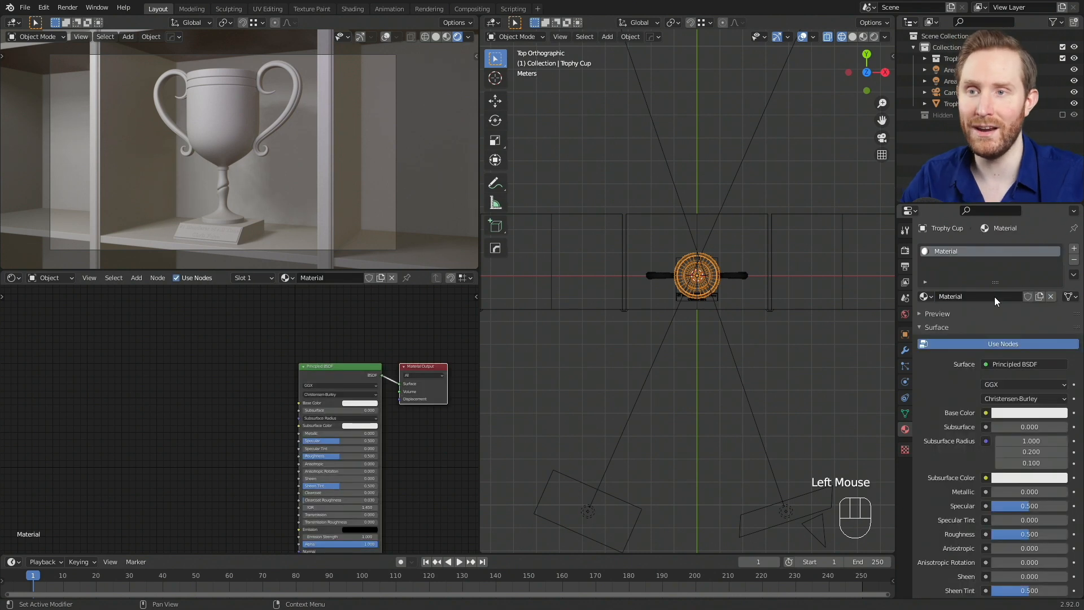
Look through the new material's surface parameters and its blend and shadow settings
scroll(983, 316, "down", 6)
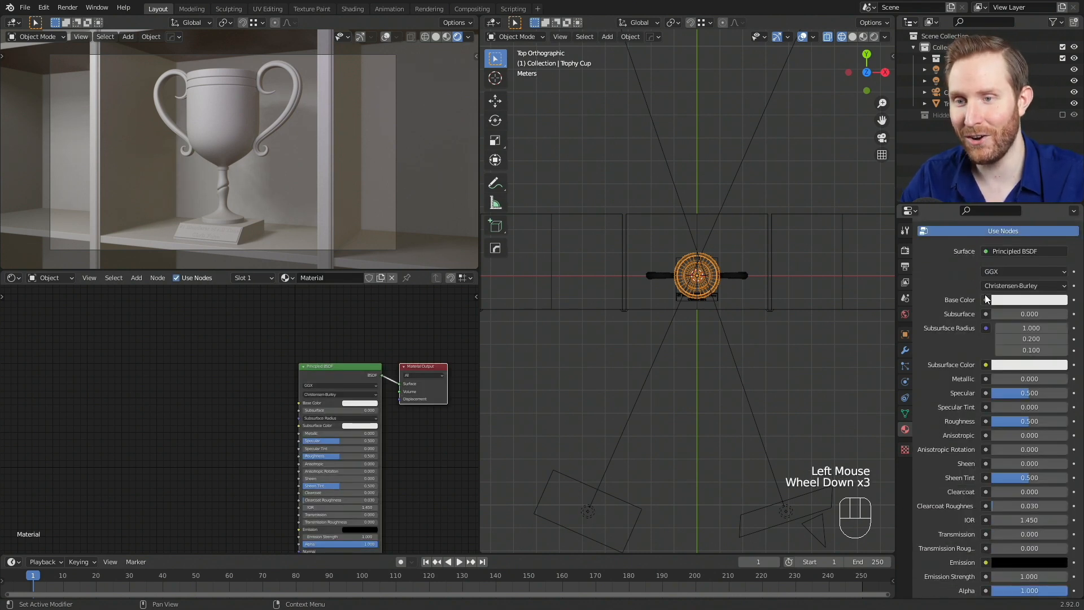
scroll(977, 262, "down", 4)
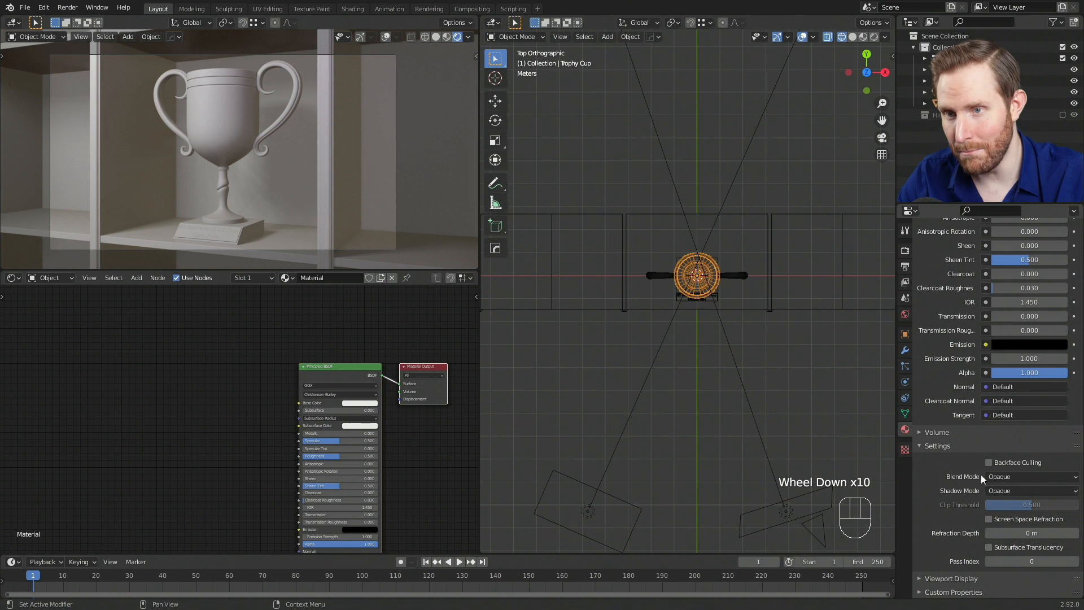
scroll(980, 486, "up", 4)
scroll(977, 480, "up", 7)
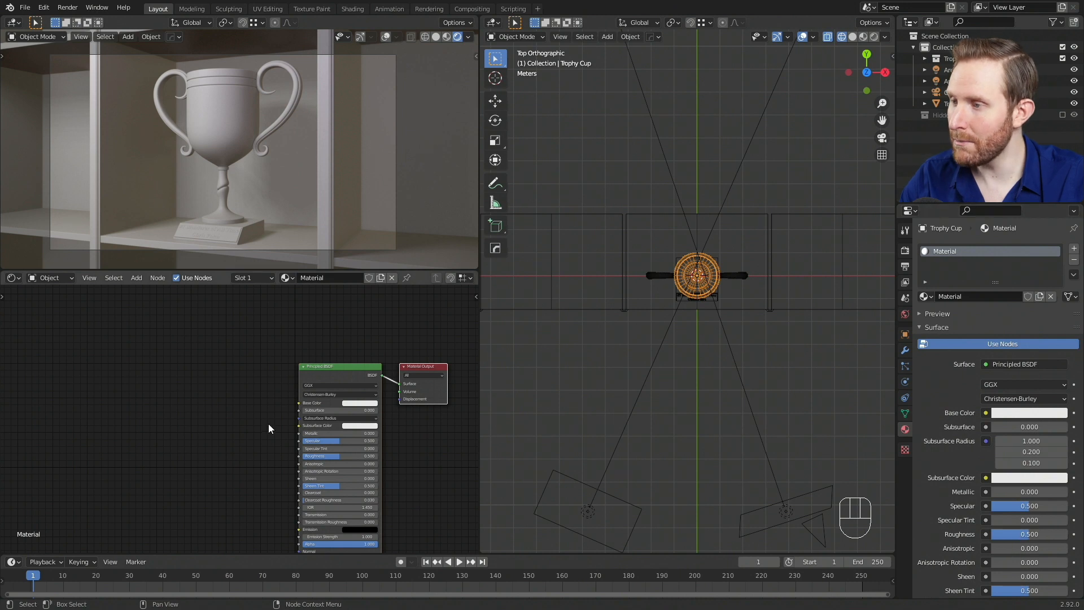
Examine the Principled BSDF node, its parameters and its link to the Material Output node
middle_click_drag(166, 415, 206, 327)
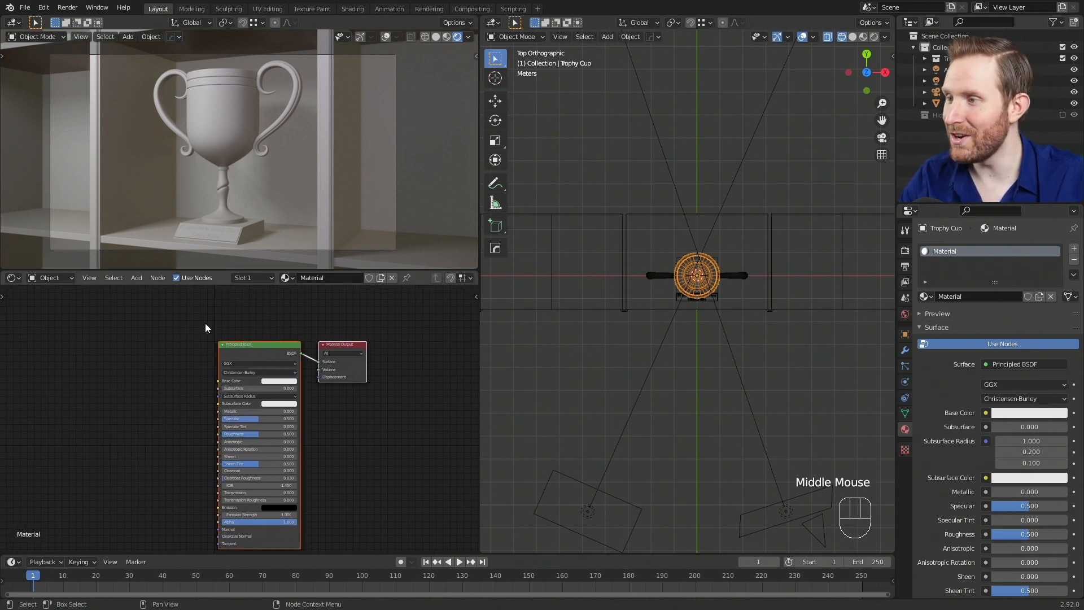
scroll(186, 417, "up", 3)
middle_click_drag(180, 412, 175, 438)
scroll(192, 435, "up", 5)
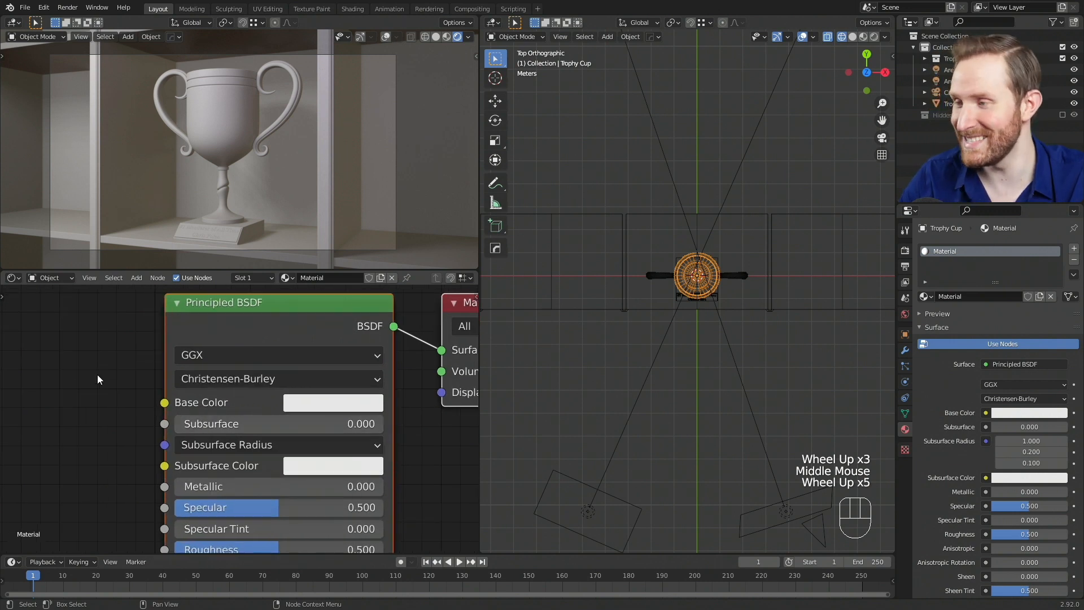
scroll(107, 404, "down", 3)
scroll(110, 408, "down", 2)
middle_click_drag(113, 408, 179, 404)
scroll(180, 405, "up", 3)
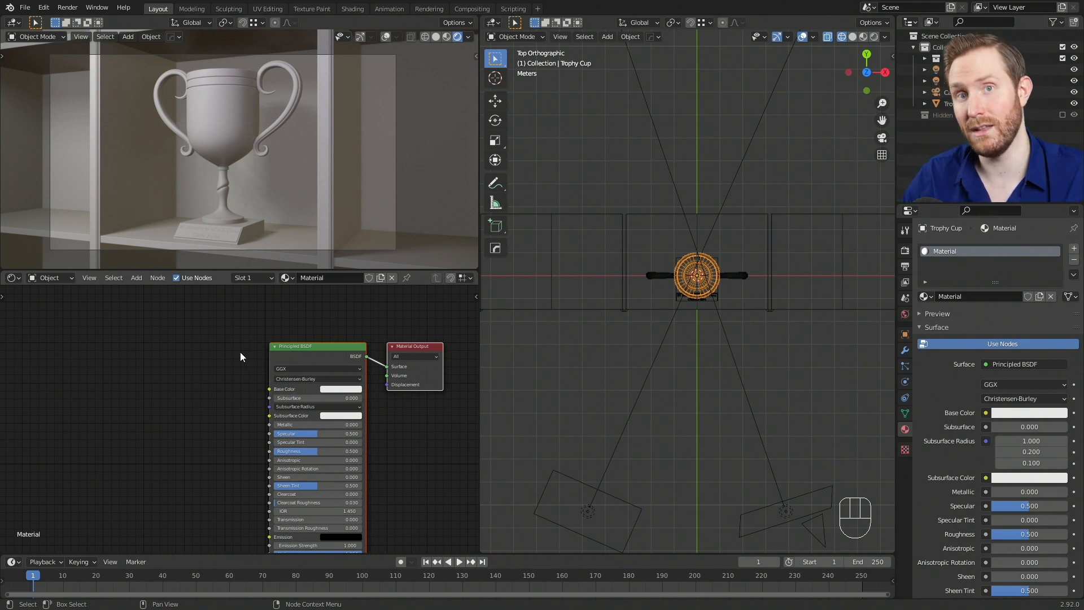
middle_click_drag(261, 346, 147, 373)
scroll(178, 362, "up", 3)
scroll(176, 363, "up", 1)
scroll(175, 368, "up", 2)
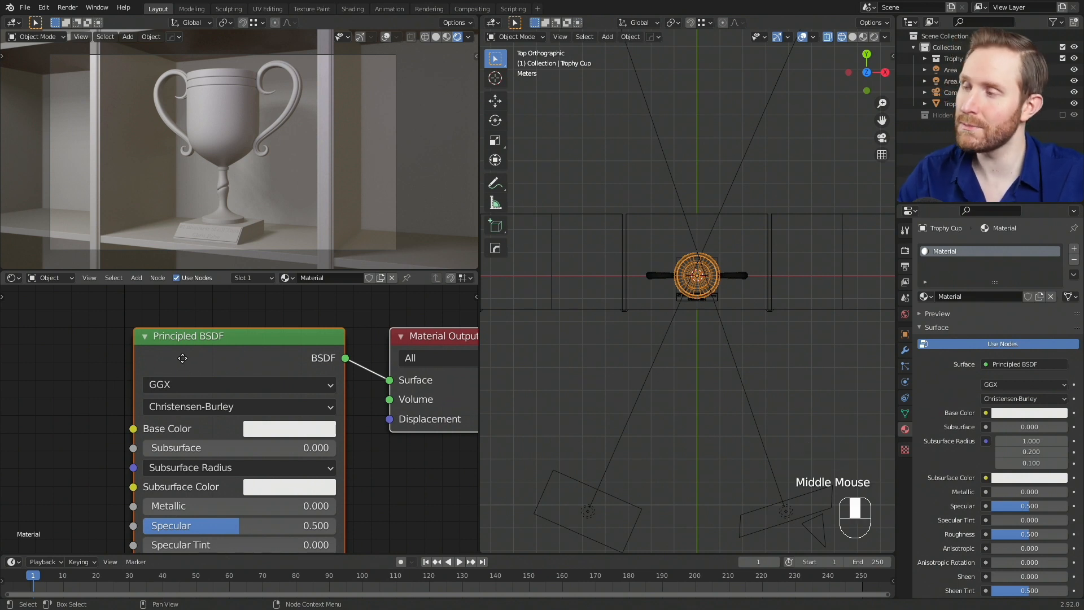
scroll(188, 364, "down", 2)
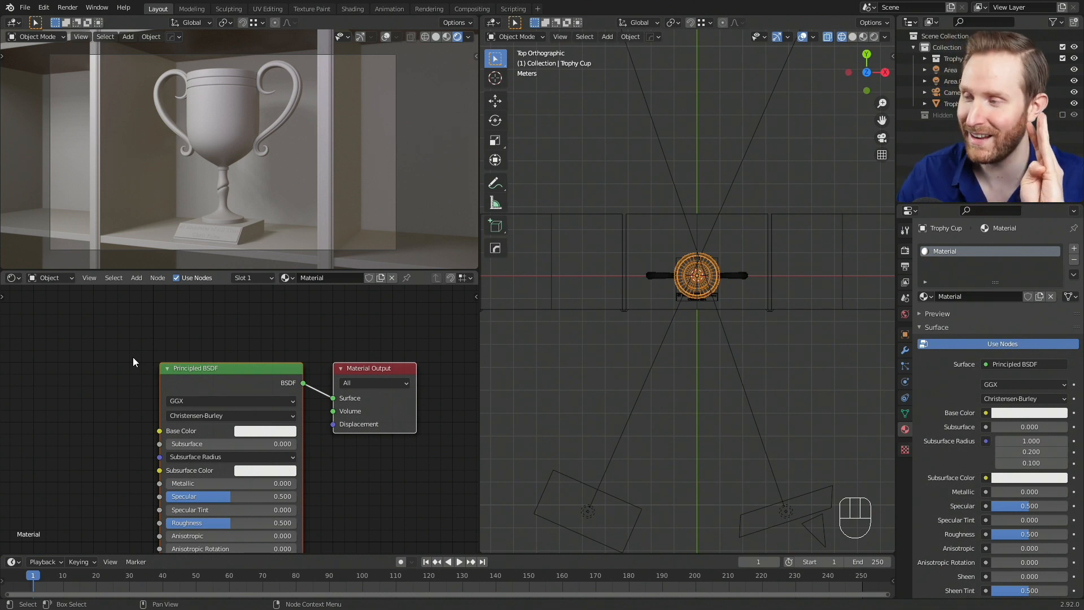
middle_click_drag(90, 476, 69, 408)
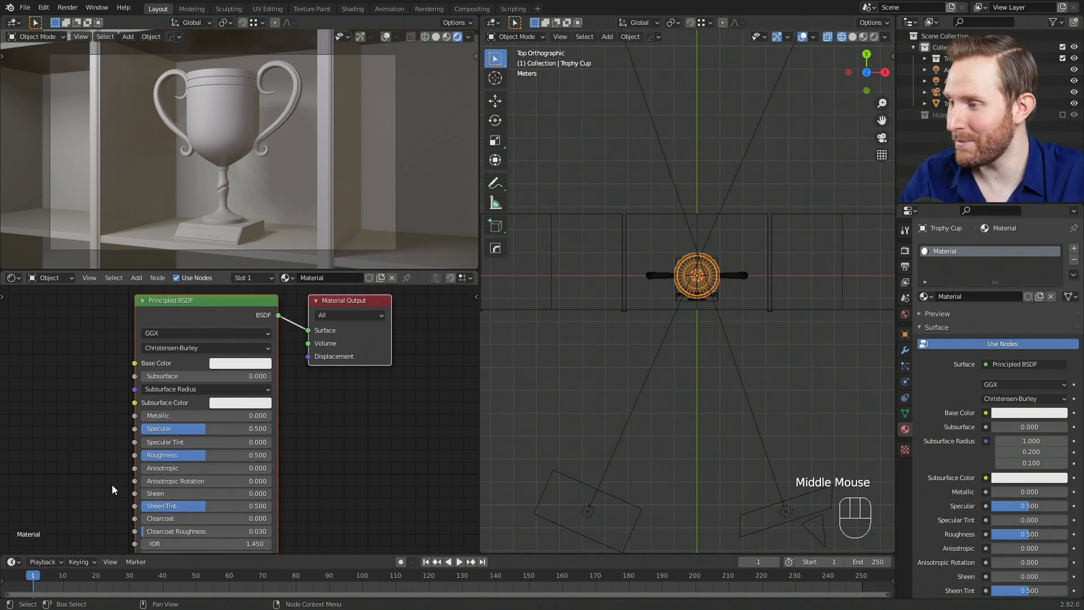
scroll(99, 431, "up", 2)
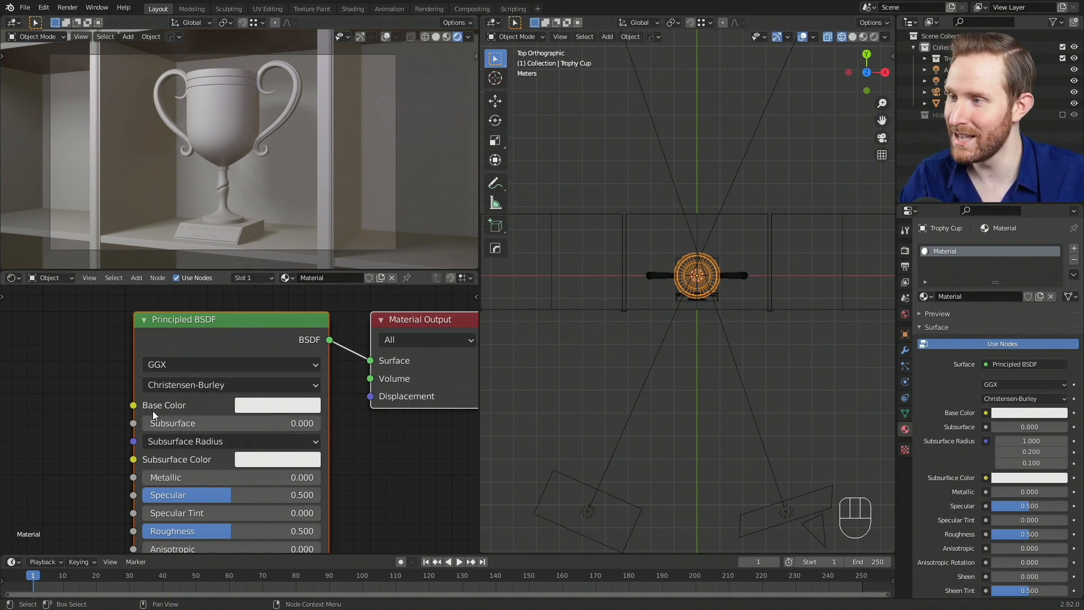
scroll(238, 423, "down", 2)
scroll(236, 414, "up", 3)
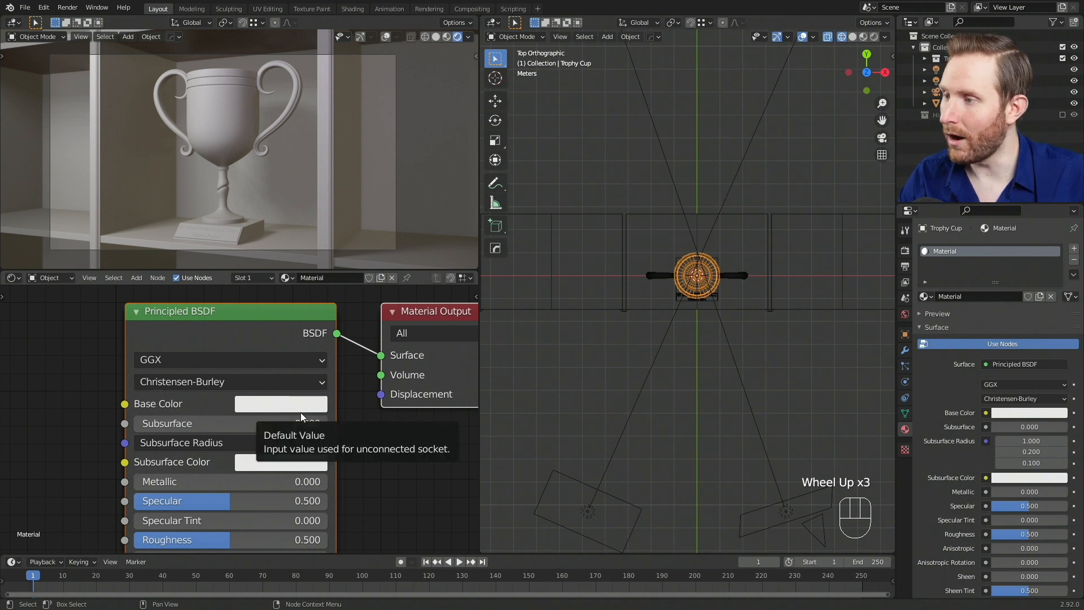
Open the colour picker for the Principled BSDF's Base Color to view its colour options
left_click(275, 408)
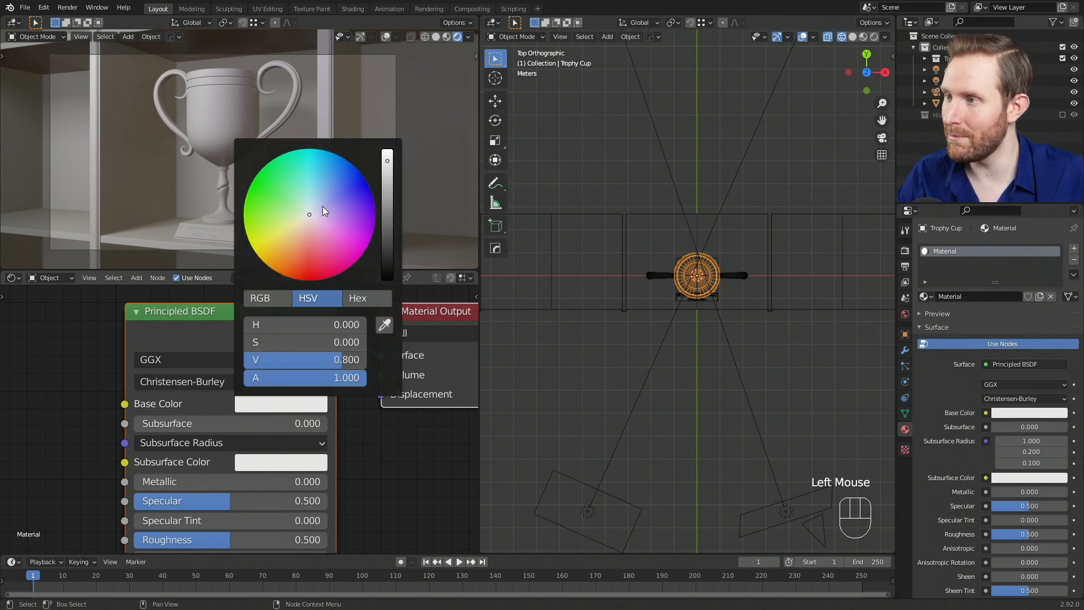
left_click(263, 415)
mouse_move(320, 226)
left_mouse_down()
mouse_move(305, 223)
mouse_move(310, 265)
mouse_move(327, 151)
mouse_move(267, 215)
mouse_move(366, 212)
mouse_move(314, 159)
mouse_move(264, 211)
mouse_move(333, 207)
mouse_move(324, 229)
mouse_move(309, 181)
mouse_move(311, 213)
left_mouse_up()
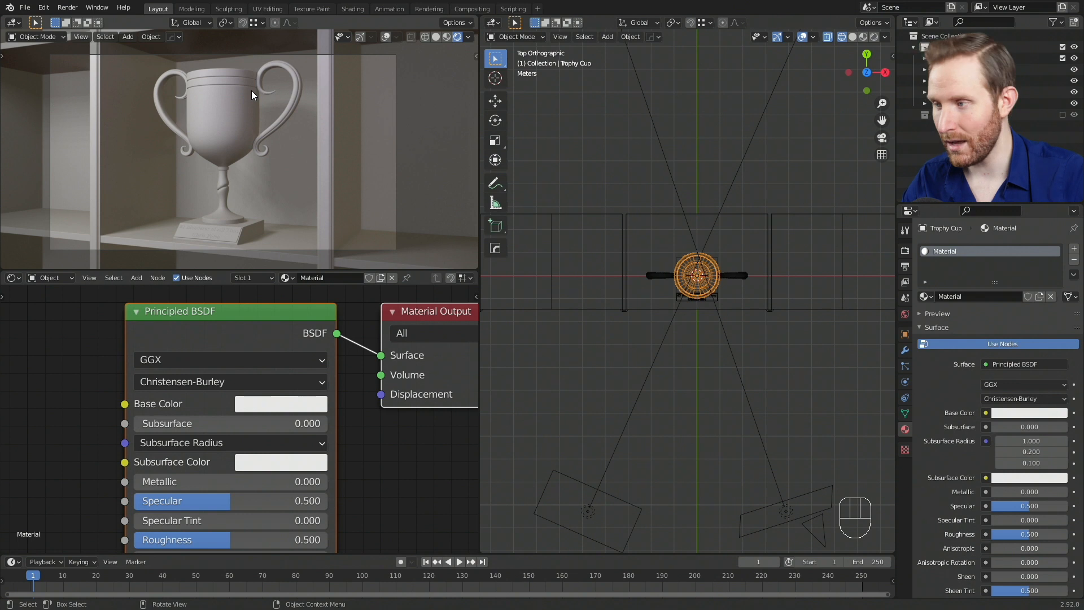
Set the cup material's Metallic value to 1.000 and check the metal shading up close on the cup
middle_click_drag(102, 404, 106, 326)
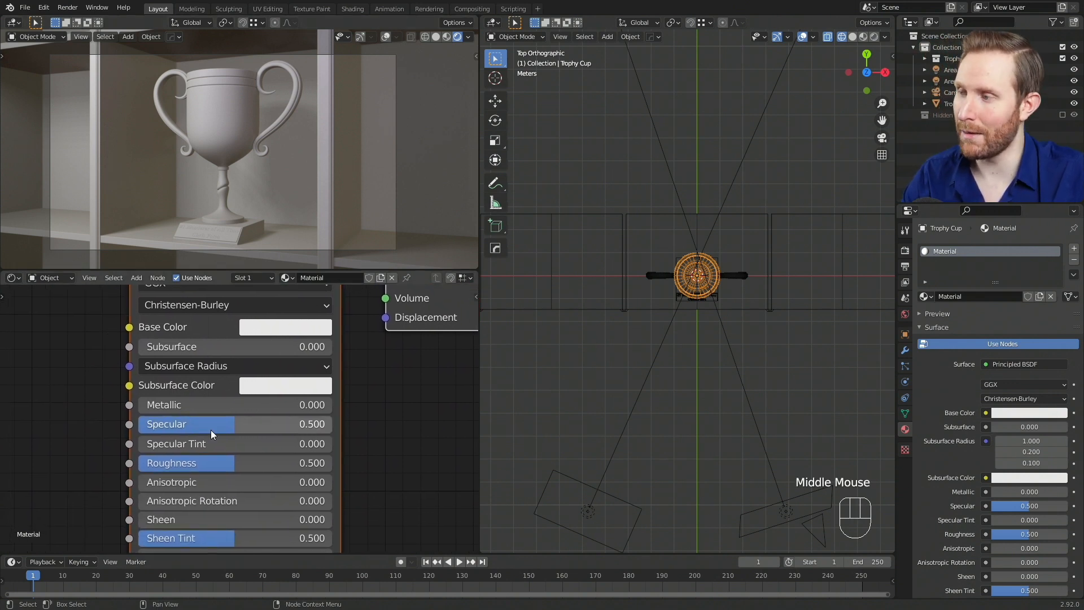
left_click(163, 409)
left_click_drag(163, 409, 342, 429)
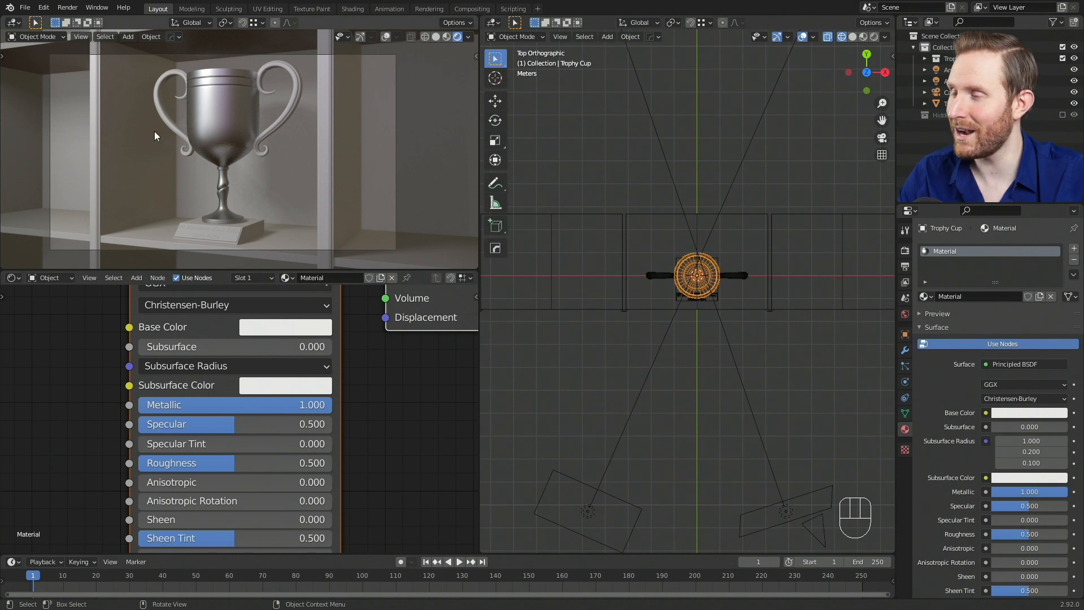
middle_click_drag(221, 159, 250, 194, "shift")
scroll(251, 194, "up", 3)
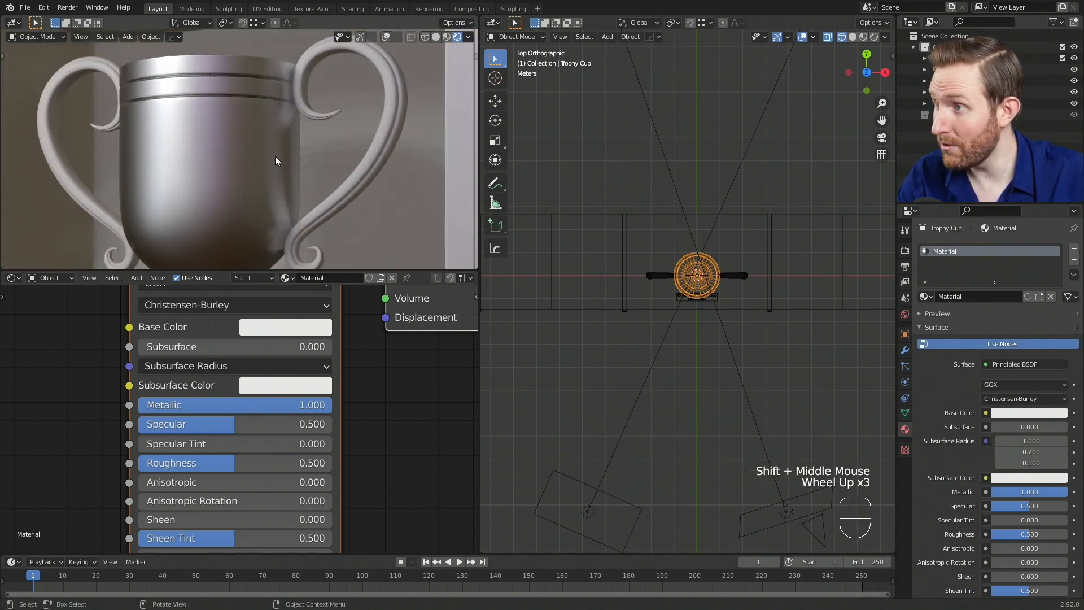
scroll(274, 152, "down", 2)
middle_click_drag(274, 151, 184, 183, "shift")
Lower the cup material's Roughness to 0.000 and inspect the reflections on the cup up close
middle_click_drag(211, 480, 206, 380)
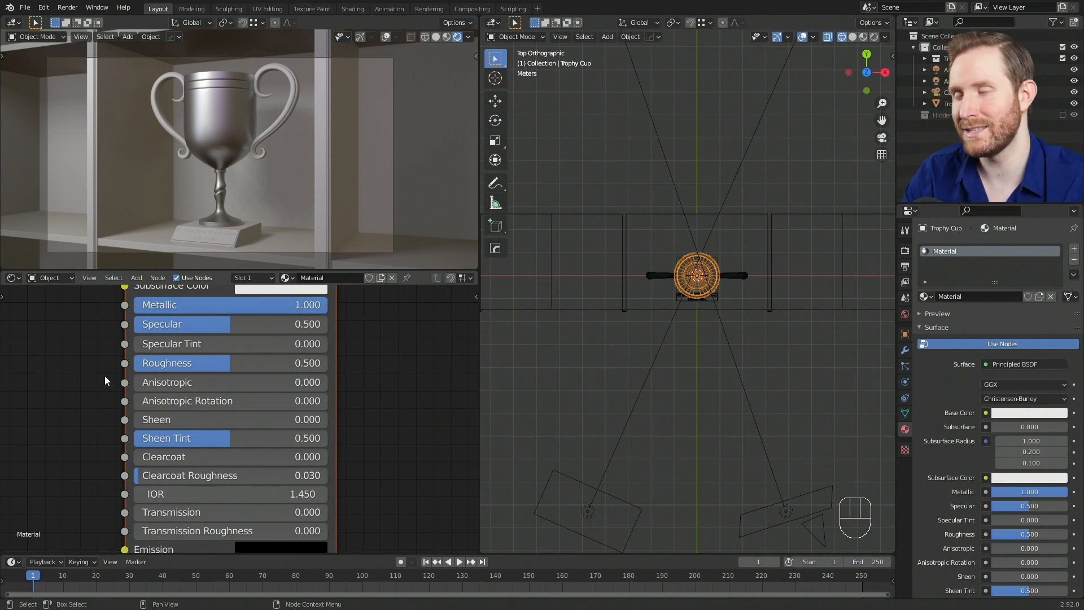
middle_click_drag(201, 364, 211, 393)
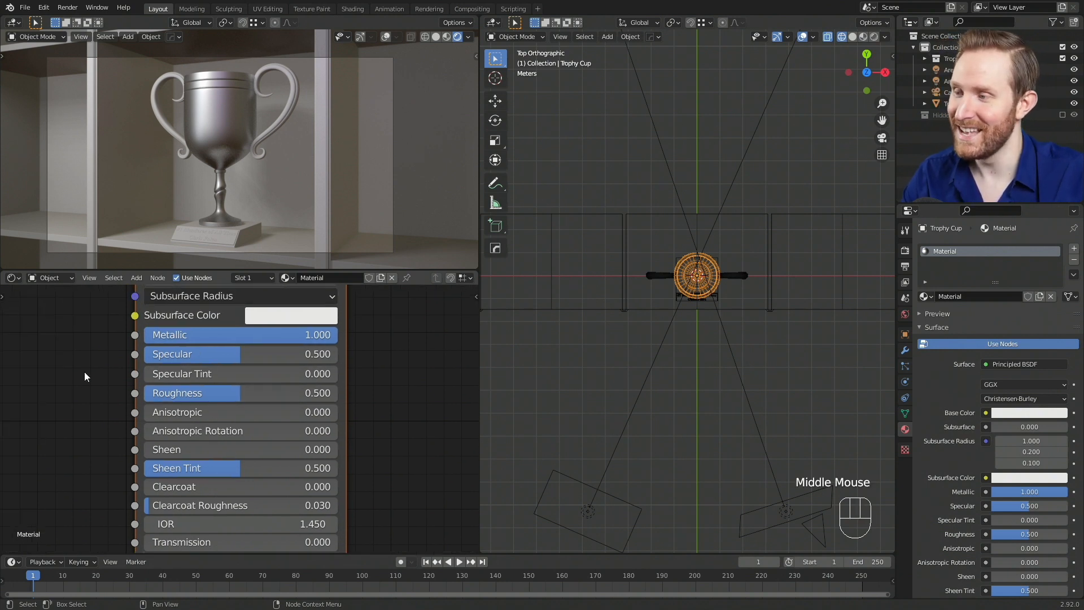
left_click_drag(244, 400, 84, 409)
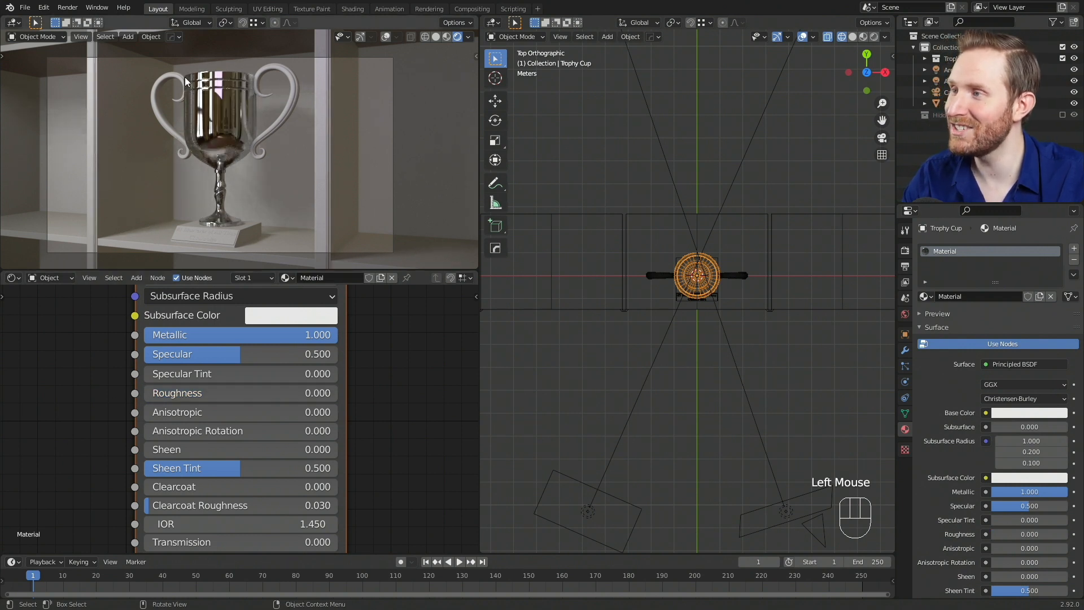
middle_click_drag(211, 261, 259, 192, "shift")
scroll(259, 192, "up", 4, "shift")
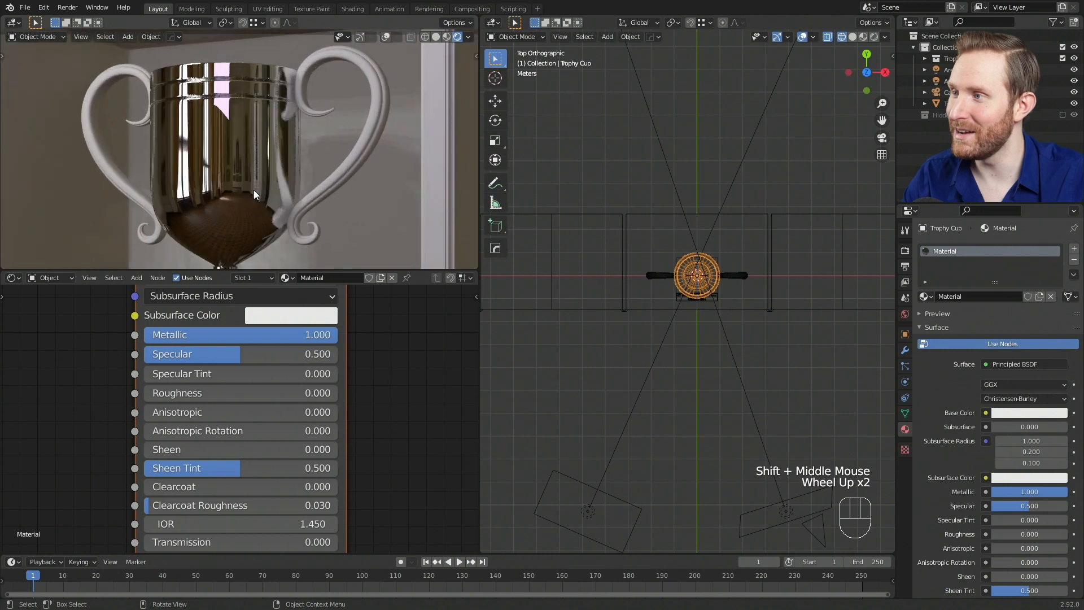
scroll(258, 192, "down", 1)
middle_click_drag(259, 192, 255, 187, "shift")
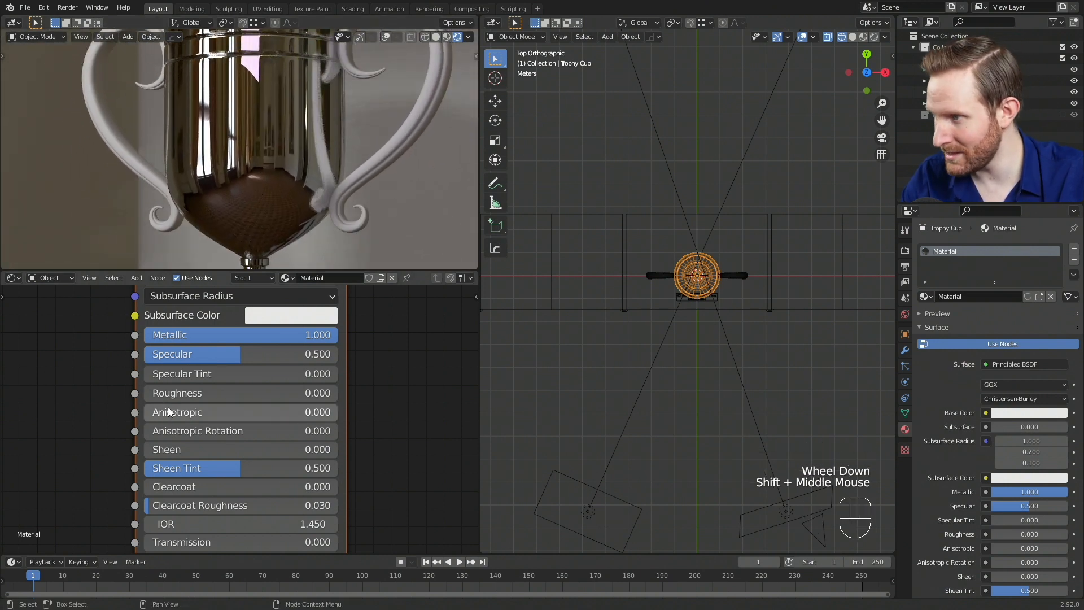
Set the cup material's Roughness to 0.125 and check the whole trophy in the camera viewport
left_click(206, 395)
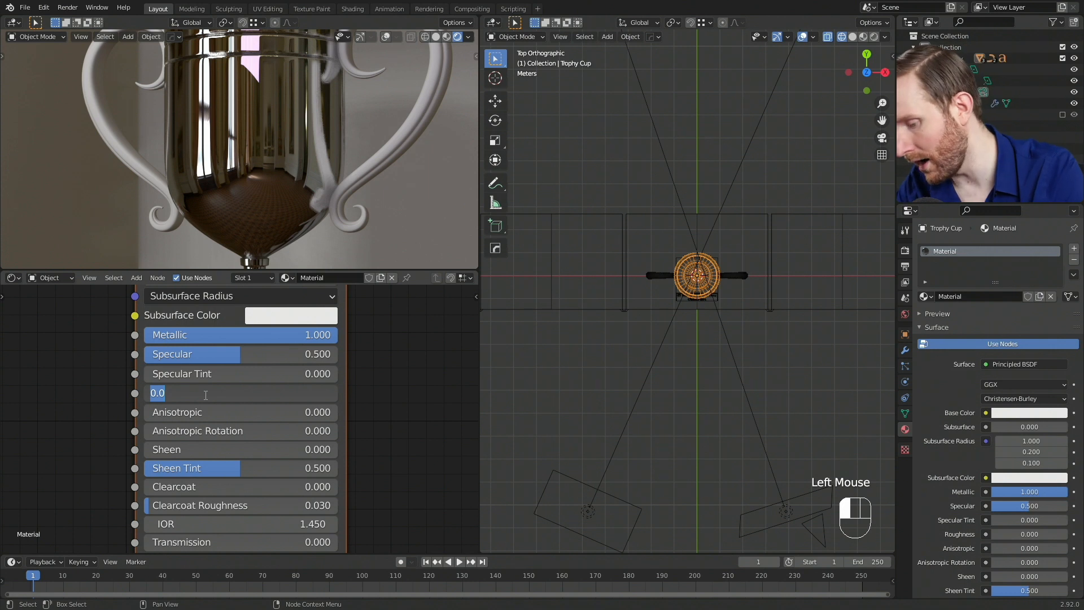
type(".125")
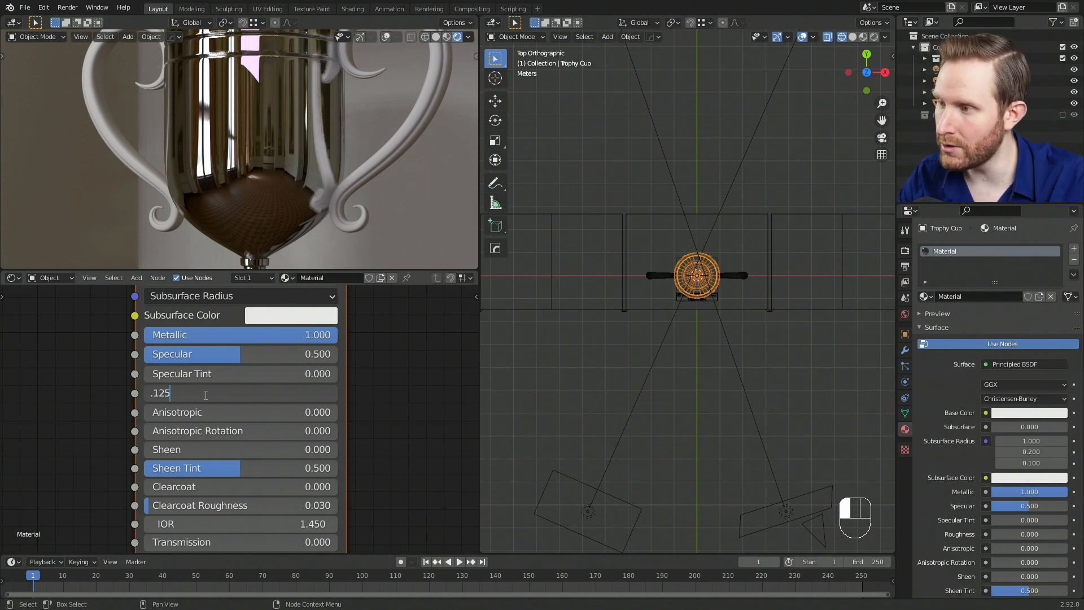
key("Return")
scroll(263, 83, "down", 2)
scroll(253, 144, "up", 1)
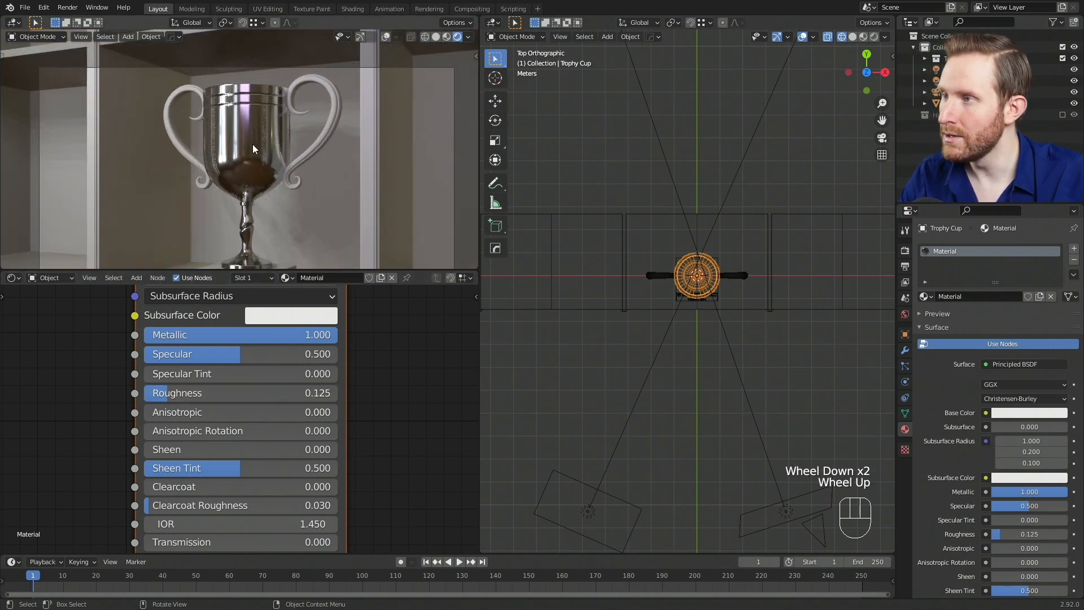
Examine the metallic reflections on the cup, its stem and the unshaded handles in the camera viewport
scroll(254, 144, "up", 2)
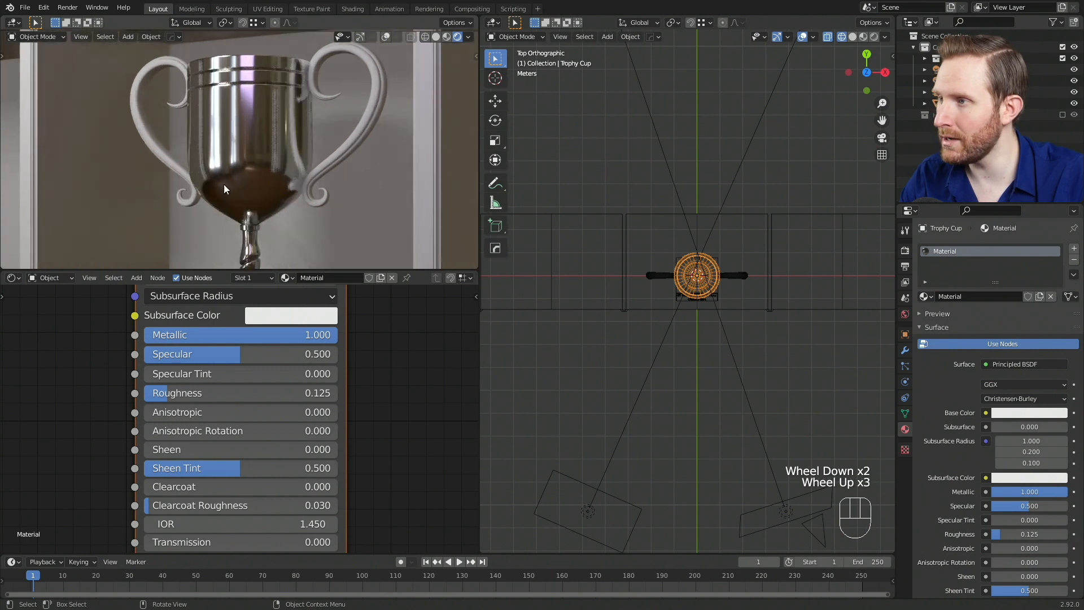
scroll(254, 131, "down", 1)
scroll(255, 136, "down", 1)
middle_click_drag(255, 135, 259, 149, "shift")
scroll(264, 91, "up", 2)
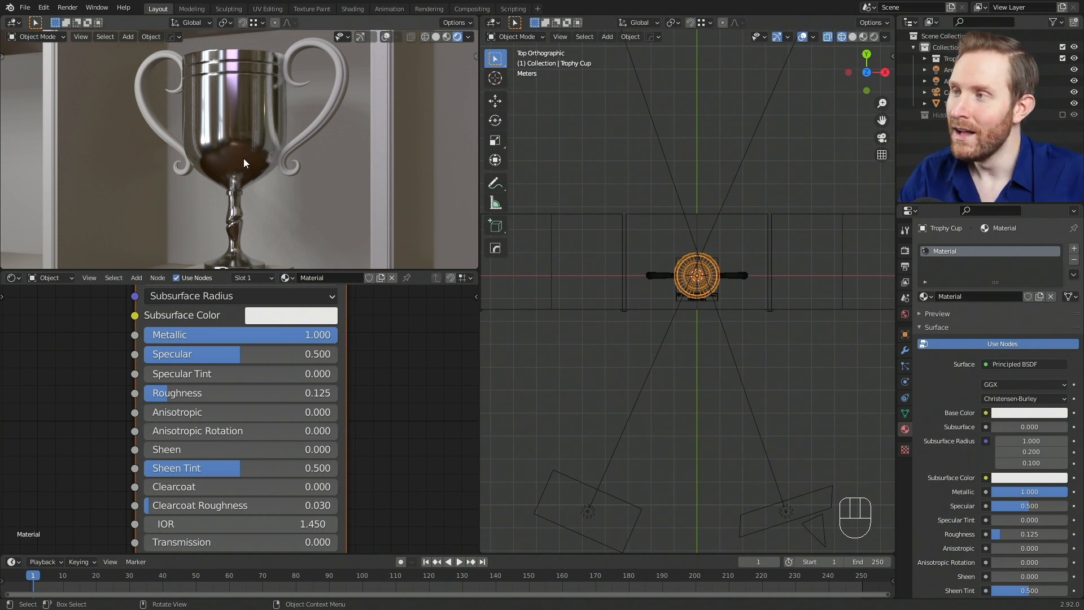
middle_click_drag(269, 96, 192, 182, "shift")
scroll(259, 124, "down", 1)
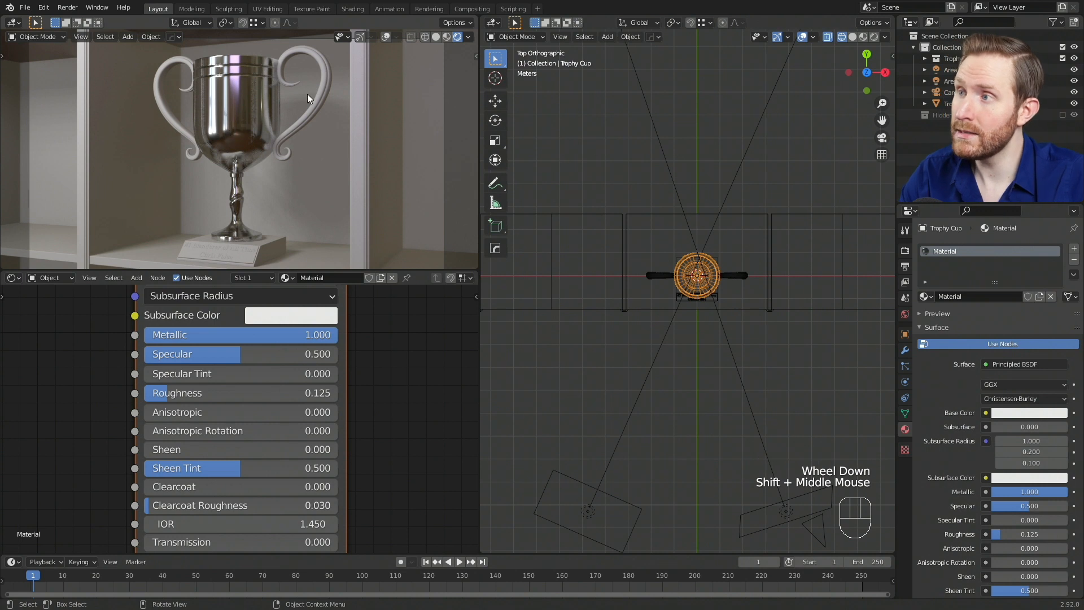
middle_click_drag(285, 126, 287, 126, "shift")
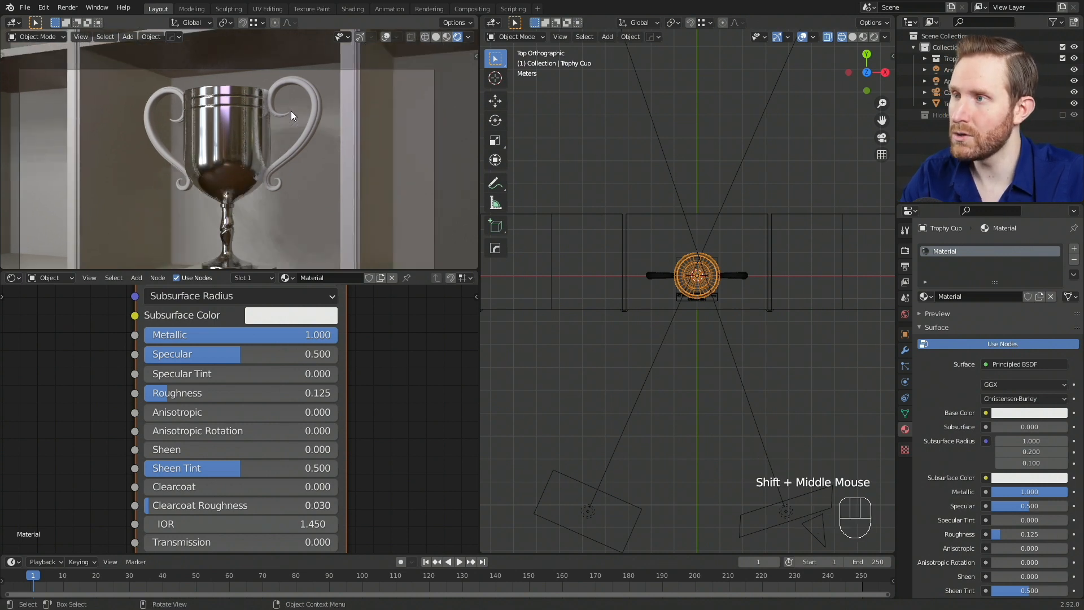
Assign the cup's existing metal material to the Trophy Handle In object
left_click(310, 89)
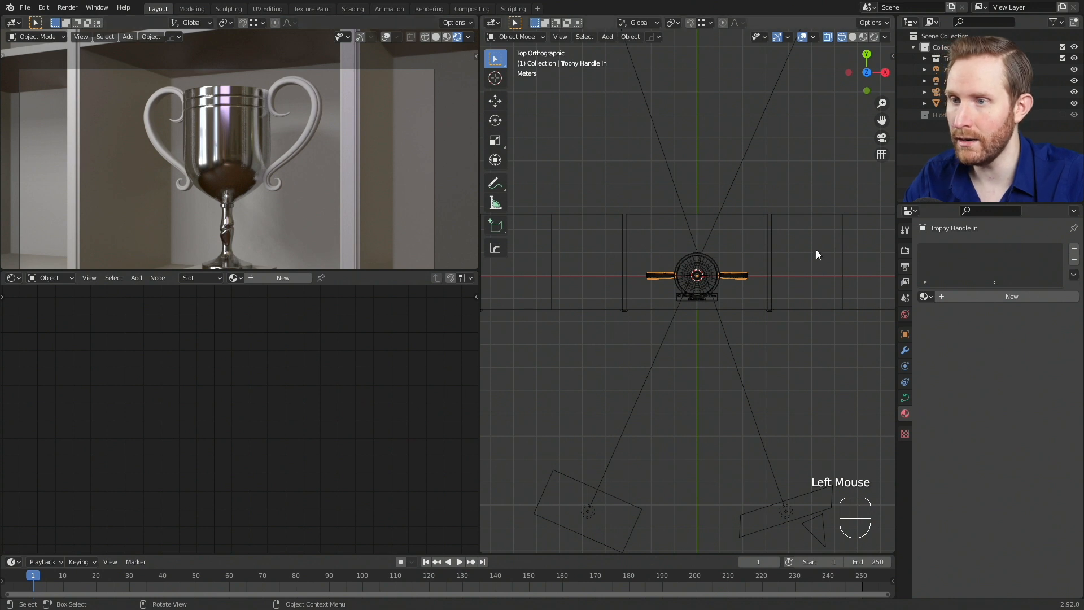
scroll(595, 307, "up", 1)
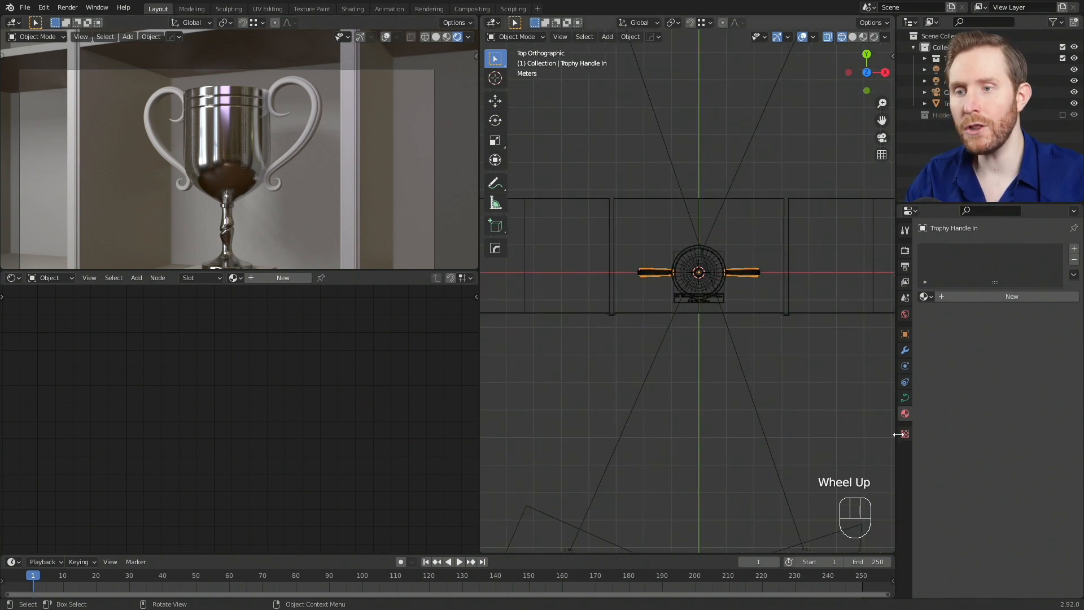
left_click(927, 294)
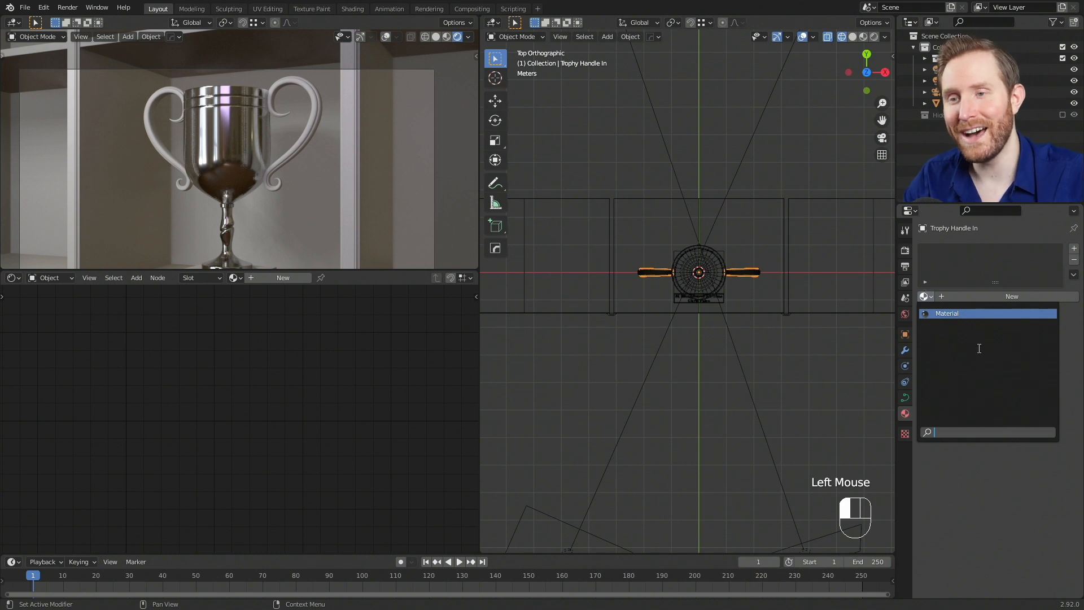
left_click(947, 314)
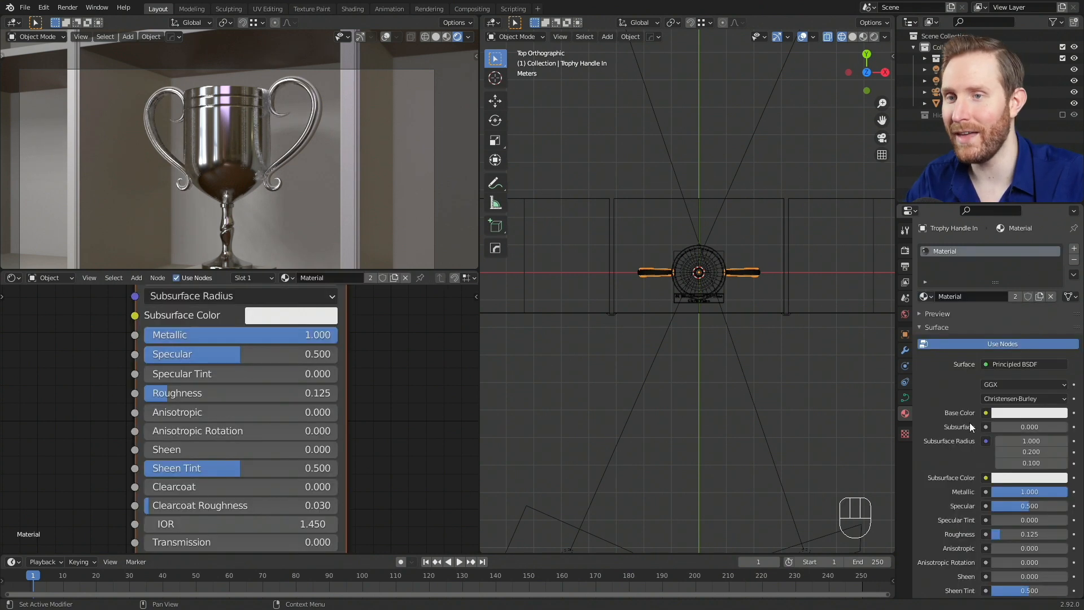
Rename the shared metal material to BaseMetal
left_click(967, 295)
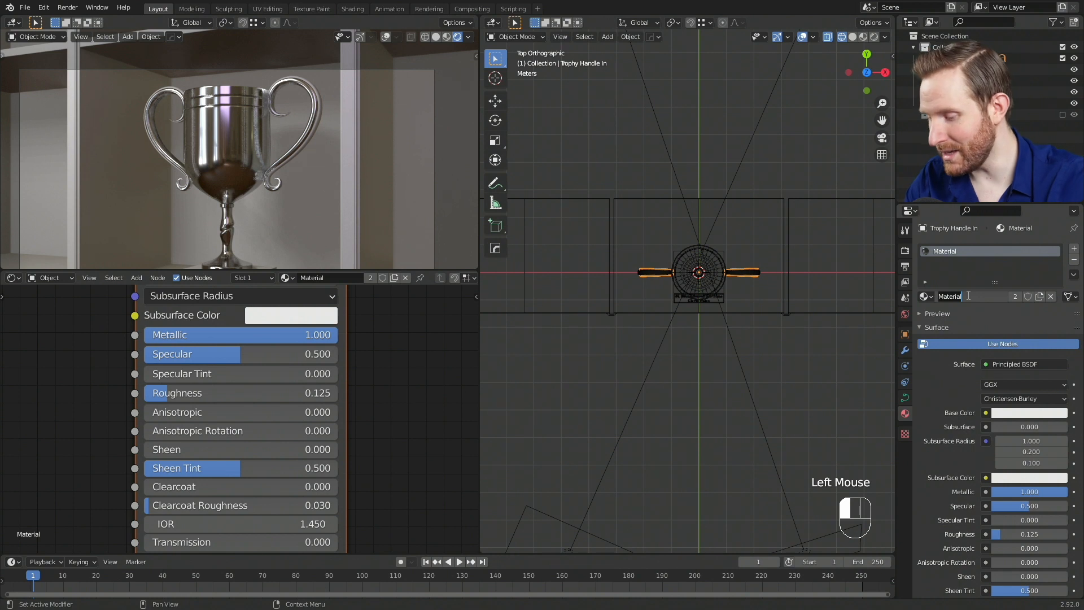
type("BaseMeta")
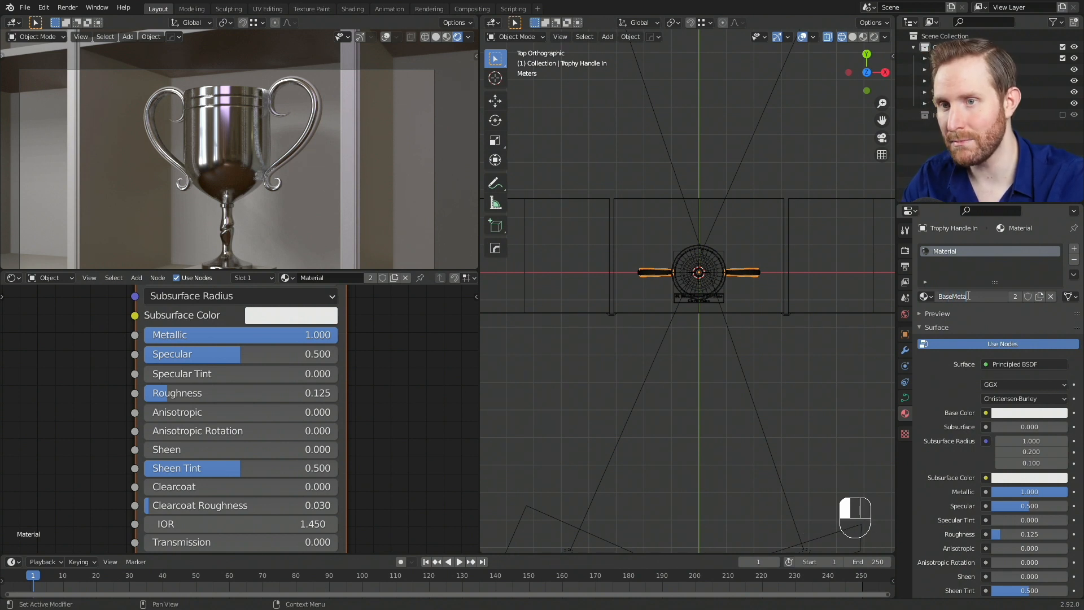
type("l")
key("Return")
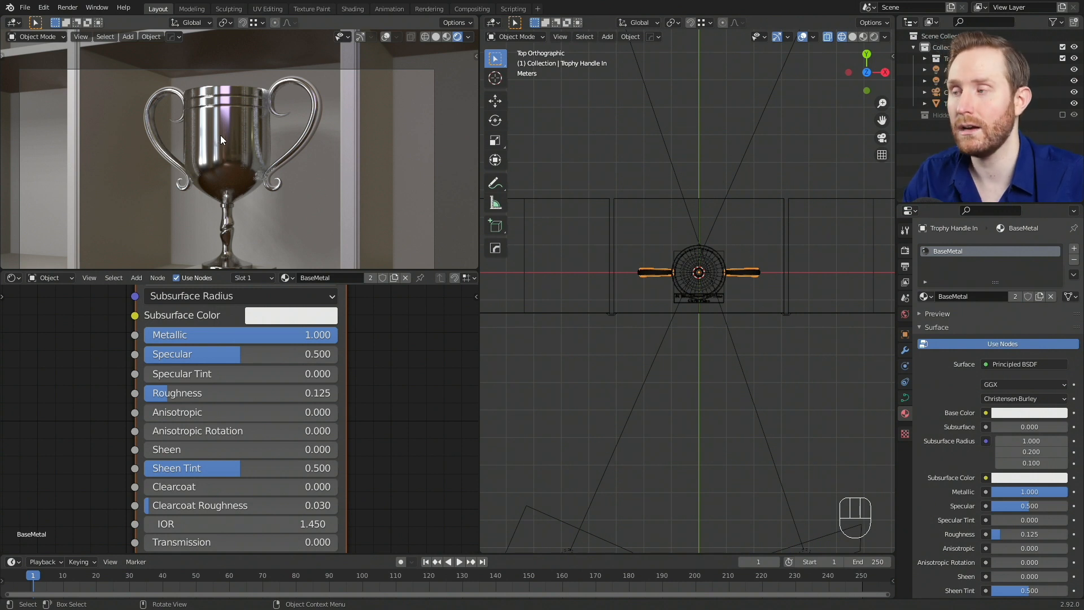
Try a Roughness of 0.470 on the BaseMetal material and undo the change
left_click_drag(167, 396, 235, 394)
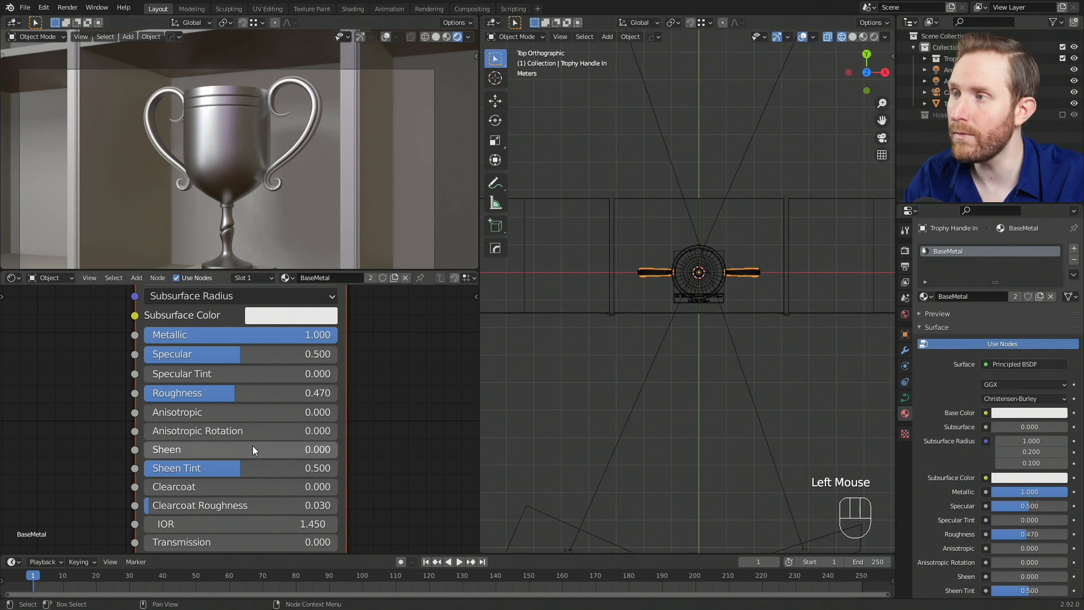
key("ctrl+z")
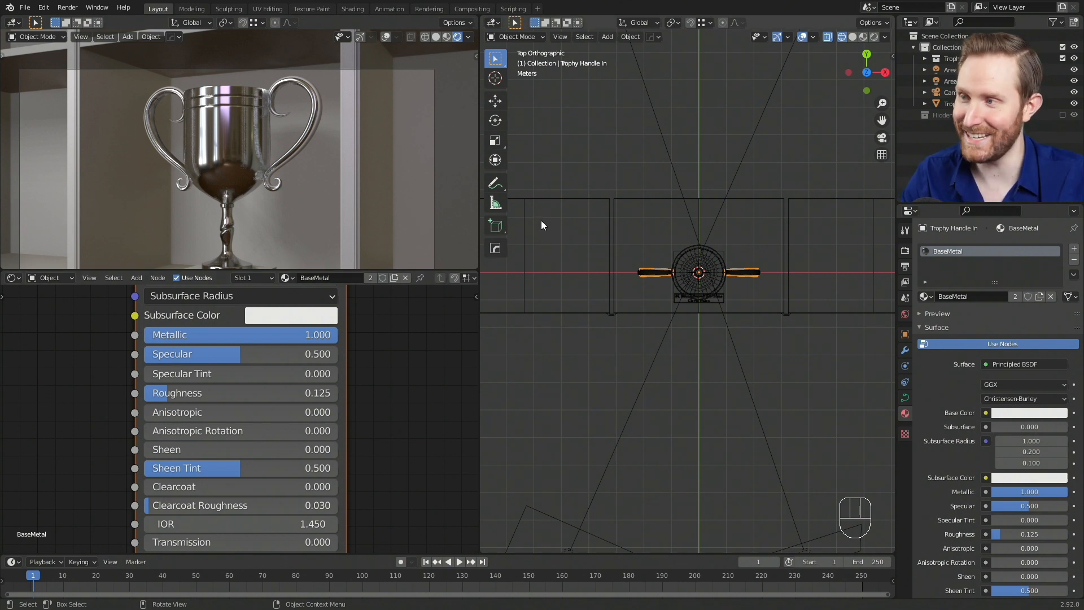
Assign the BaseMetal material to the Trophy Handle Out object
scroll(245, 153, "down", 1)
middle_click_drag(245, 153, 273, 126, "shift")
scroll(280, 157, "up", 2)
scroll(280, 154, "up", 1)
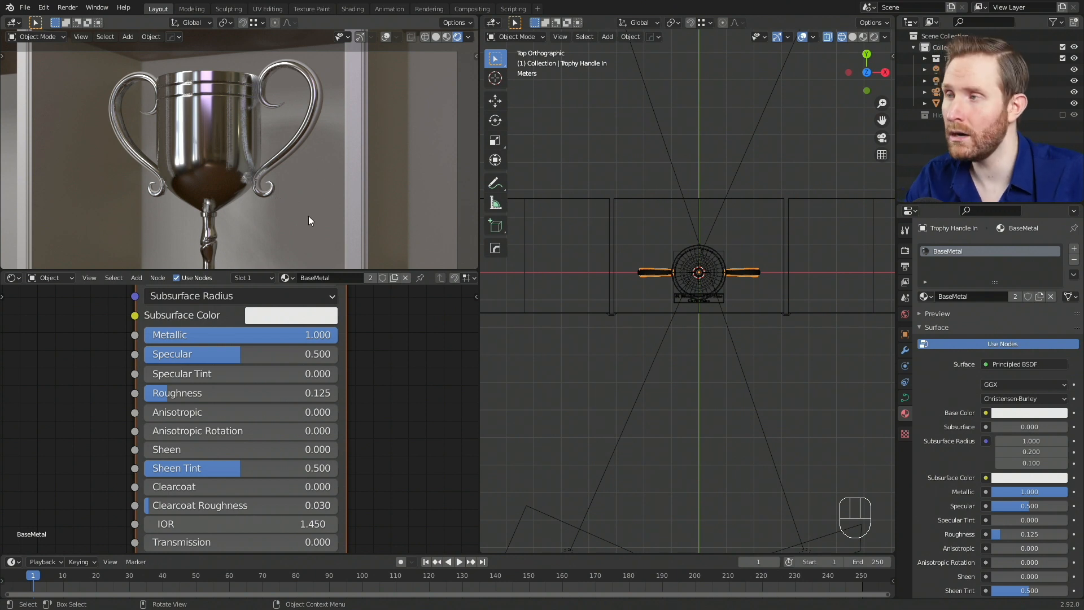
left_click(322, 95)
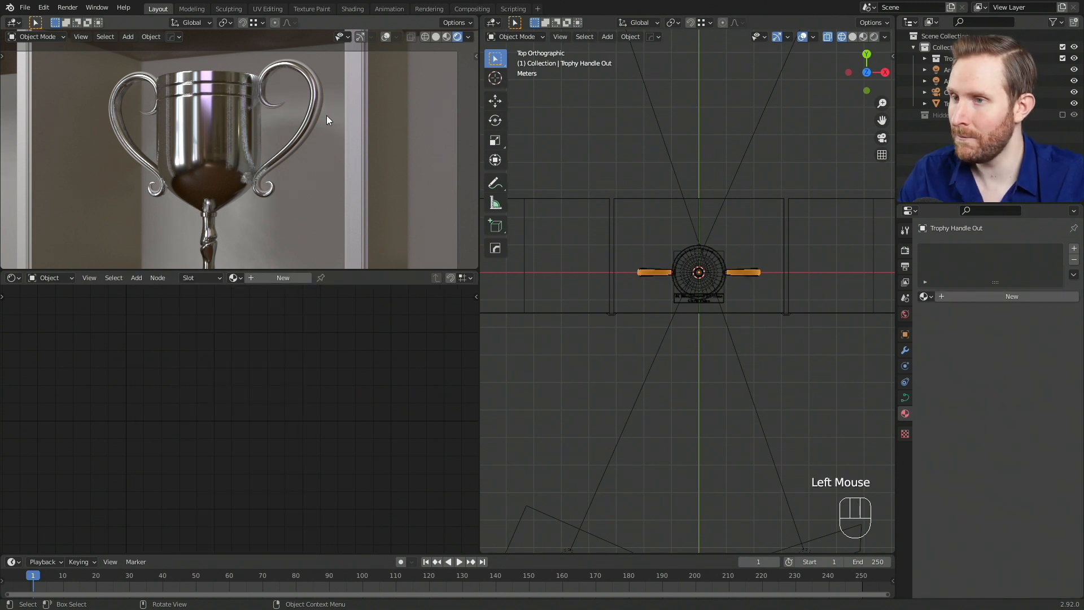
left_click(927, 296)
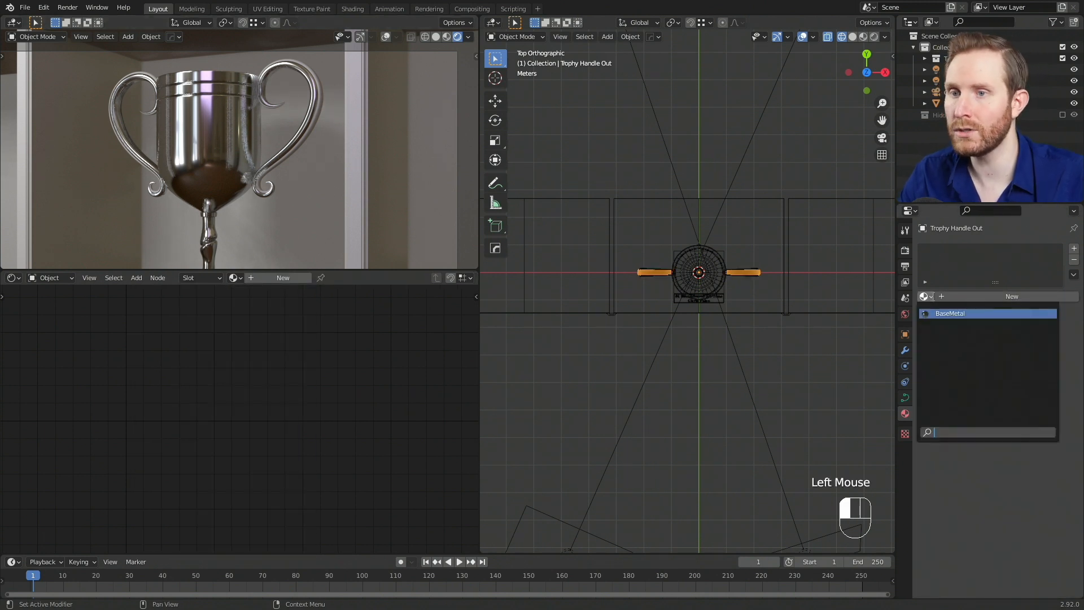
left_click(949, 313)
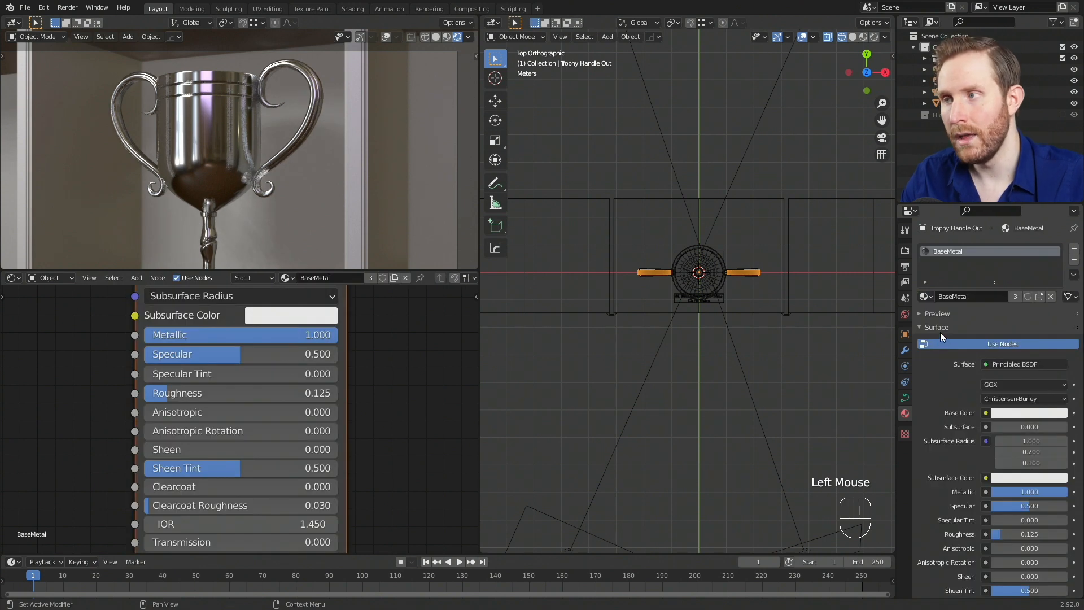
Make the outer handle's BaseMetal material a single-user copy and name it SecondaryMetal
left_click(1015, 297)
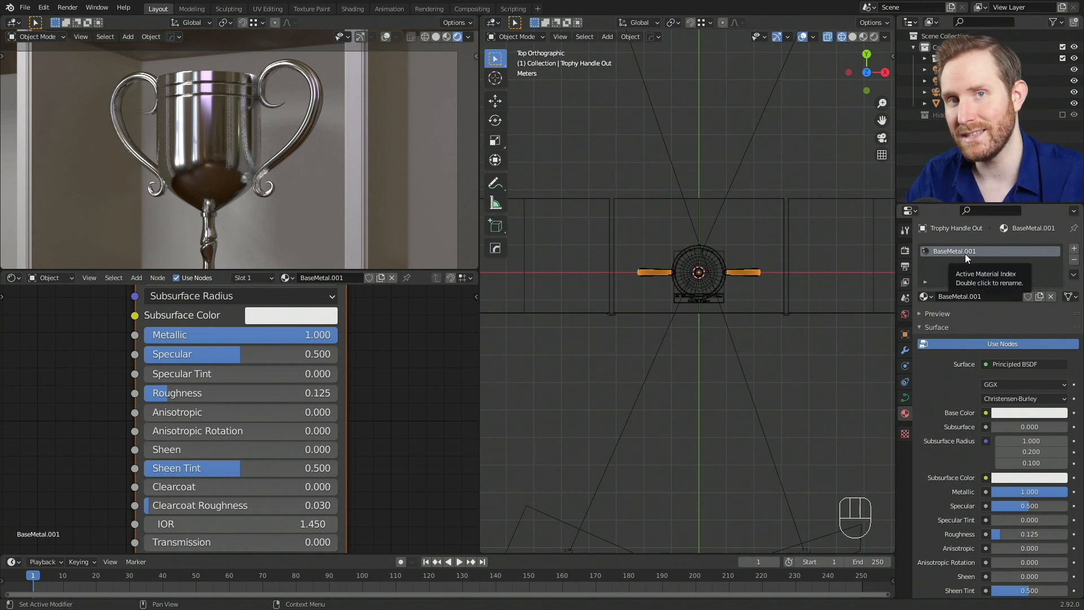
left_click(963, 297)
type("SecondaryMetal")
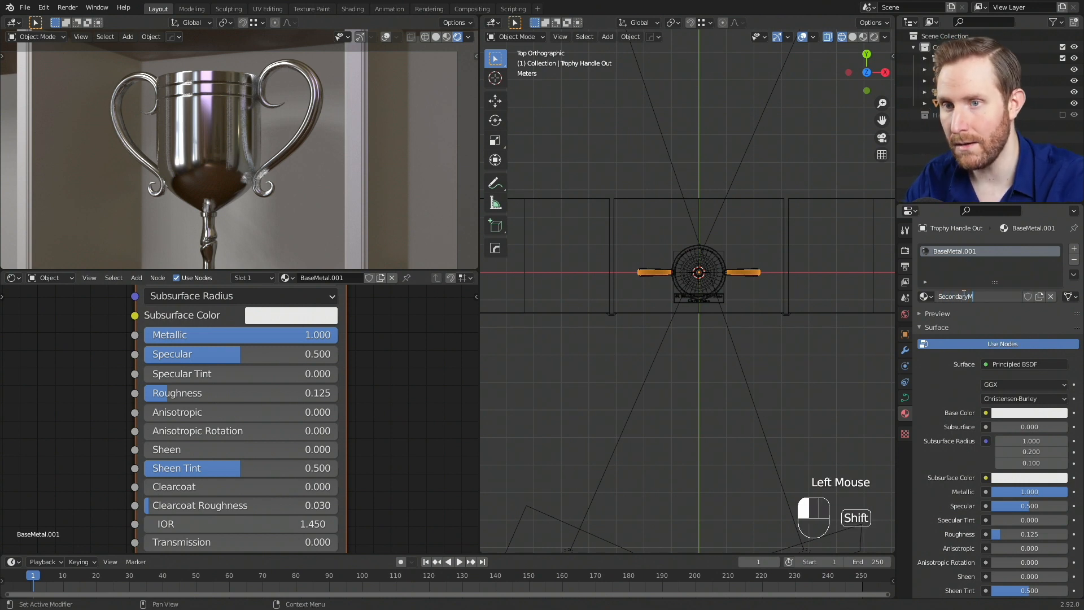
key("Return")
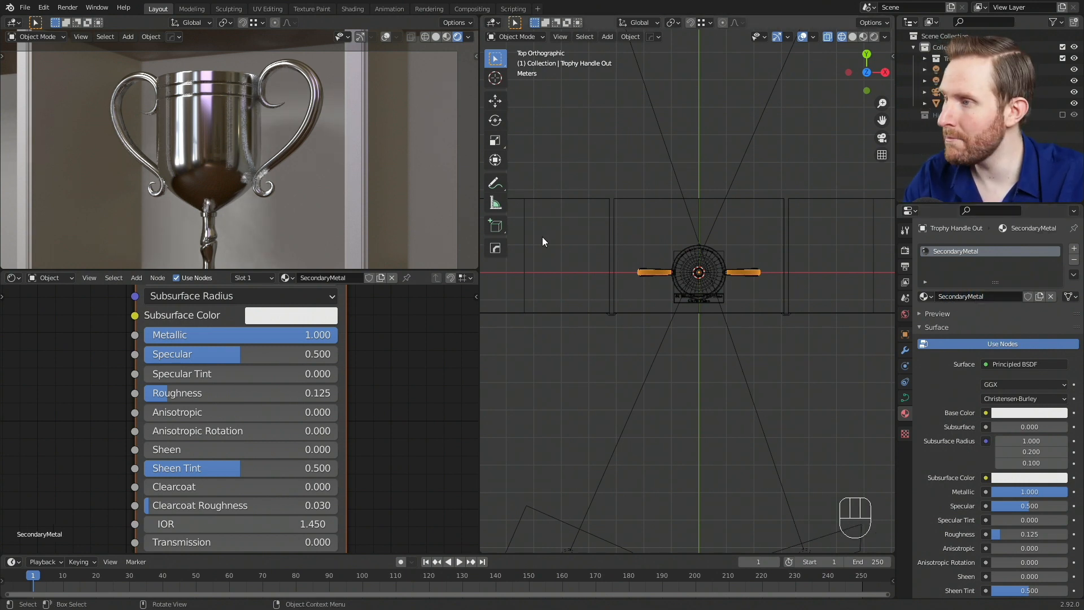
Set the SecondaryMetal material's Base Color to a vivid purple and check it on the outer handles
middle_click_drag(289, 333, 276, 424)
left_click(282, 411)
mouse_move(370, 252)
left_mouse_down()
mouse_move(378, 227)
mouse_move(376, 237)
left_mouse_up()
scroll(284, 174, "down", 1)
middle_click_drag(283, 175, 293, 199, "shift")
scroll(292, 199, "up", 2)
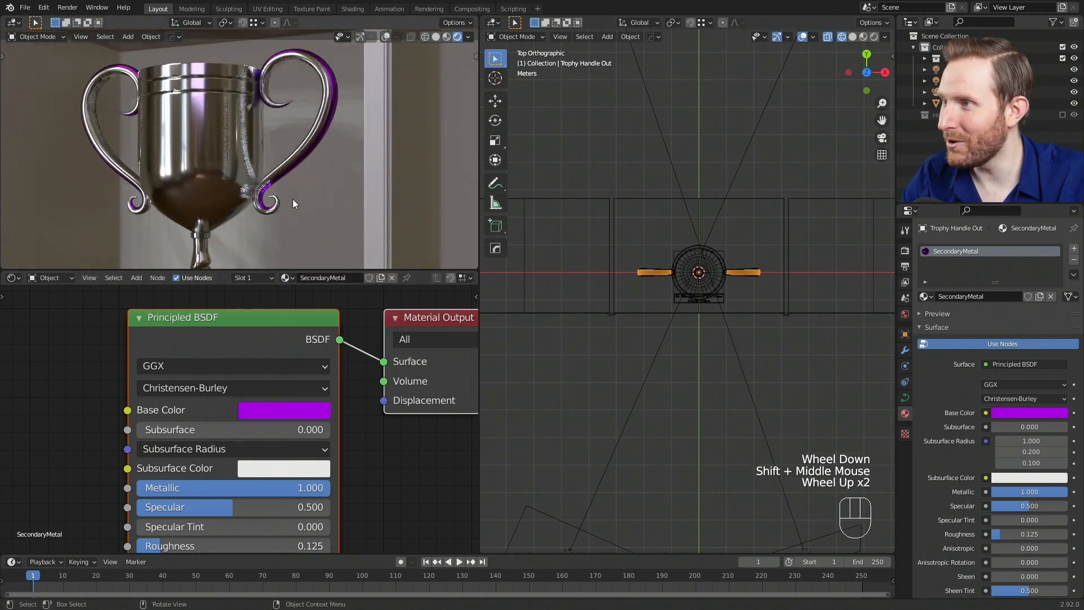
Try the SecondaryMetal material with Metallic 0.000 and Roughness 0.434, inspecting the outer handle up close
scroll(306, 524, "down", 2)
middle_click_drag(306, 524, 329, 449)
scroll(330, 448, "up", 2)
left_click_drag(330, 428, 158, 428)
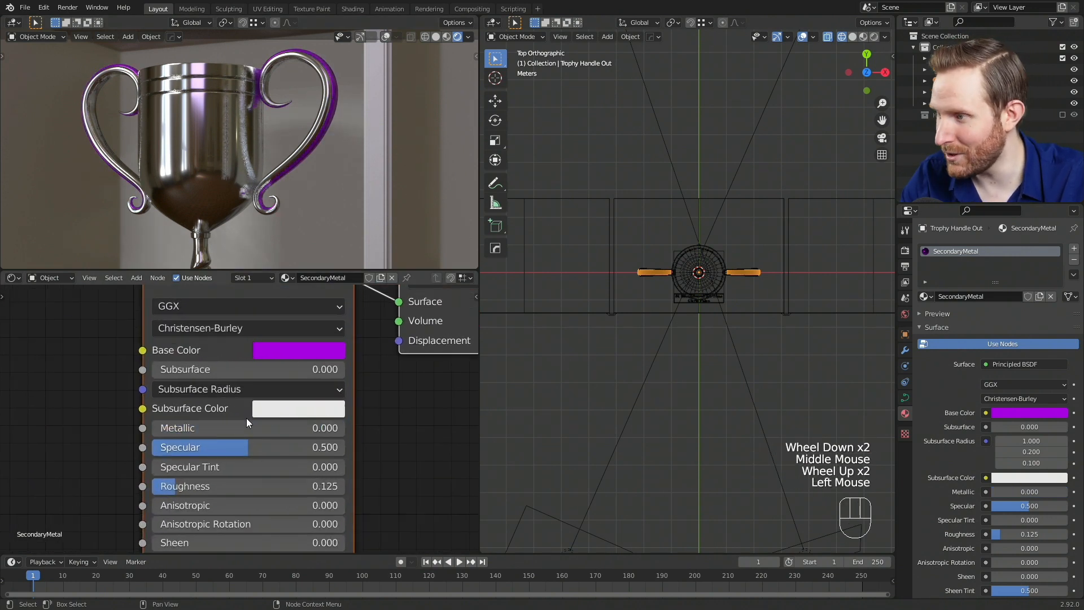
left_click_drag(248, 486, 308, 486)
middle_click_drag(334, 109, 256, 237, "shift")
scroll(256, 236, "up", 3)
scroll(324, 210, "down", 1)
middle_click_drag(324, 210, 293, 120, "shift")
scroll(293, 120, "up", 2)
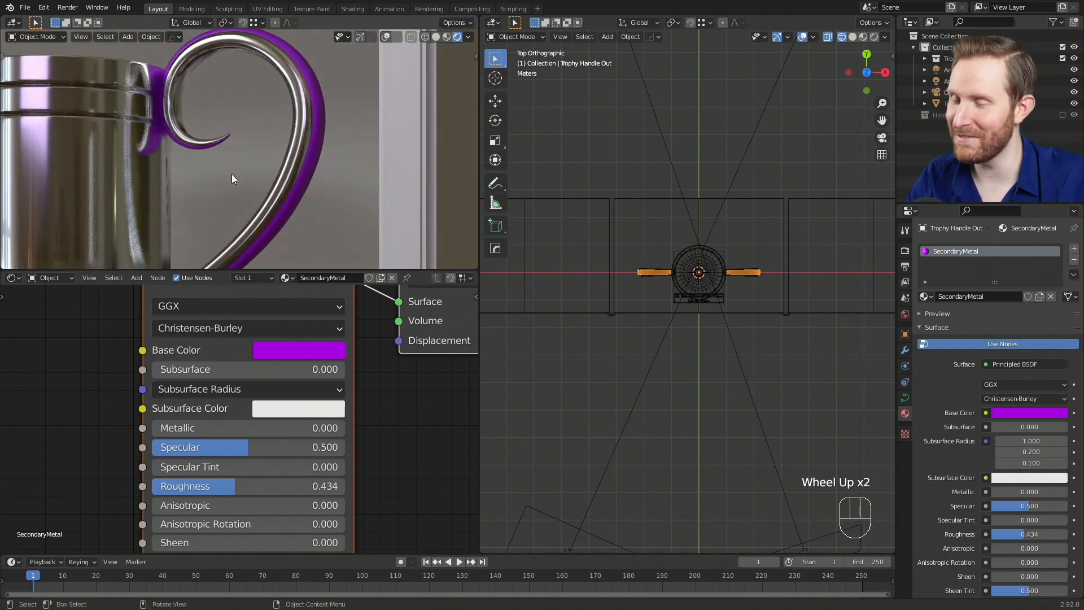
Set the SecondaryMetal material's Roughness to 0.125 and Metallic to 1.000, and check the whole cup with its handles
left_click(201, 490)
type(".125")
key("Return")
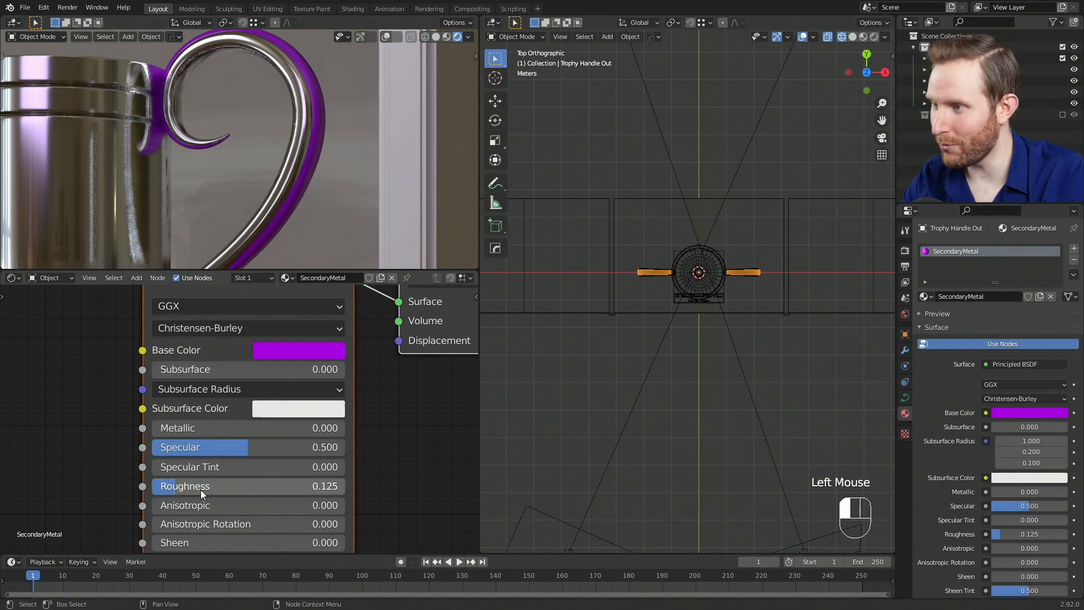
left_click_drag(183, 431, 344, 439)
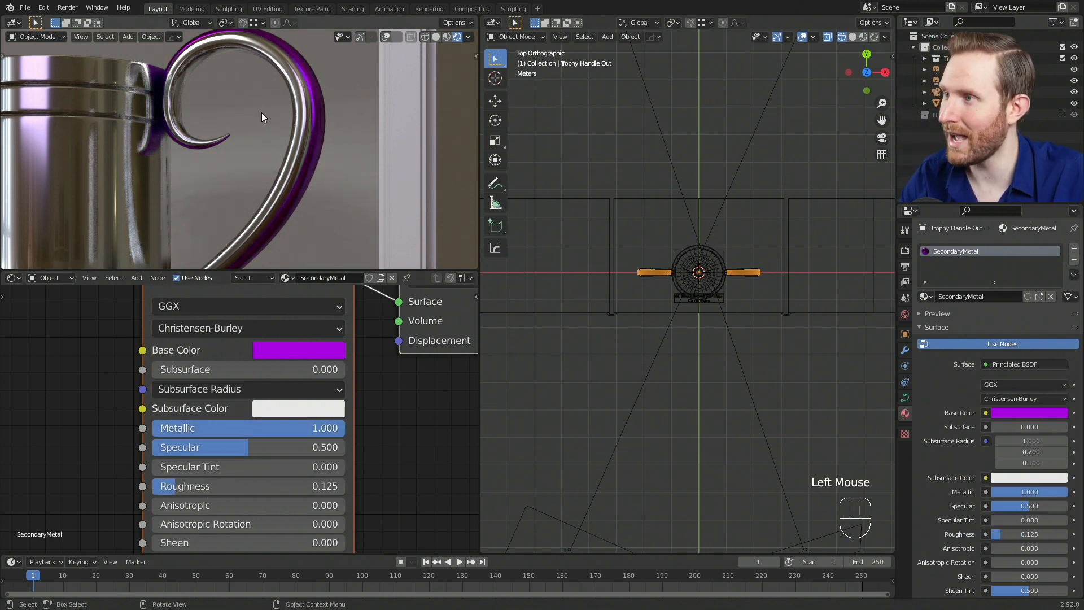
scroll(262, 113, "down", 2)
middle_click_drag(181, 135, 269, 124, "shift")
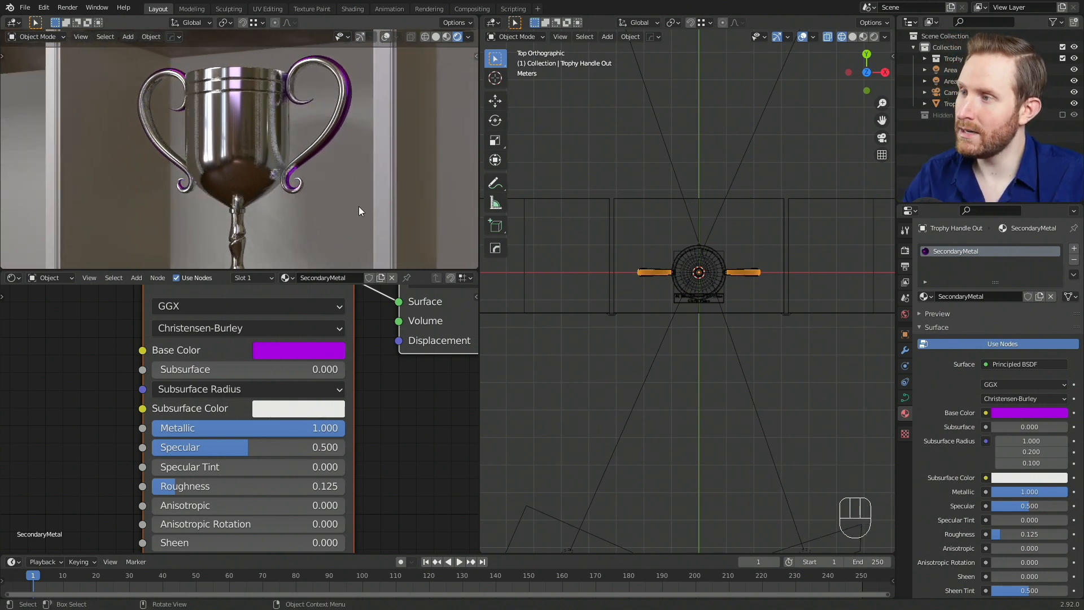
Try the SecondaryMetal material on the Trophy Cup, view the whole trophy, and switch the cup back to BaseMetal
left_click(234, 146)
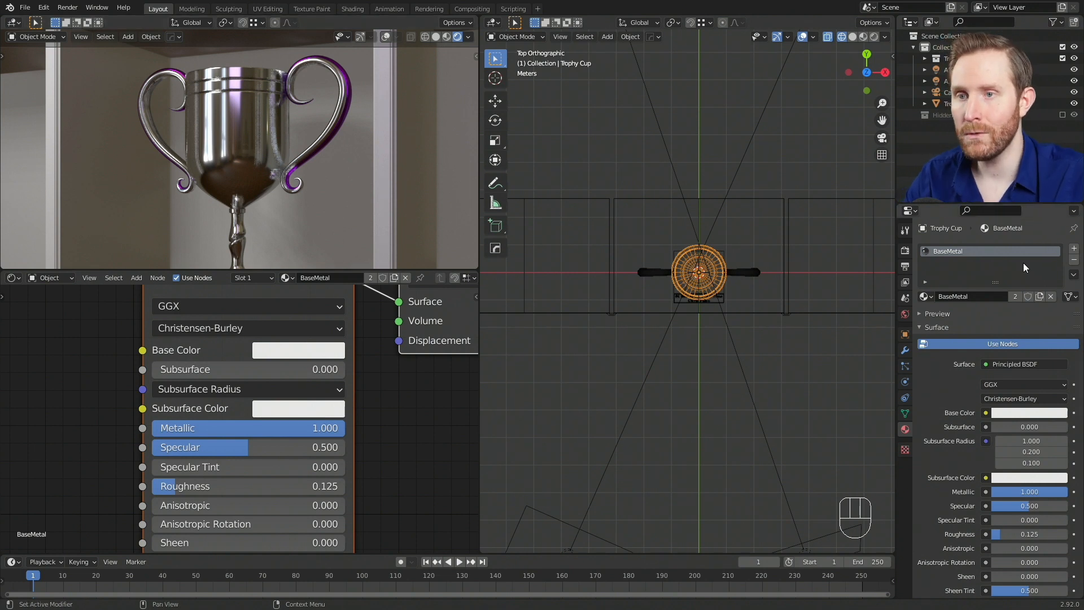
left_click(926, 296)
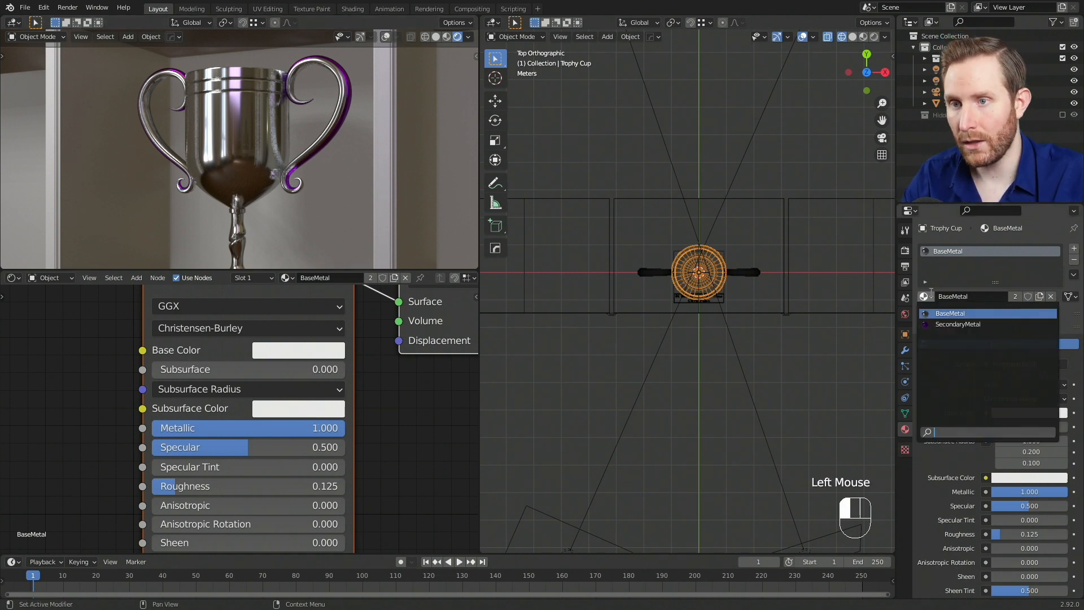
left_click(958, 324)
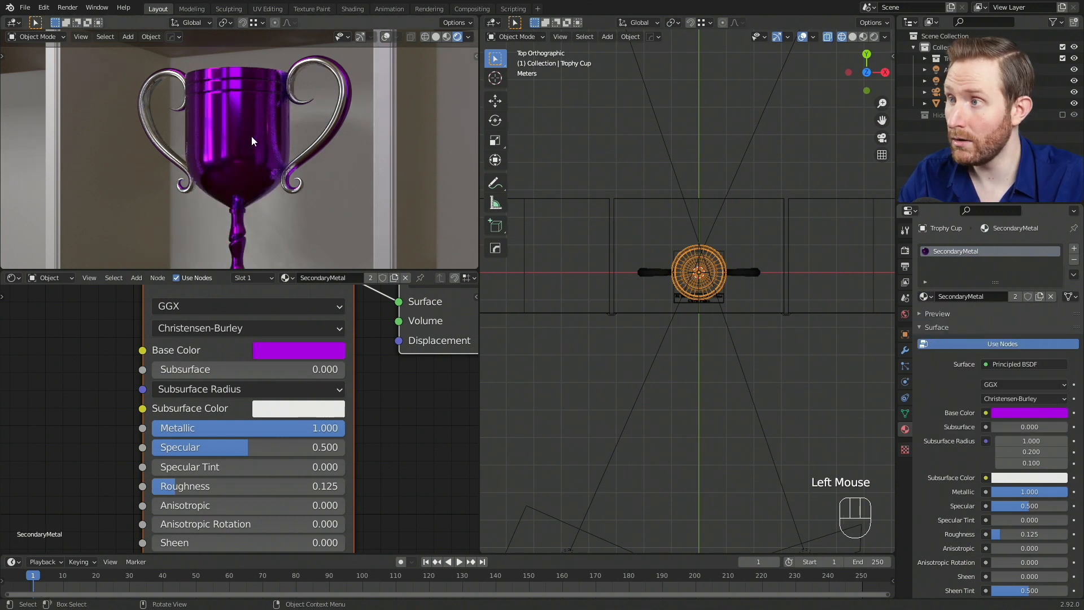
scroll(247, 156, "down", 2)
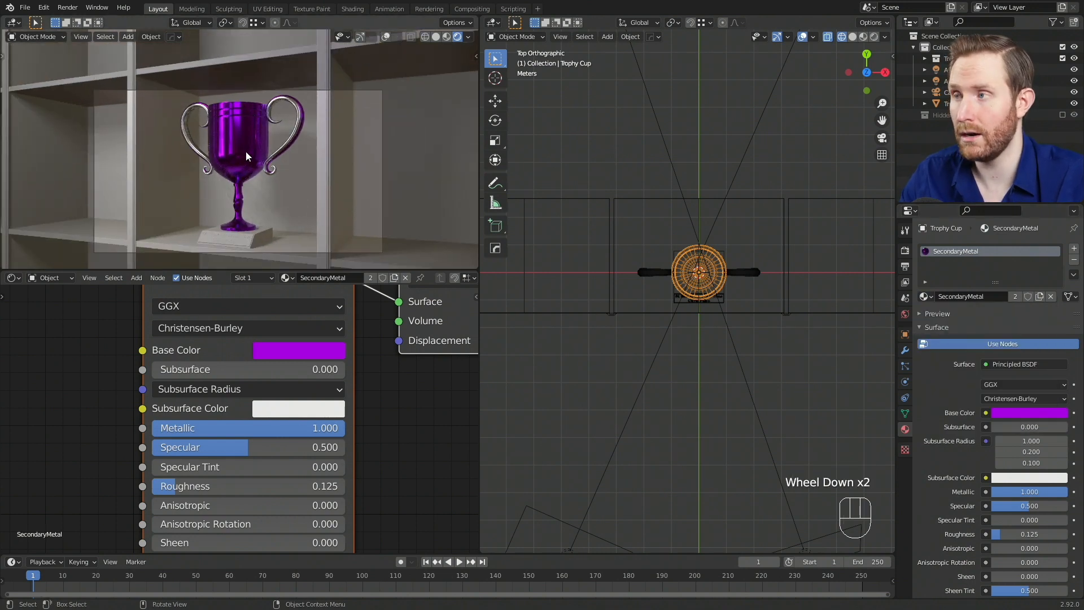
left_click(931, 297)
left_click(950, 314)
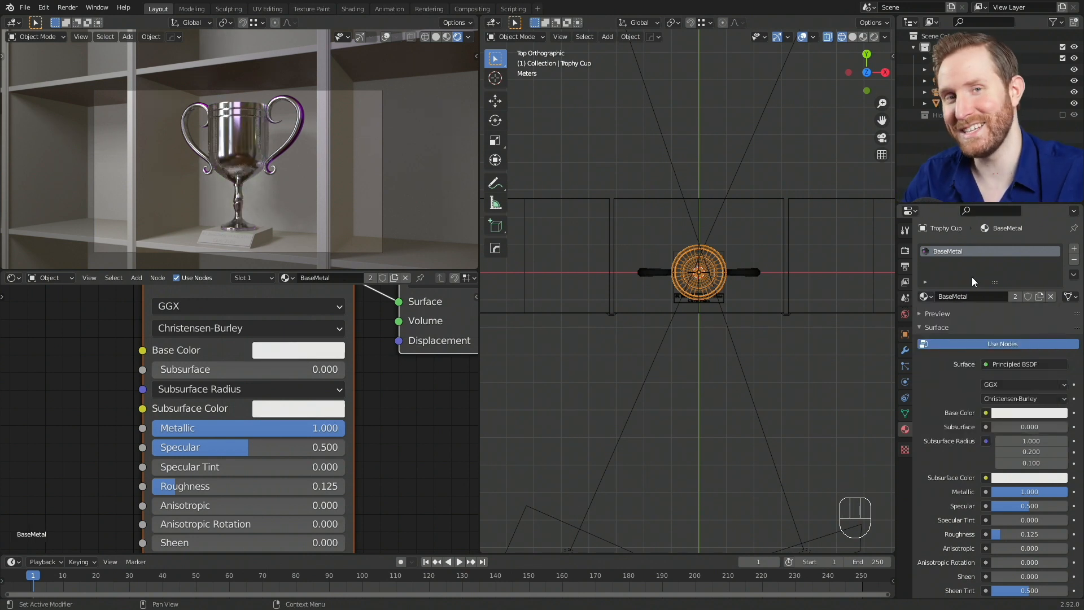
Add a second material slot to the Trophy Cup, assign SecondaryMetal to it, and view the cup's rim up close
left_click(1075, 249)
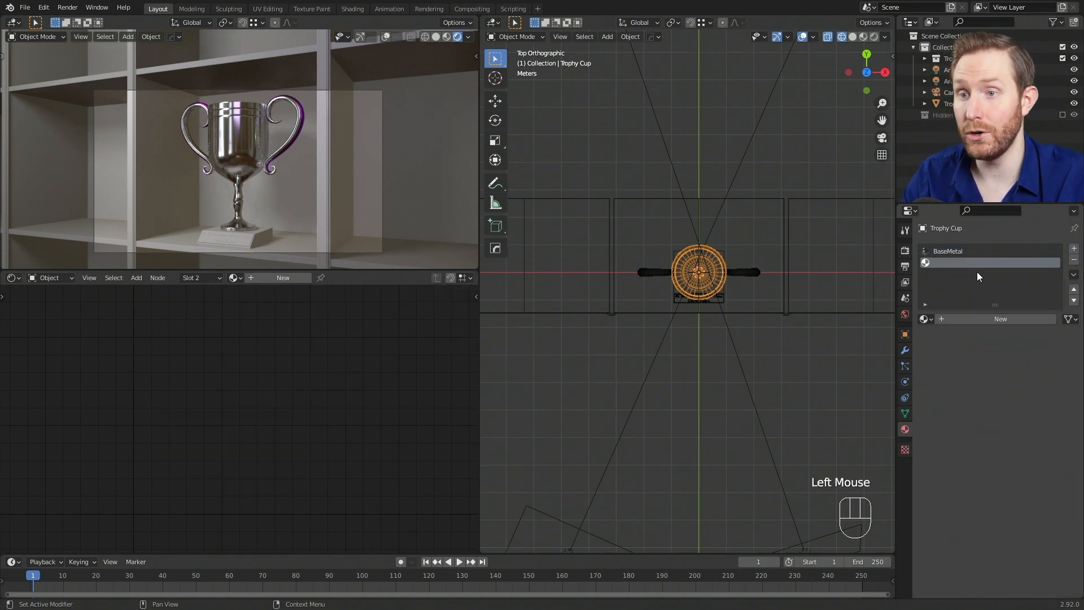
left_click(925, 319)
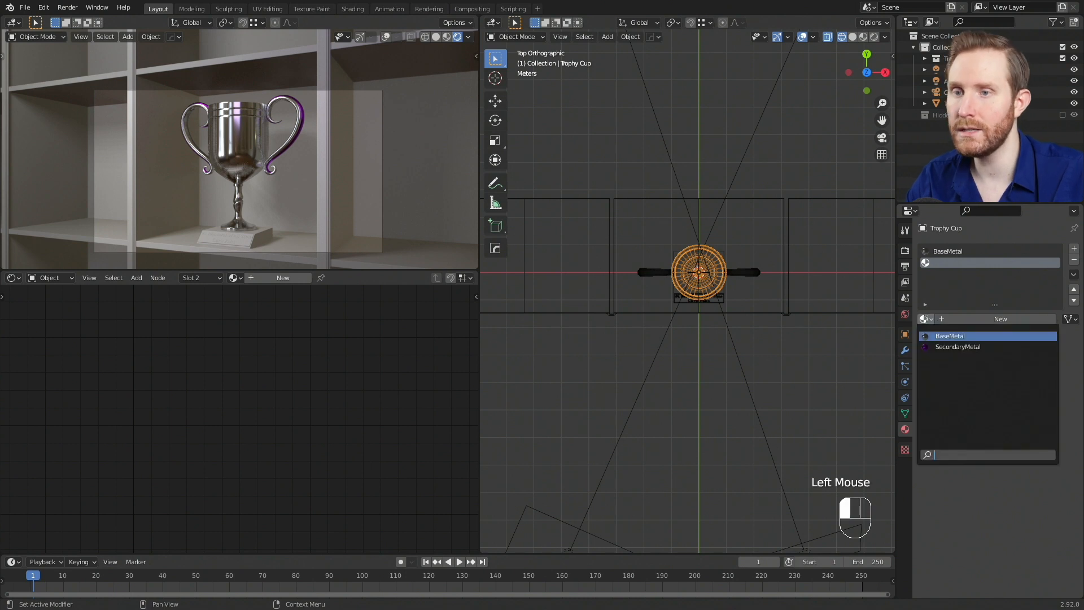
left_click(958, 347)
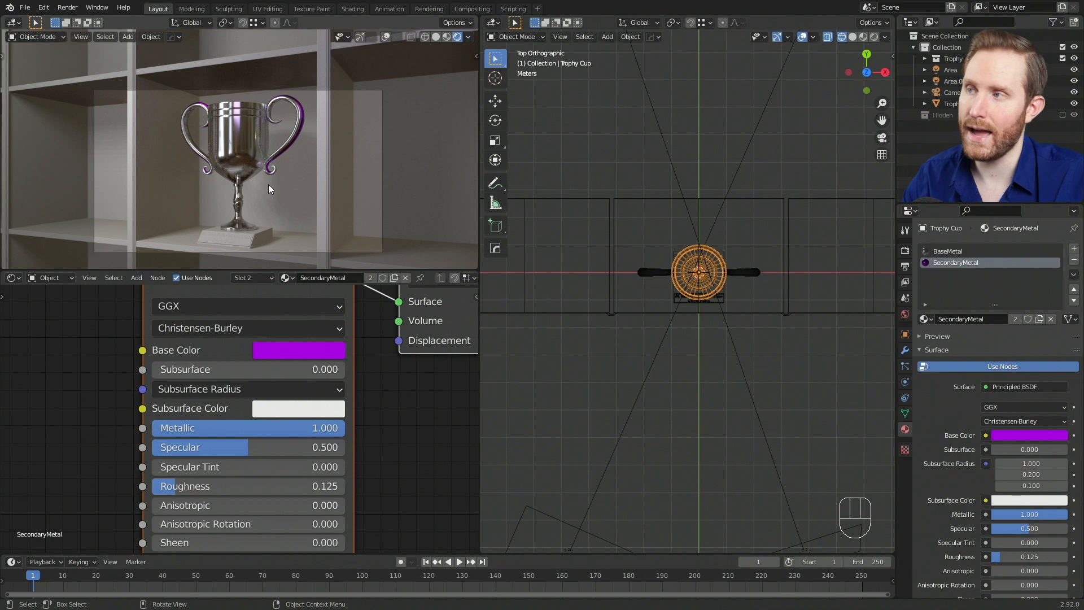
scroll(284, 106, "up", 2)
middle_click_drag(288, 113, 333, 170, "shift")
scroll(333, 169, "up", 3)
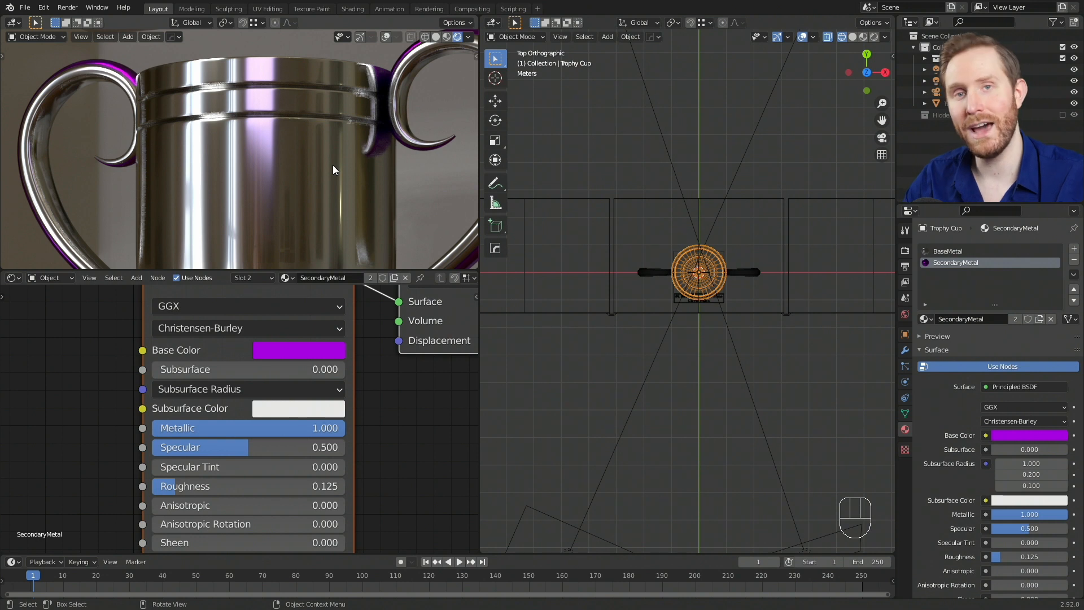
Show the trophy in solid shading and edit the Trophy Cup's mesh in face selection mode around the upper grooves
mouse_move(726, 365)
middle_mouse_down()
mouse_move(685, 311)
mouse_move(680, 347)
mouse_move(722, 182)
mouse_move(694, 240)
mouse_move(667, 253)
middle_mouse_up()
scroll(723, 182, "up", 3)
scroll(693, 240, "up", 1)
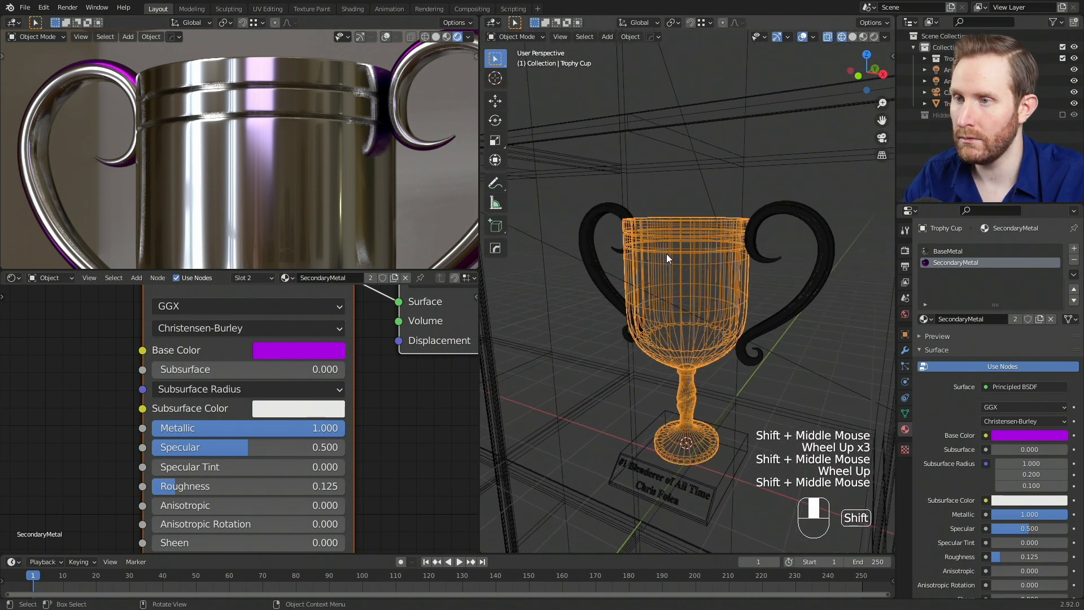
key("z")
left_click(797, 257)
key("Tab")
middle_click_drag(680, 251, 667, 286, "shift")
scroll(681, 266, "up", 4)
key("3")
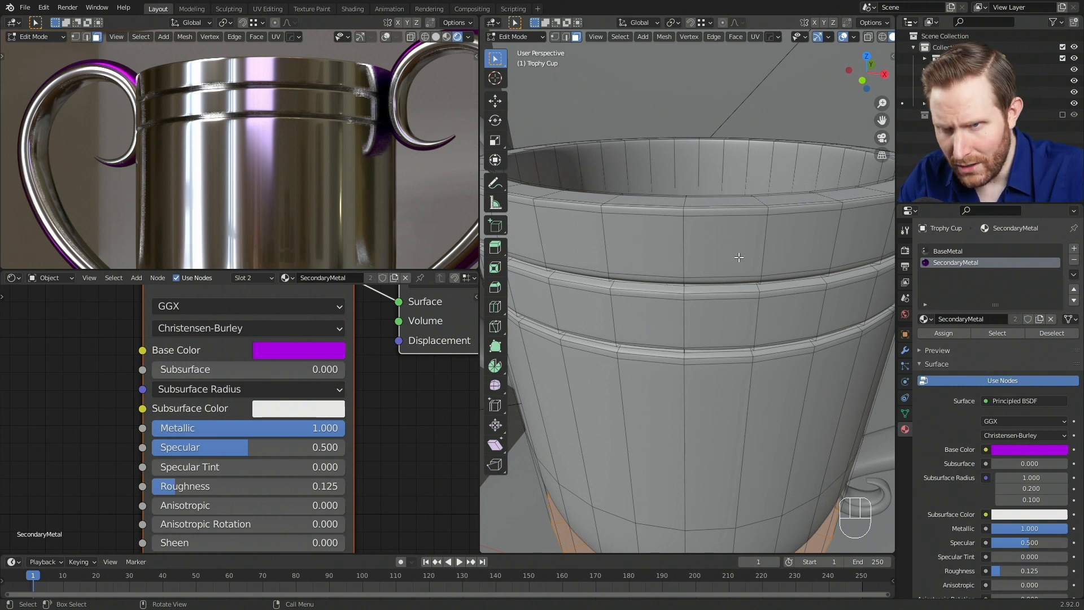
scroll(728, 259, "up", 1)
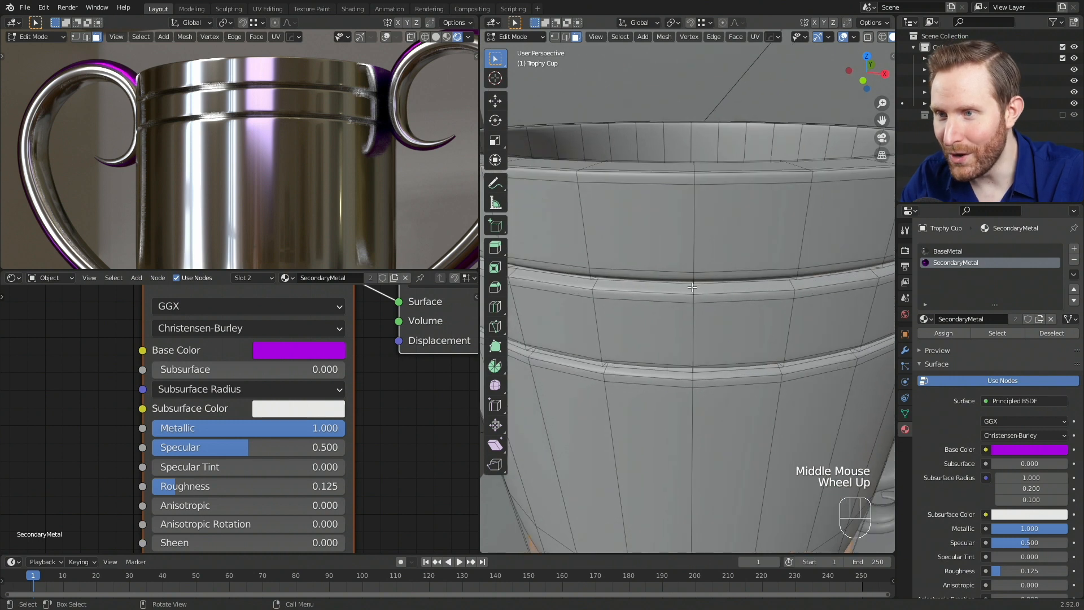
left_click(694, 289, "alt+shift")
left_click(695, 303, "alt+shift")
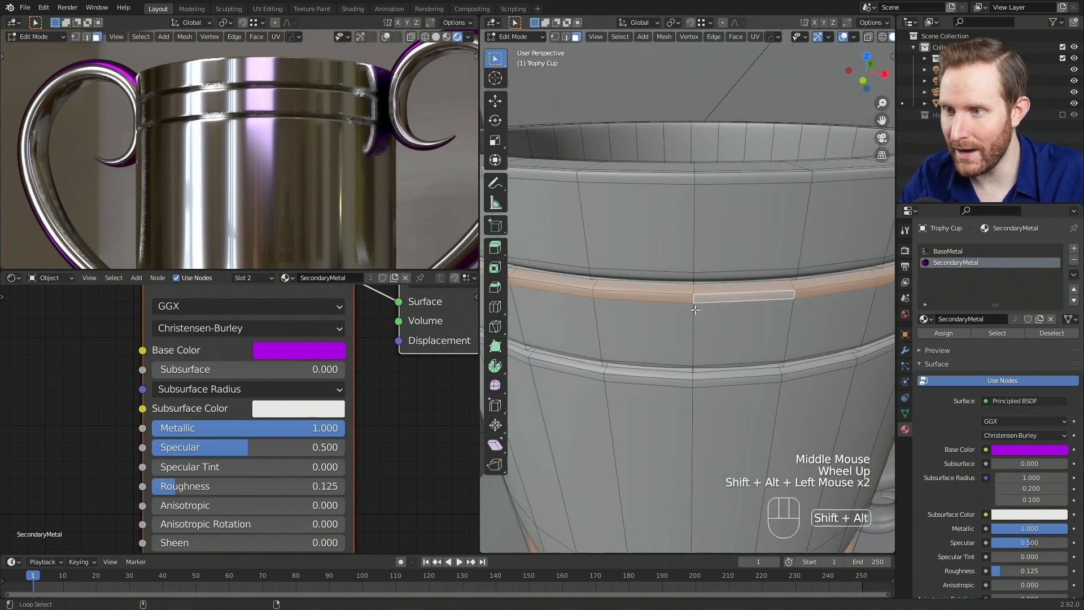
left_click(695, 304, "alt+shift")
middle_click_drag(695, 304, 701, 232)
left_click(701, 233, "alt+shift")
left_click(701, 233, "alt+shift")
scroll(701, 232, "down", 2)
middle_click_drag(701, 233, 733, 345)
scroll(709, 264, "up", 1)
scroll(710, 265, "down", 1)
scroll(710, 266, "down", 1)
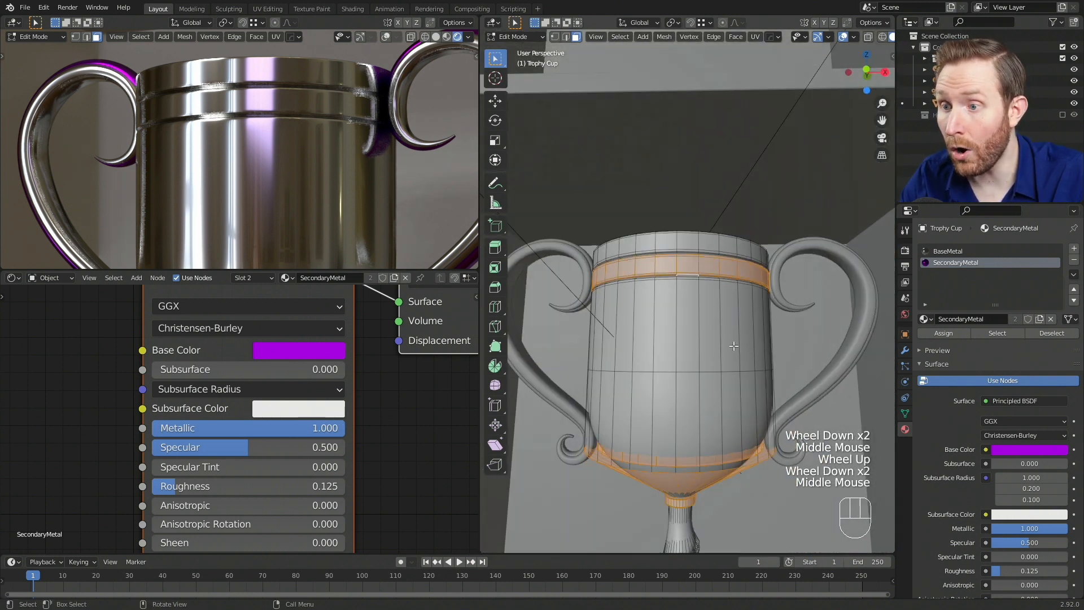
scroll(700, 449, "down", 2)
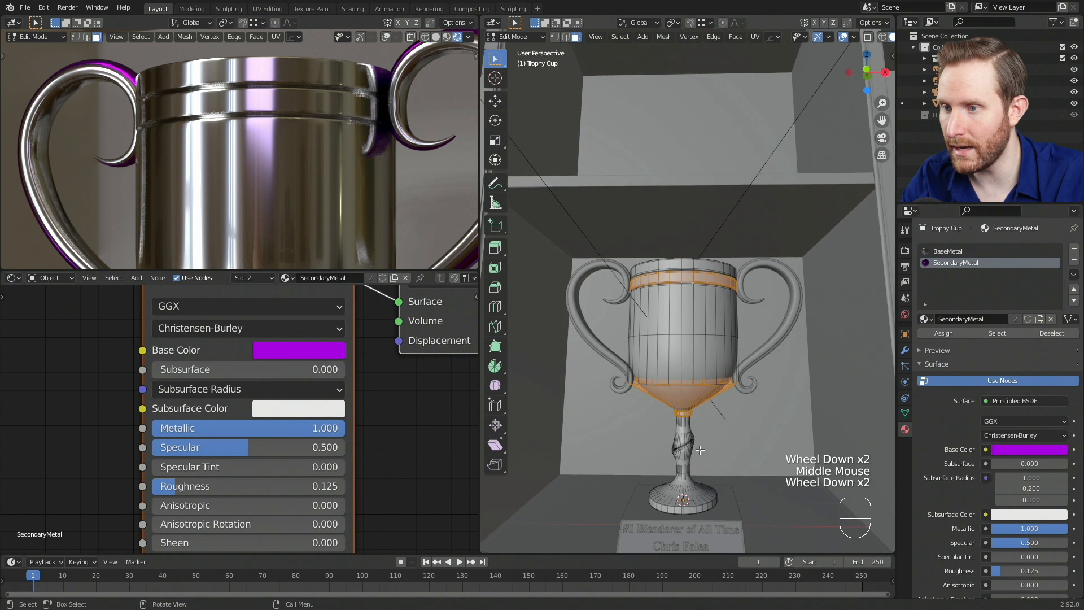
middle_click_drag(741, 395, 731, 414)
scroll(730, 413, "up", 2)
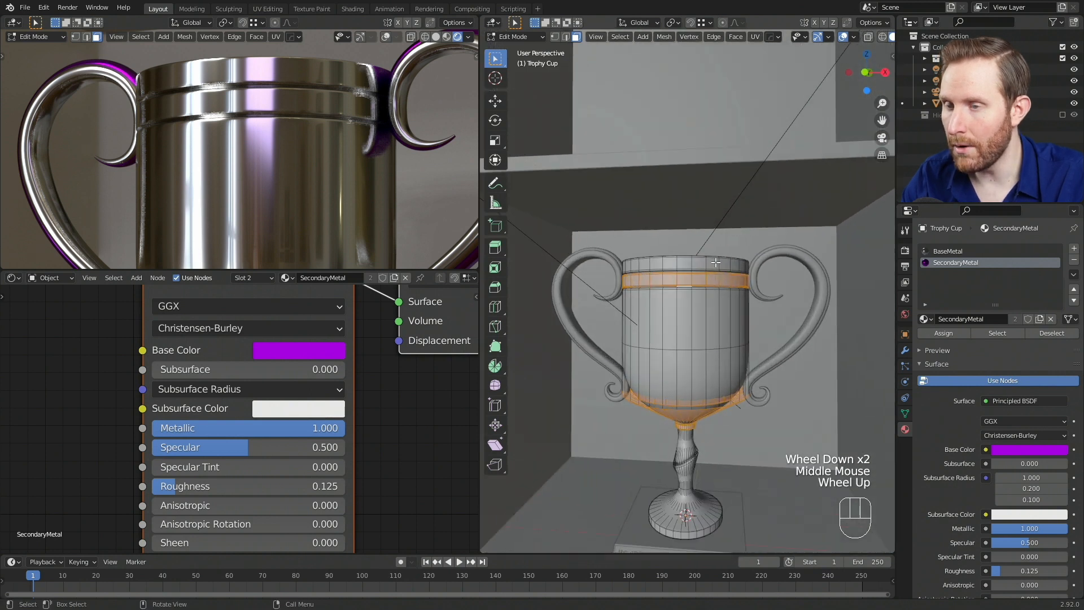
key("alt+a")
Select the face loops of the band between the cup's two upper grooves and assign the SecondaryMetal material to them
scroll(699, 310, "up", 3)
middle_click_drag(728, 395, 698, 291, "shift")
scroll(698, 291, "up", 1)
left_click(728, 337, "alt")
left_click(729, 348, "alt+shift")
left_click(728, 349, "alt+shift")
mouse_move(729, 348)
middle_mouse_down()
mouse_move(728, 309)
mouse_move(728, 359)
middle_mouse_up()
left_click(728, 309, "alt+shift")
left_click(728, 309, "alt+shift")
scroll(733, 363, "down", 3)
scroll(733, 363, "down", 2)
scroll(648, 276, "up", 2)
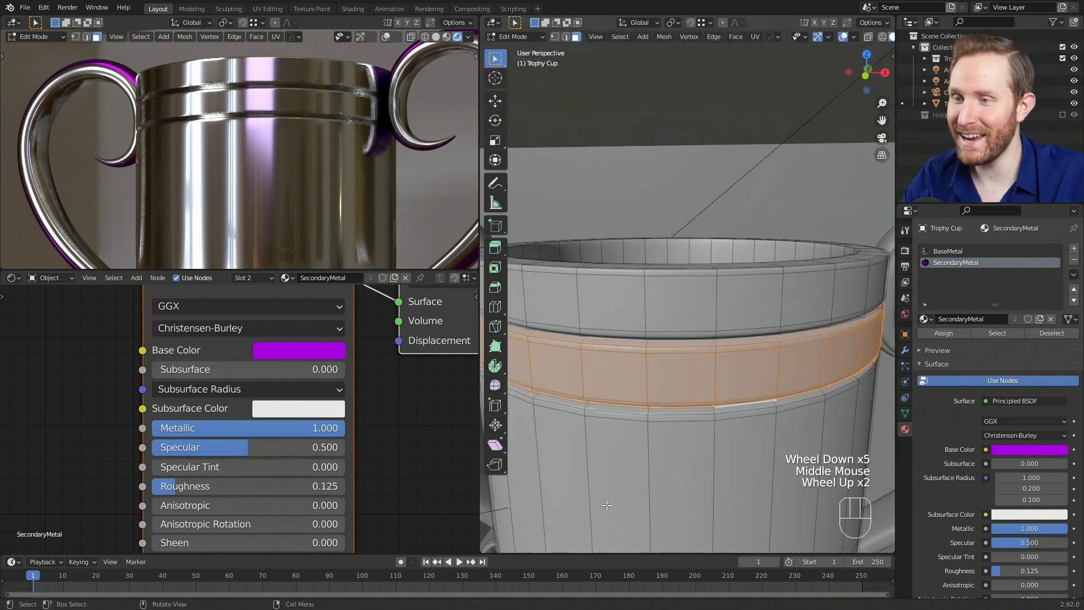
scroll(607, 506, "down", 2)
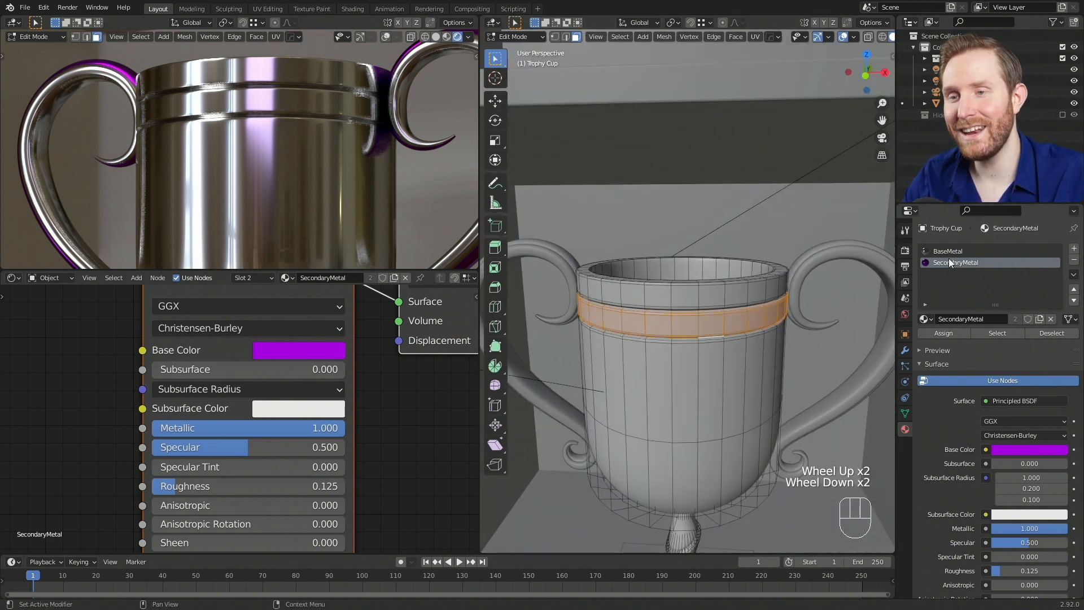
left_click(943, 332)
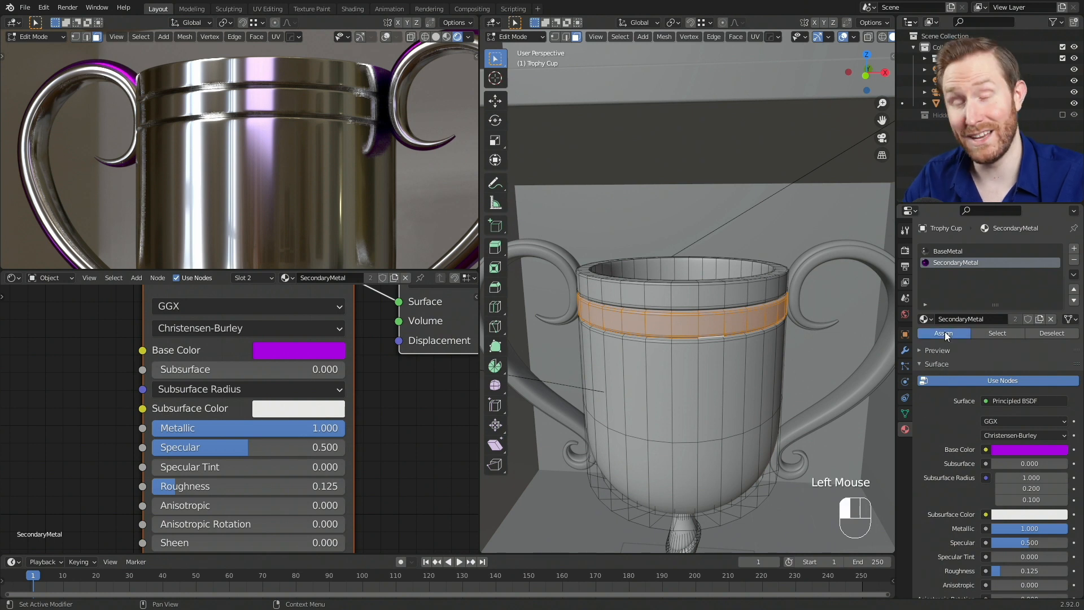
scroll(313, 120, "down", 2)
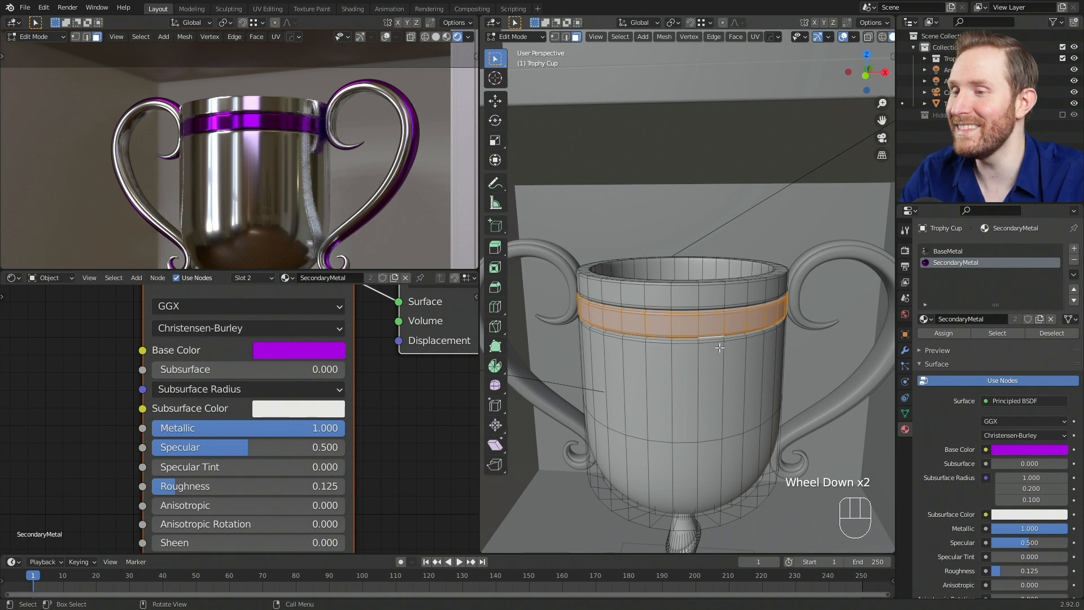
Try assigning SecondaryMetal to two neighbouring faces on the lower front of the cup, and undo the assignment
middle_click_drag(718, 350, 744, 399)
scroll(744, 398, "down", 1)
left_click(684, 424)
left_click(703, 412, "shift")
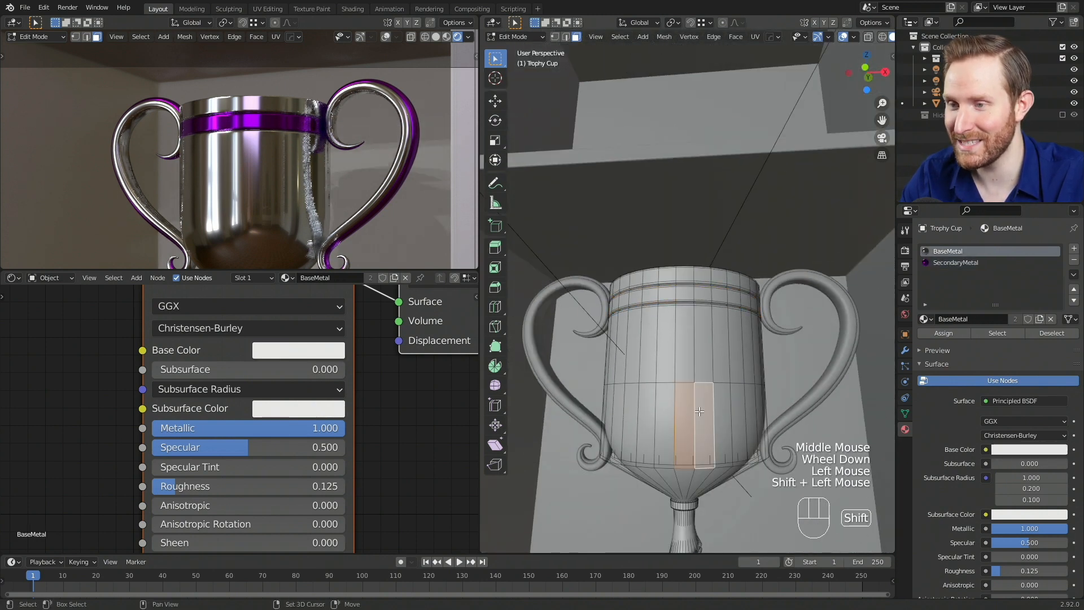
scroll(350, 163, "down", 1)
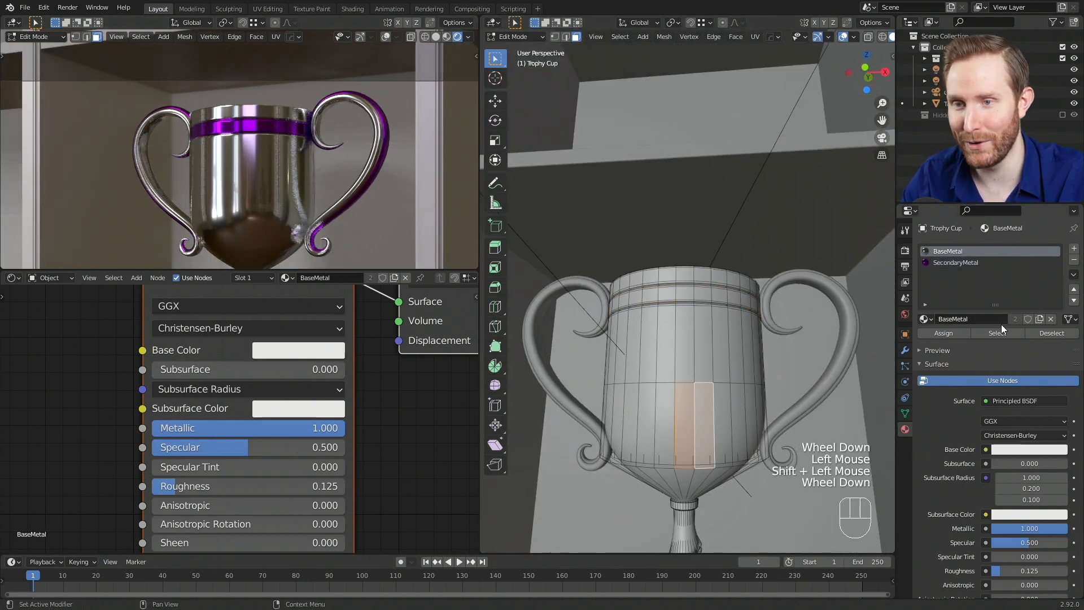
left_click(943, 265)
left_click(933, 334)
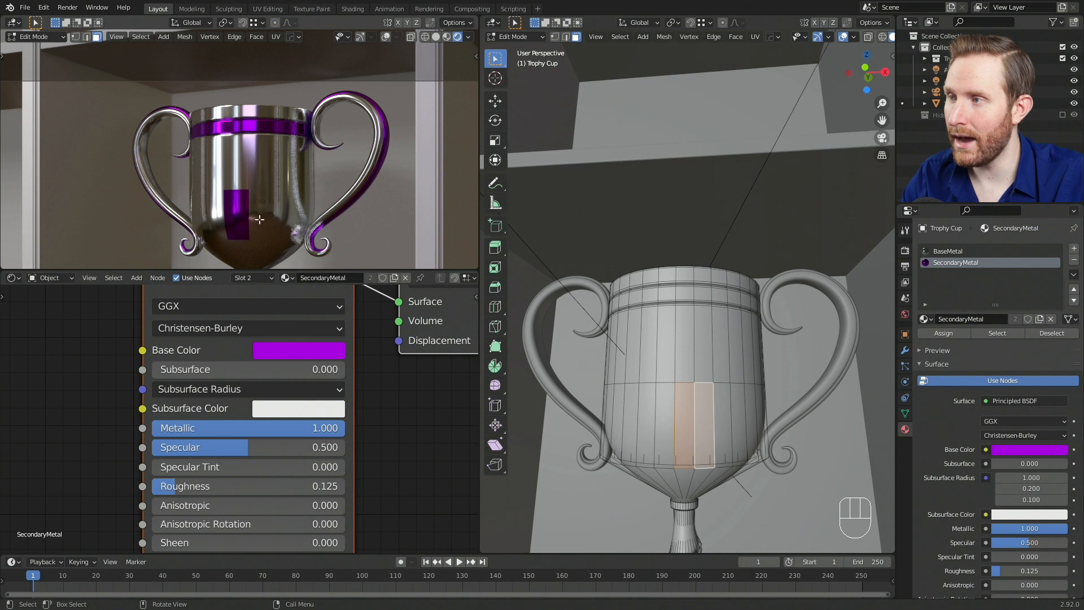
key("ctrl+z")
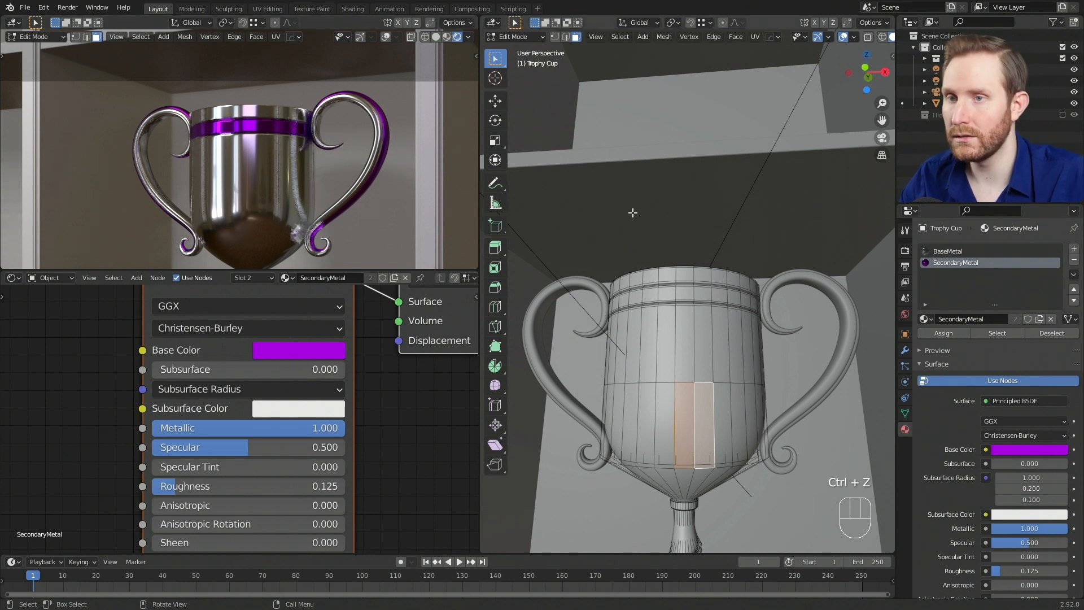
Select individual faces on the cup's body and on the upper band to check which material slot each one uses
left_click(686, 351)
left_click(736, 355)
left_click(750, 421)
left_click(665, 424)
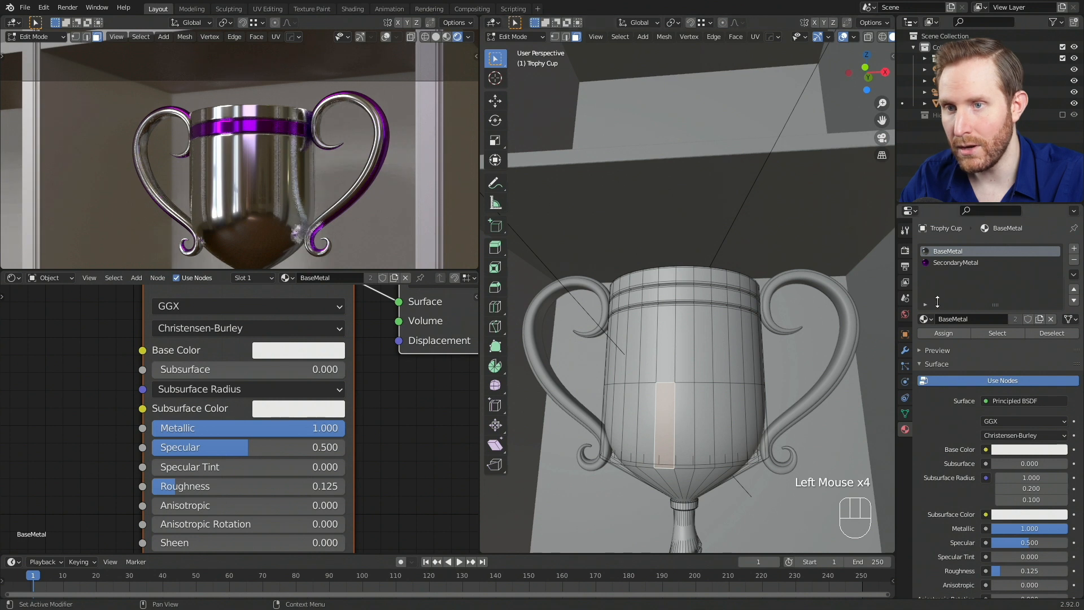
left_click(942, 263)
left_click(712, 323)
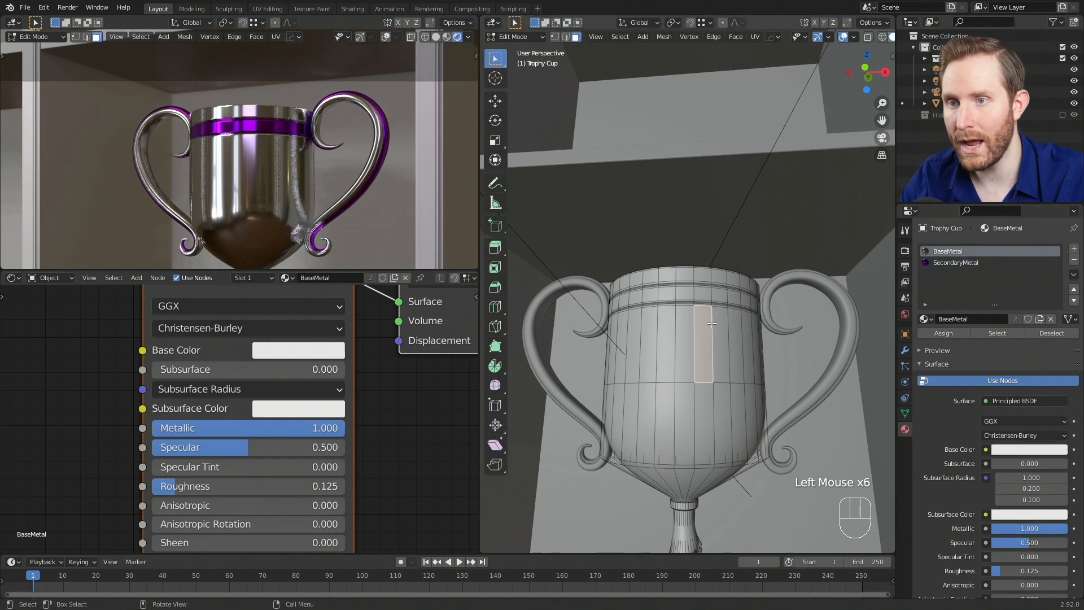
left_click(702, 292)
left_click(704, 317)
left_click(702, 293)
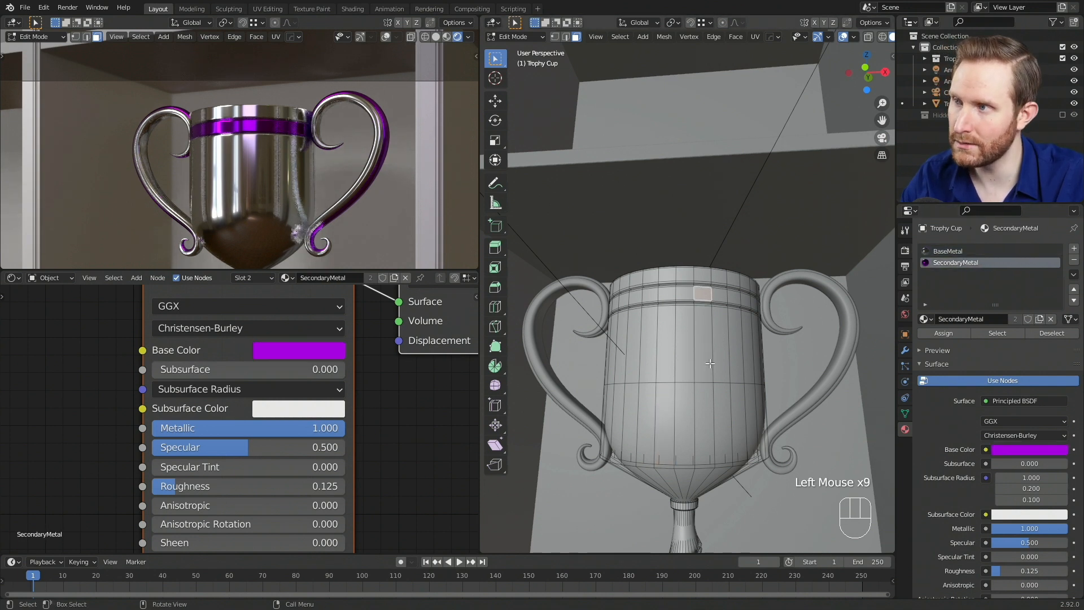
Set SecondaryMetal's viewport display colour to purple with hue 0.776, saturation 1.000 and value 0.800
scroll(702, 293, "down", 1)
middle_click_drag(702, 294, 719, 323)
scroll(718, 323, "up", 2)
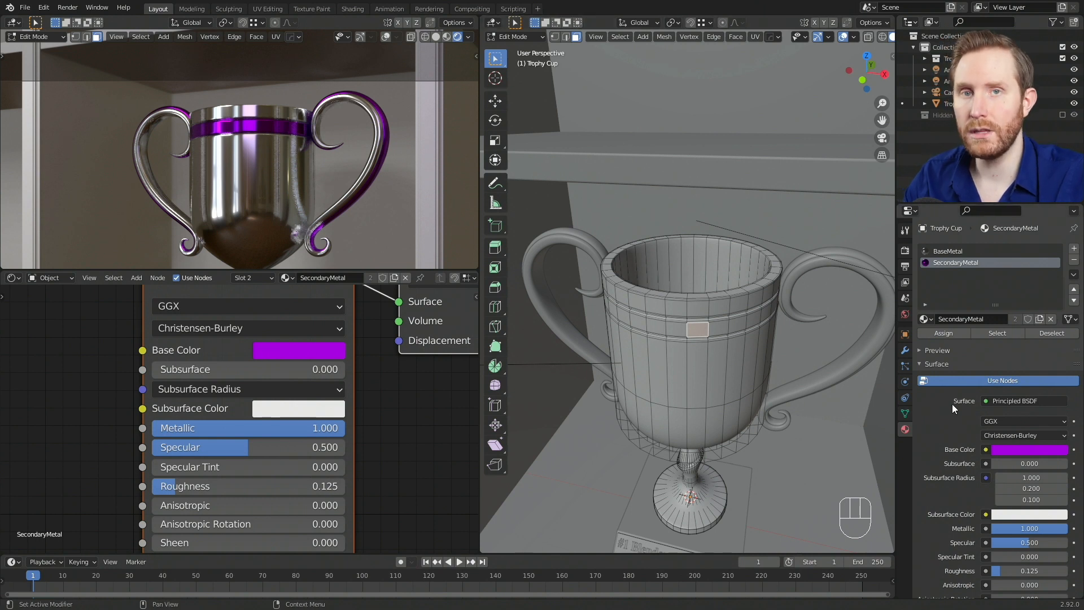
scroll(952, 260, "down", 9)
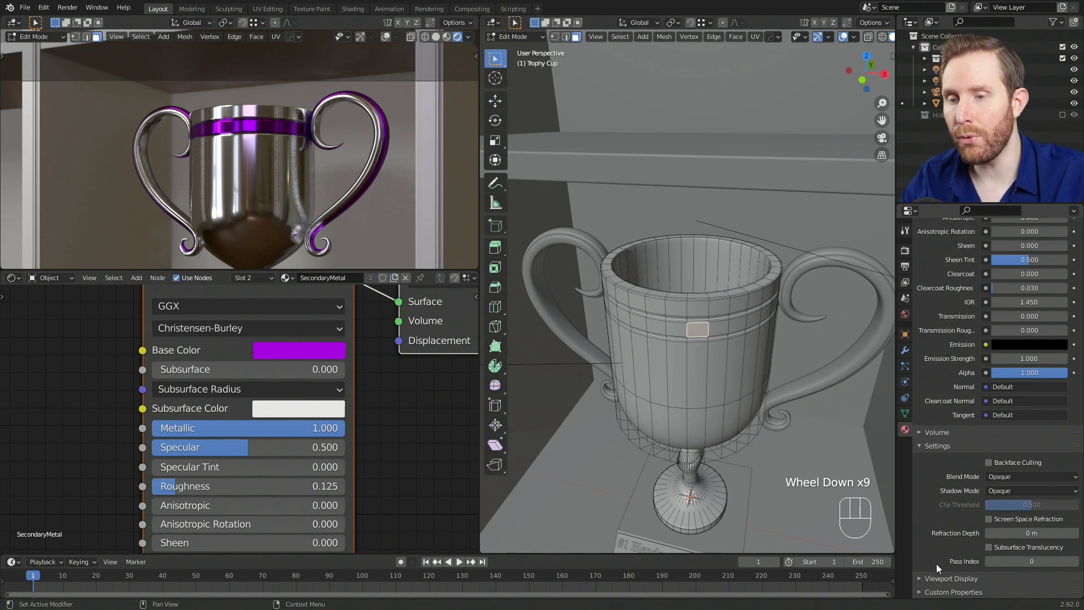
middle_click_drag(687, 390, 682, 332)
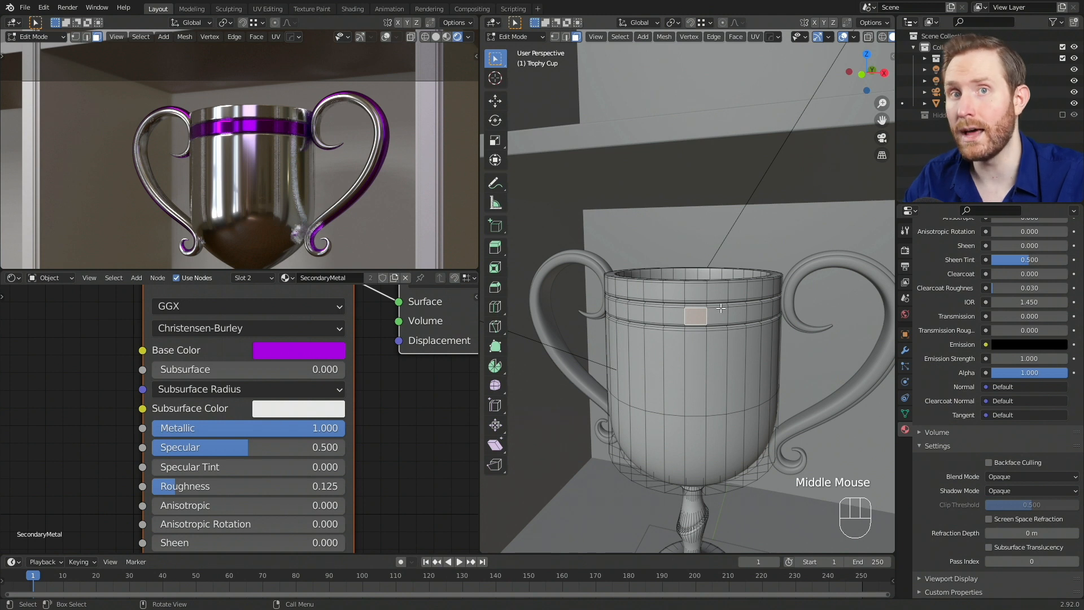
left_click(923, 577)
scroll(925, 491, "down", 2)
scroll(926, 497, "down", 2)
left_click(994, 549)
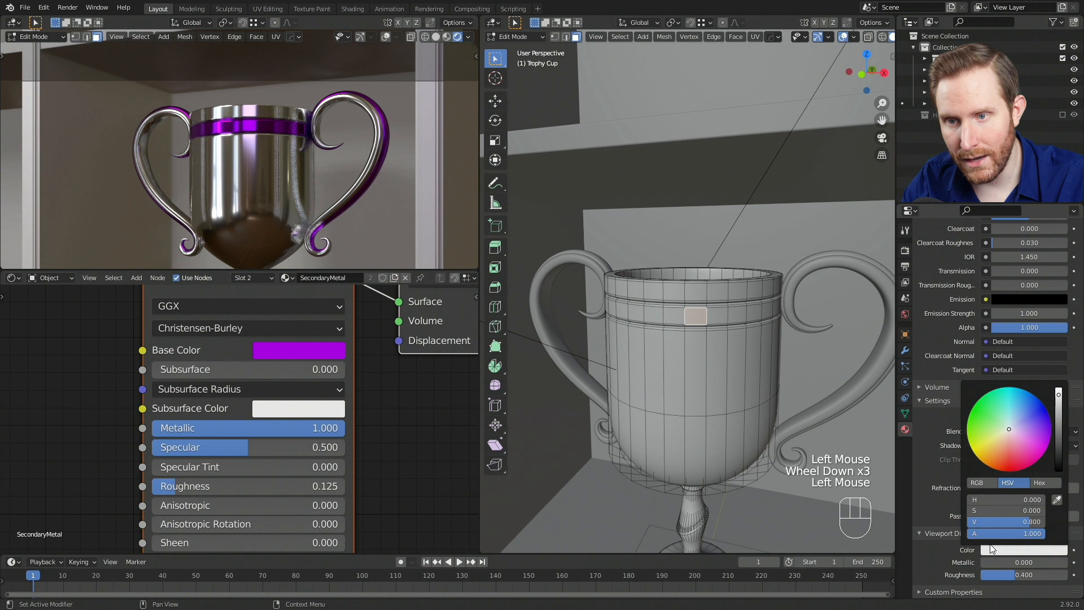
left_click(1051, 424)
left_click_drag(1052, 425, 1050, 443)
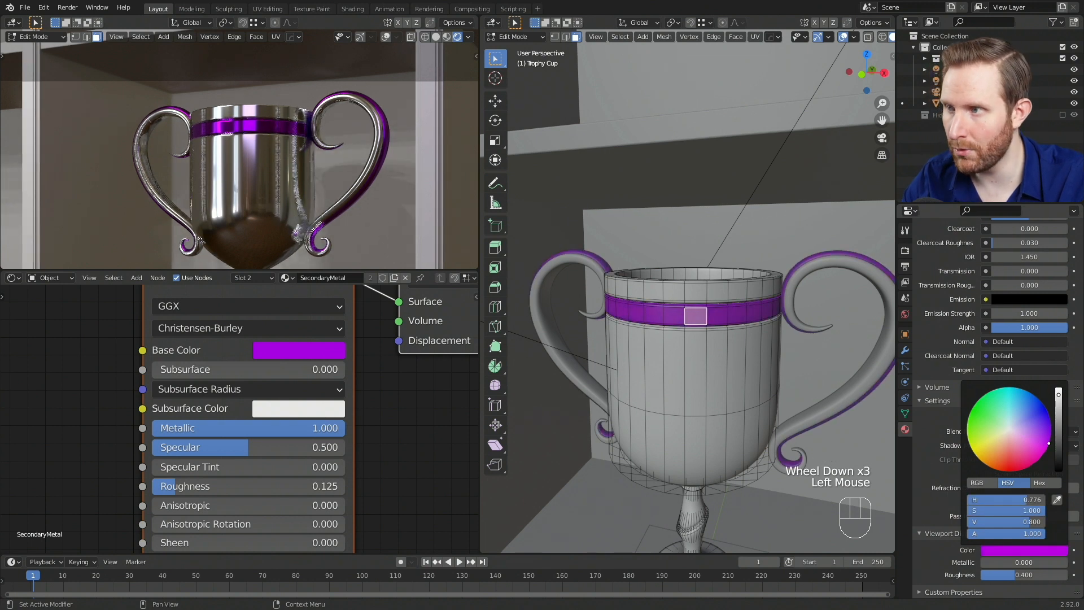
middle_click_drag(748, 444, 655, 428)
scroll(651, 426, "down", 2)
scroll(651, 426, "up", 2, "shift")
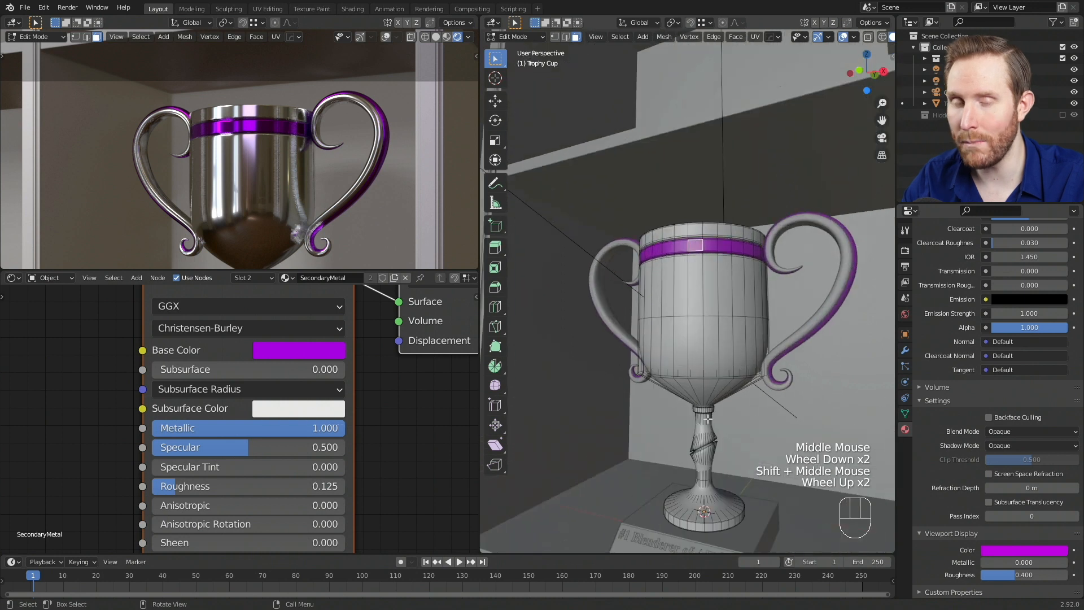
Select the face loops of the collar where the cup's bowl meets the stem and assign the SecondaryMetal material to them
middle_click_drag(700, 381, 720, 325, "shift")
scroll(708, 321, "up", 3)
scroll(700, 307, "up", 2)
scroll(720, 325, "up", 1)
middle_click_drag(721, 330, 714, 308, "shift")
scroll(716, 320, "up", 4)
scroll(714, 308, "up", 2)
left_click(713, 300, "alt")
left_click(713, 299, "alt+shift")
left_click(713, 300, "alt+shift")
left_click(712, 300, "alt+shift")
middle_click_drag(713, 299, 709, 430)
scroll(721, 473, "down", 2)
scroll(709, 430, "up", 2)
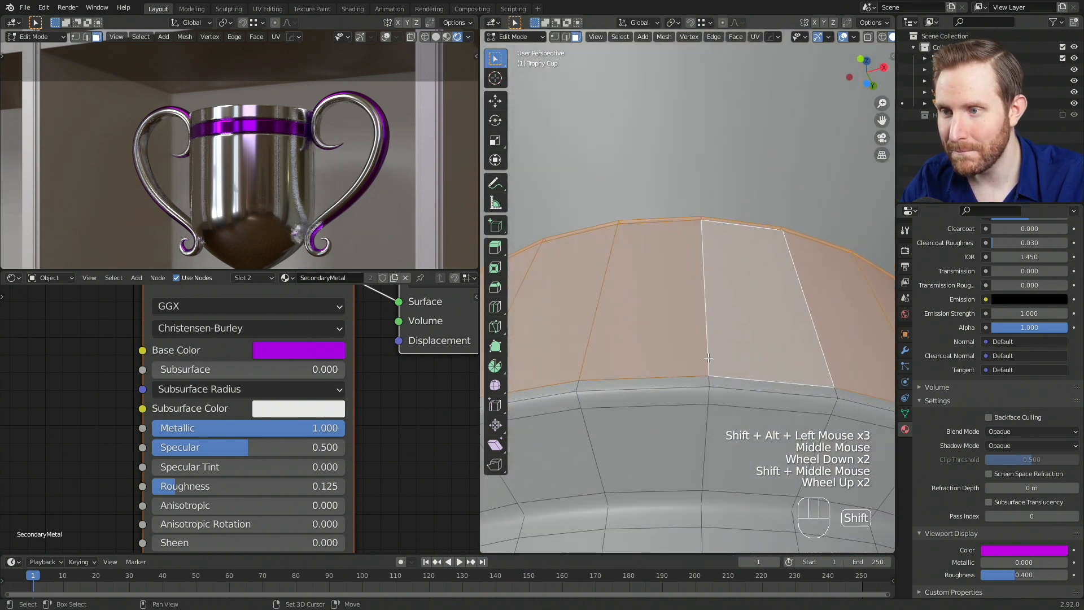
left_click(708, 429, "alt+shift")
left_click(708, 429, "alt+shift")
left_click(708, 429, "alt+shift")
scroll(708, 429, "down", 2)
left_click(686, 418, "alt+shift")
scroll(951, 272, "up", 8)
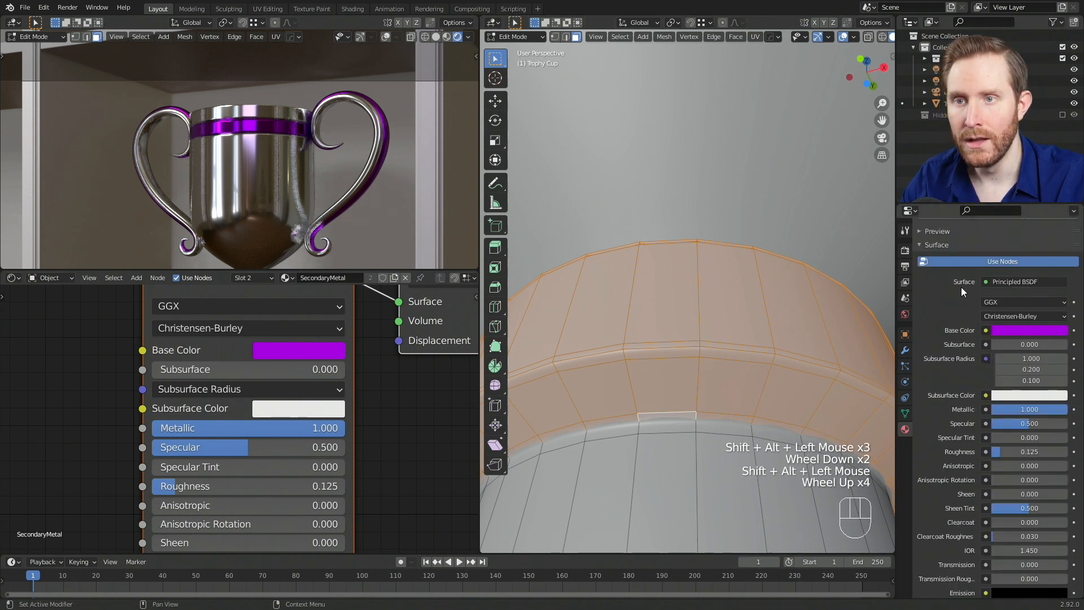
left_click(942, 333)
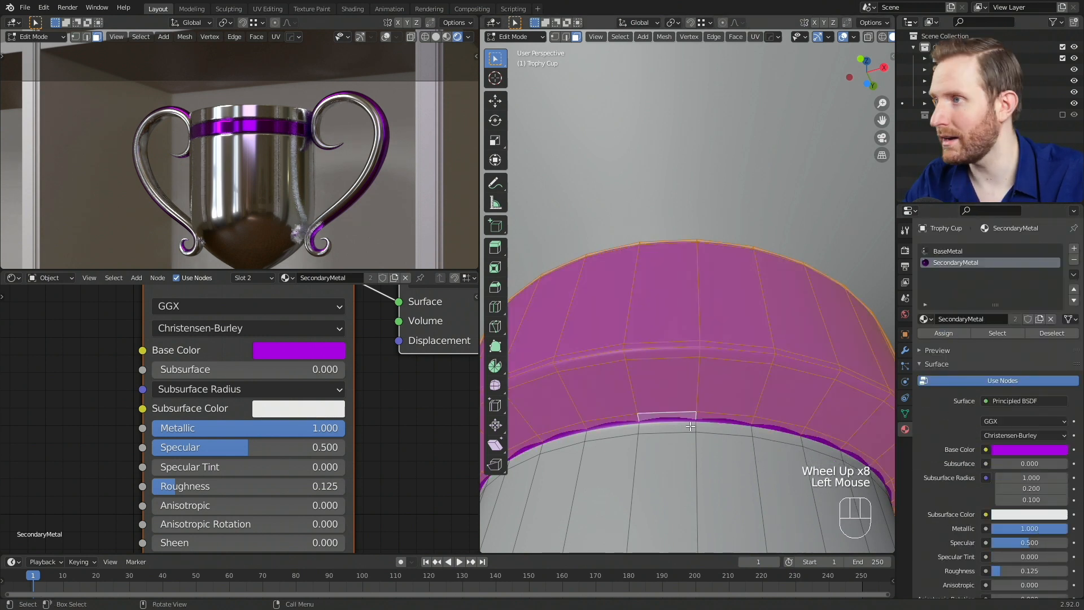
Inspect the stem's collar and the trophy's round foot up close in the rendered view
scroll(339, 90, "down", 2)
middle_click_drag(339, 90, 305, 117, "shift")
scroll(305, 118, "up", 2)
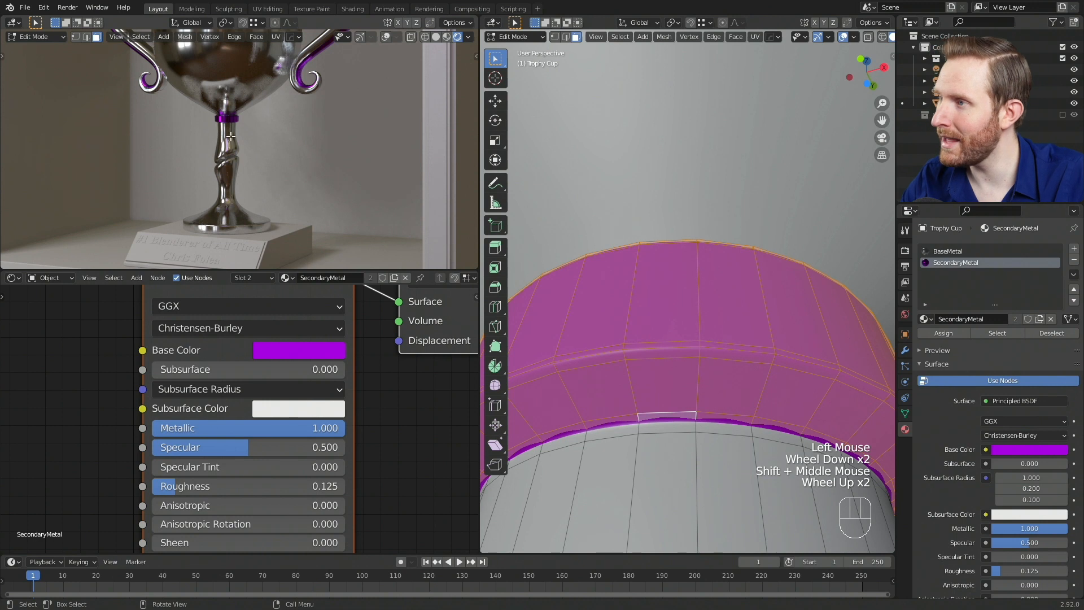
scroll(231, 136, "down", 2)
scroll(265, 164, "up", 3)
middle_click_drag(230, 136, 297, 188, "shift")
scroll(298, 188, "up", 4)
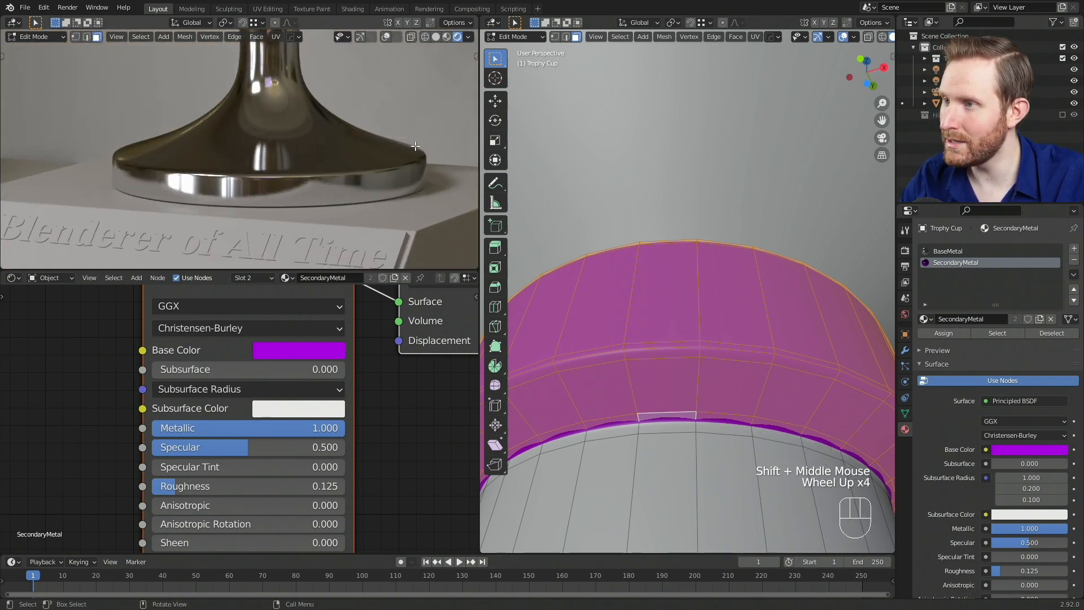
Add an edge loop around the side of the trophy's round foot, slid close to its upper edge
scroll(701, 299, "down", 4)
middle_click_drag(700, 299, 717, 288)
mouse_move(718, 288)
middle_mouse_down("shift")
mouse_move(734, 273)
mouse_move(733, 283)
middle_mouse_up("shift")
scroll(734, 273, "up", 3)
scroll(733, 282, "up", 1)
middle_click_drag(733, 283, 732, 302, "shift")
scroll(733, 294, "up", 2)
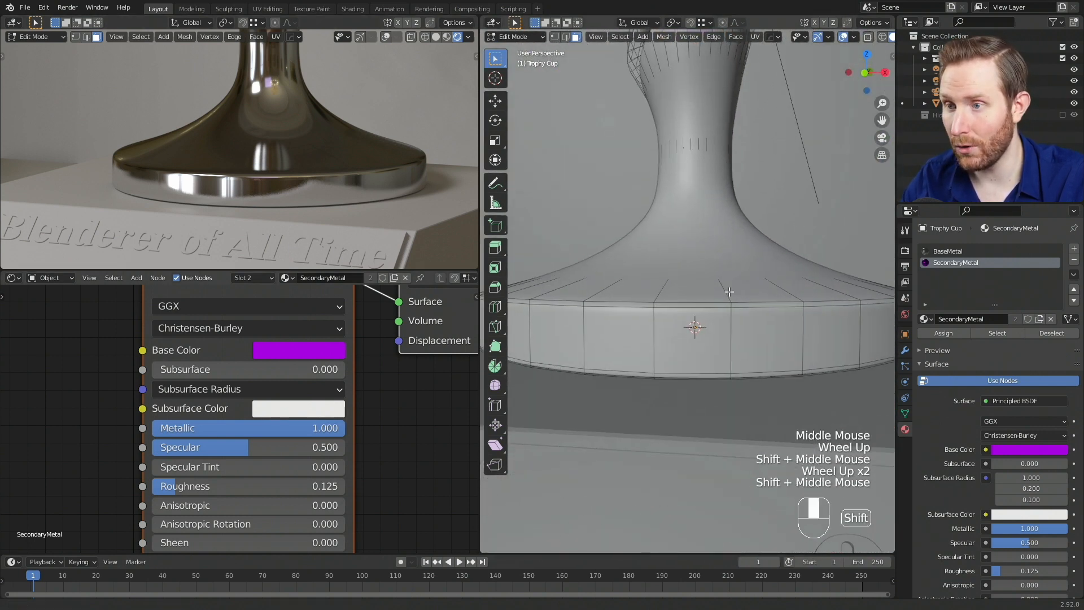
scroll(731, 301, "up", 2)
key("ctrl+r")
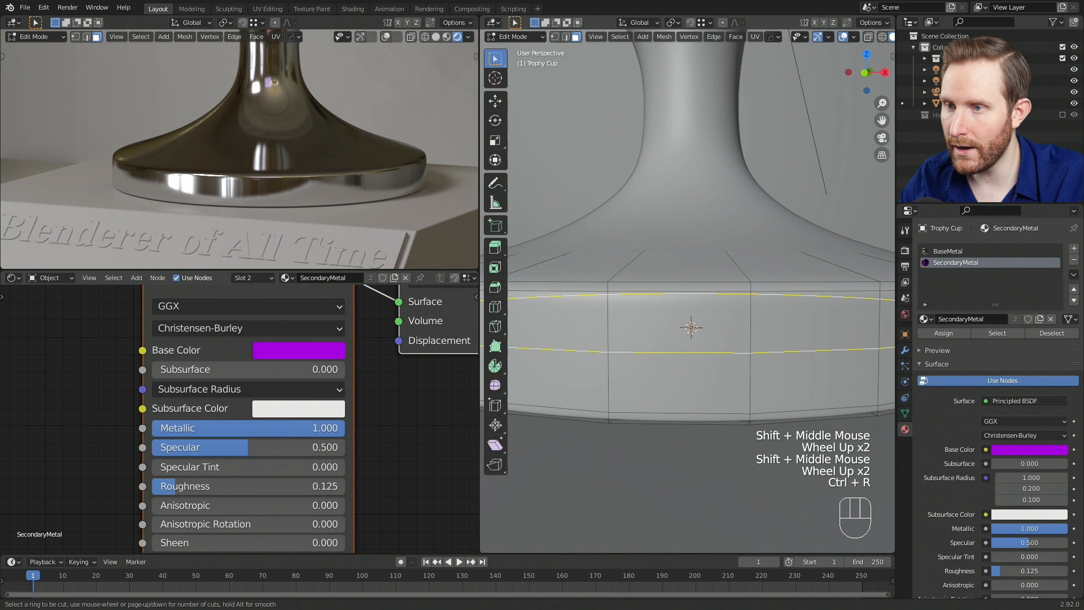
left_click(751, 299)
left_click(750, 275)
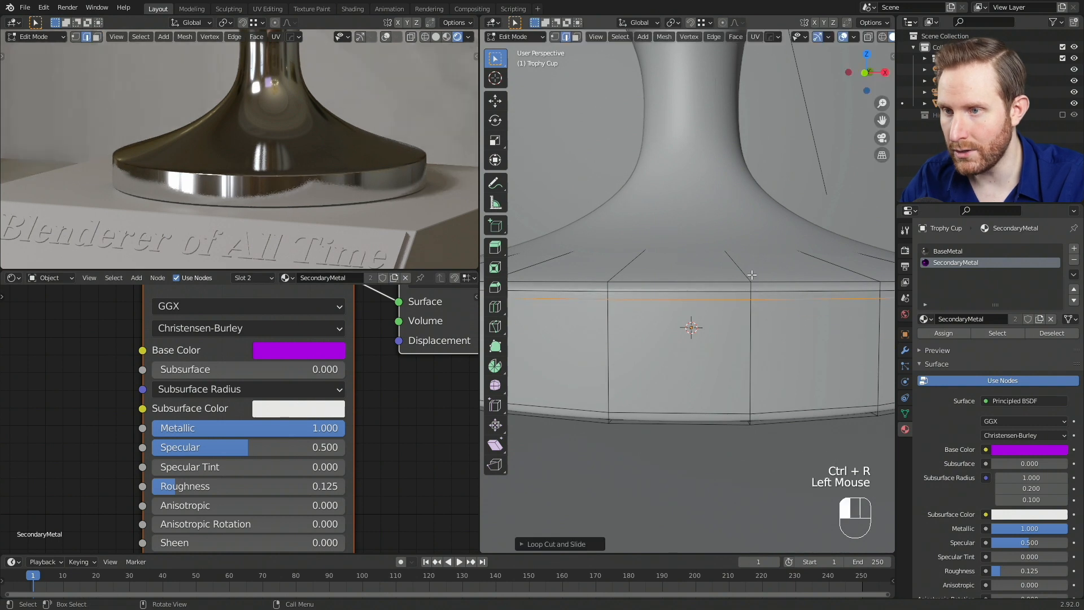
Add another edge loop slightly below the new one on the foot's side, and a further loop centred between the two
key("ctrl+r")
left_click(756, 322)
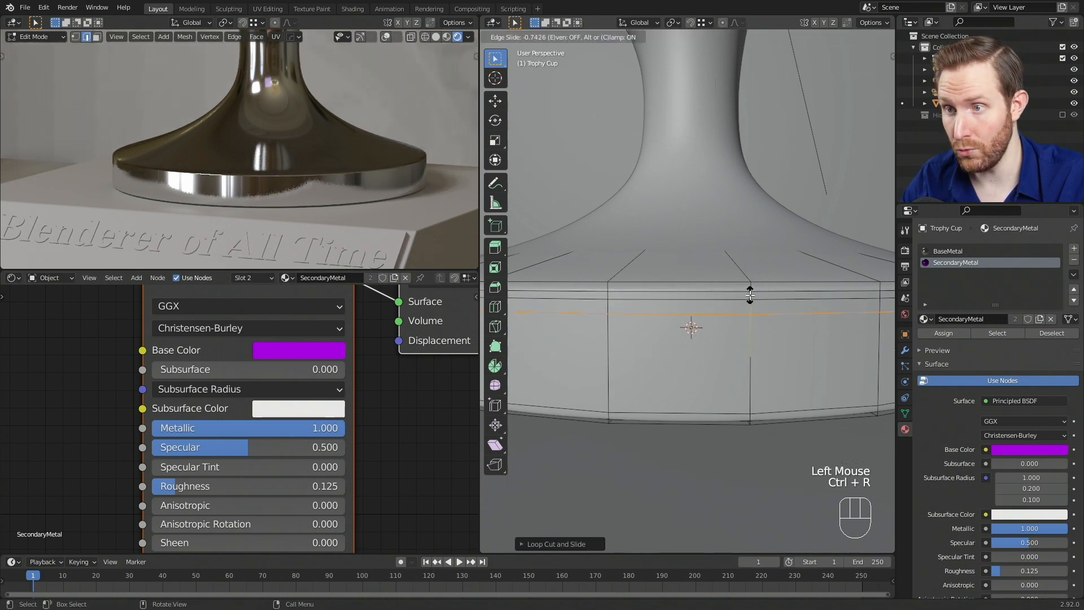
left_click(750, 293)
key("ctrl+r")
left_click(756, 307)
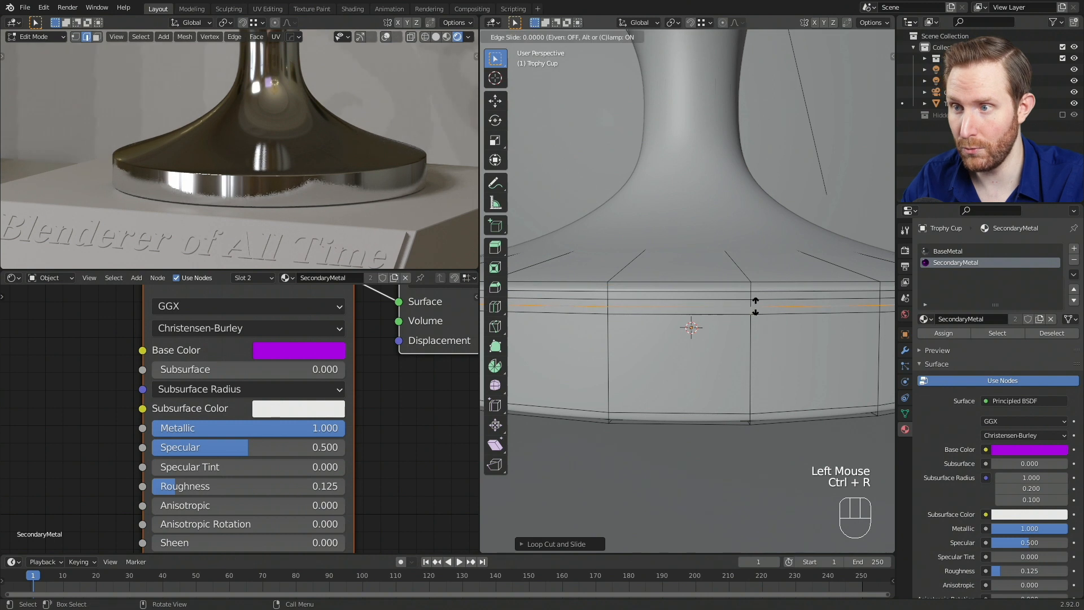
right_click(756, 307)
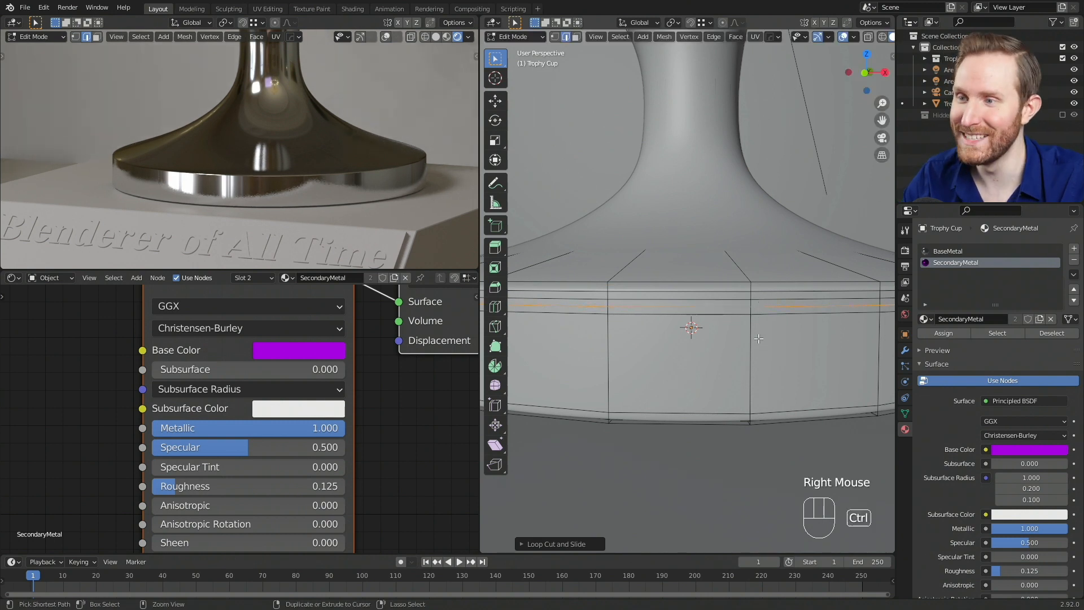
Add one more edge loop around the foot's side, slid close beneath the lowest of the existing upper loops
key("ctrl+r")
left_click(757, 324)
left_click(761, 299)
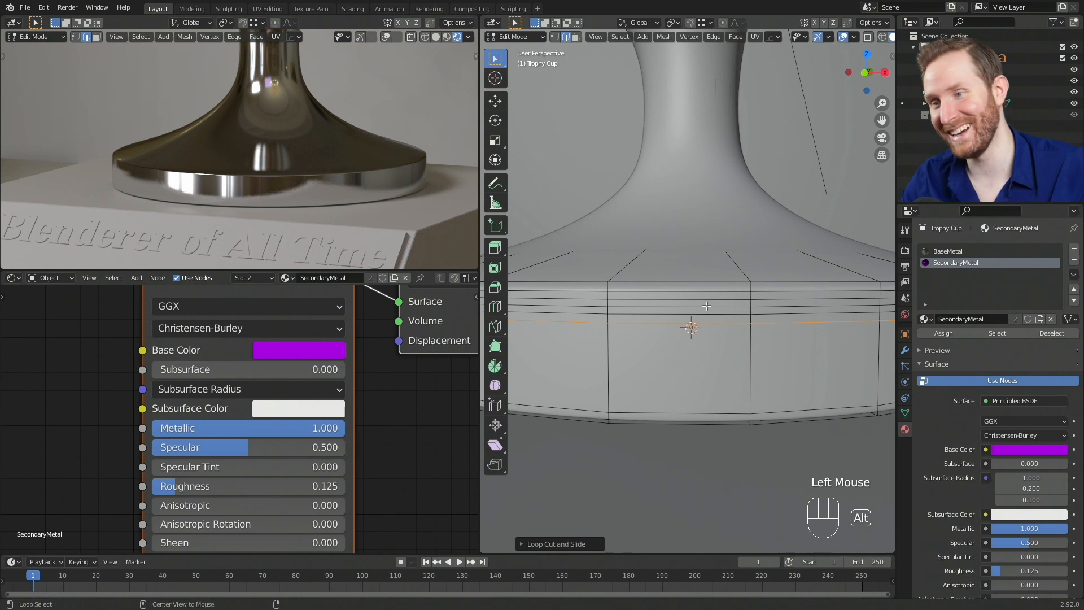
Select the middle loop of the closely spaced edge loops on the foot's side and scale it inward to form a groove
left_click(734, 305, "alt")
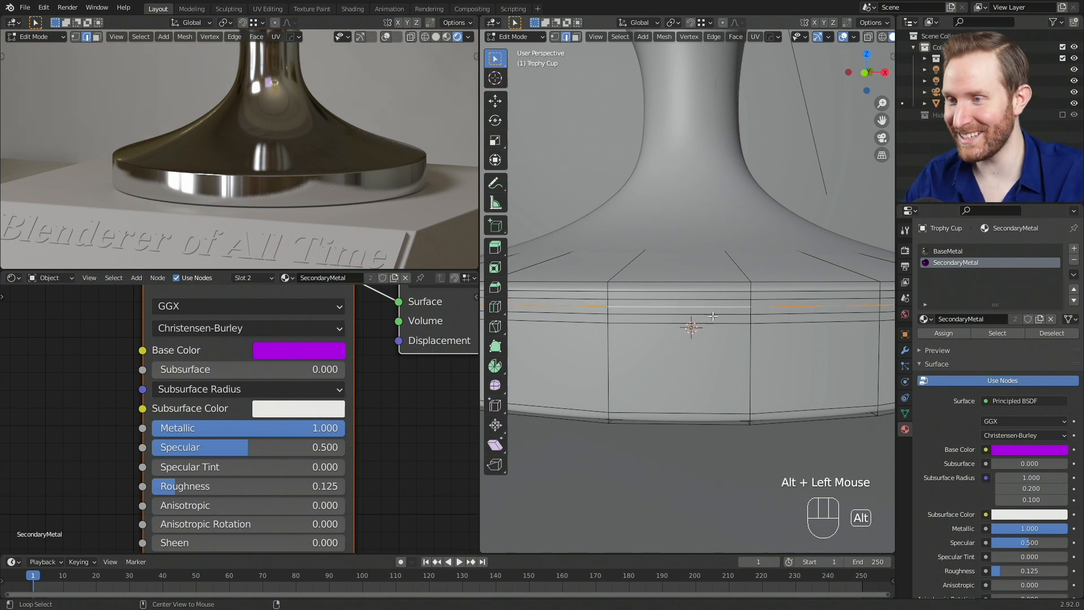
key("s")
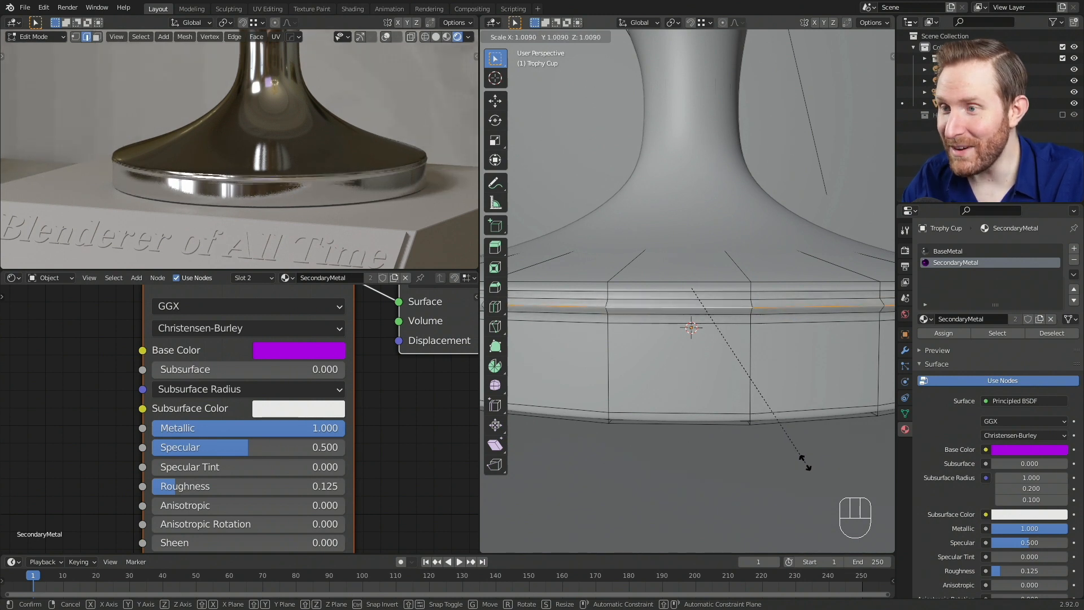
left_click(800, 453)
middle_click_drag(800, 453, 758, 354, "shift")
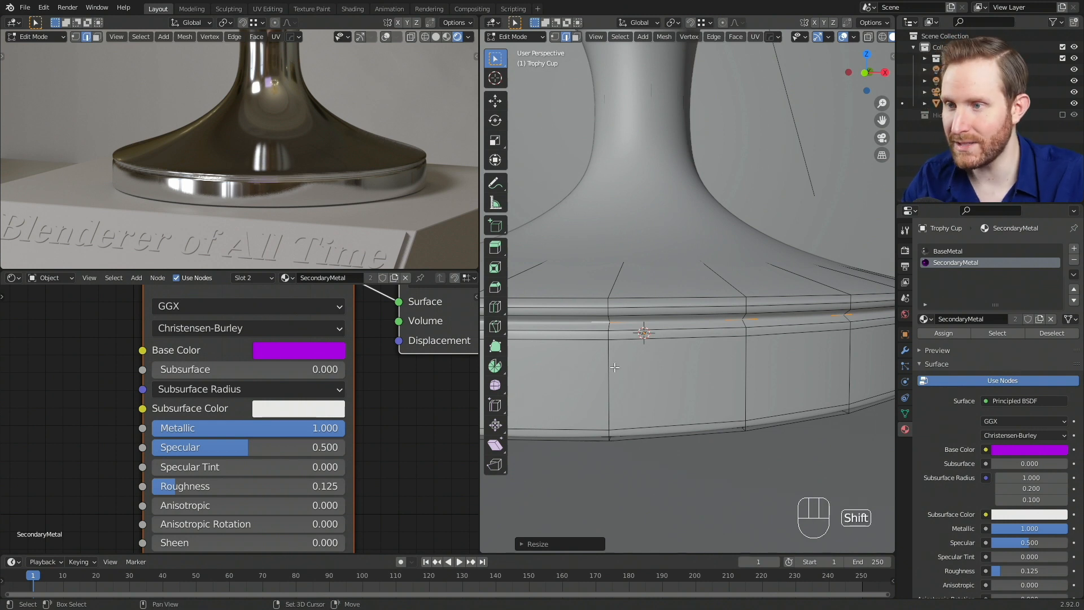
Crease the groove's inner edge loop to 1.000 and check the smoothed foot in Object Mode
key("shift+e")
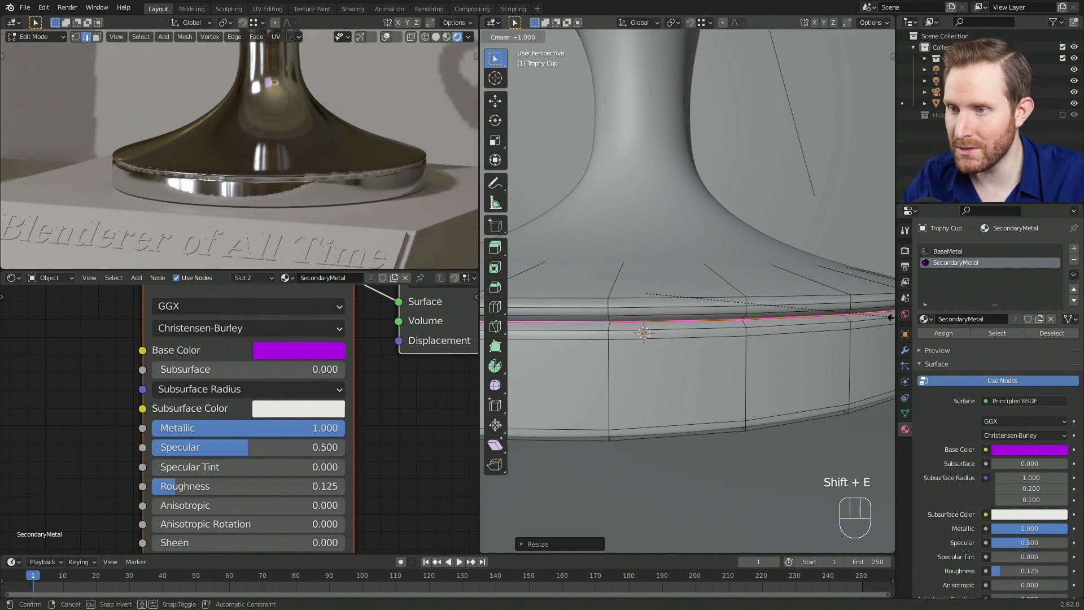
left_click(599, 313)
middle_click_drag(714, 326, 632, 353)
key("alt+a")
key("Tab")
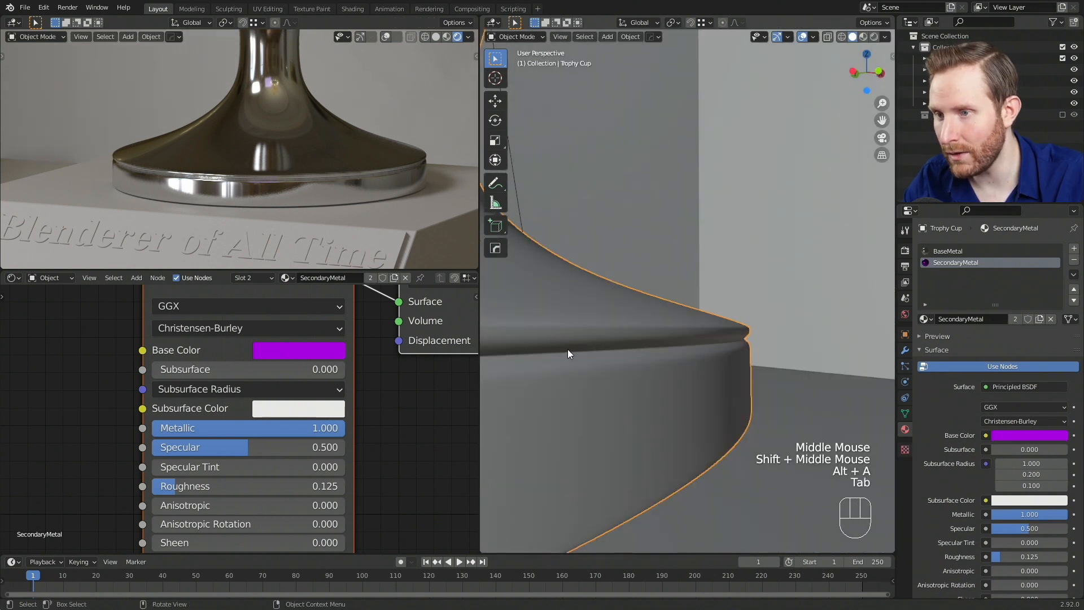
In Edit Mode with face selection, select the face loops on the foot's side from the groove down to its lower edge
key("Tab")
key("2")
key("3")
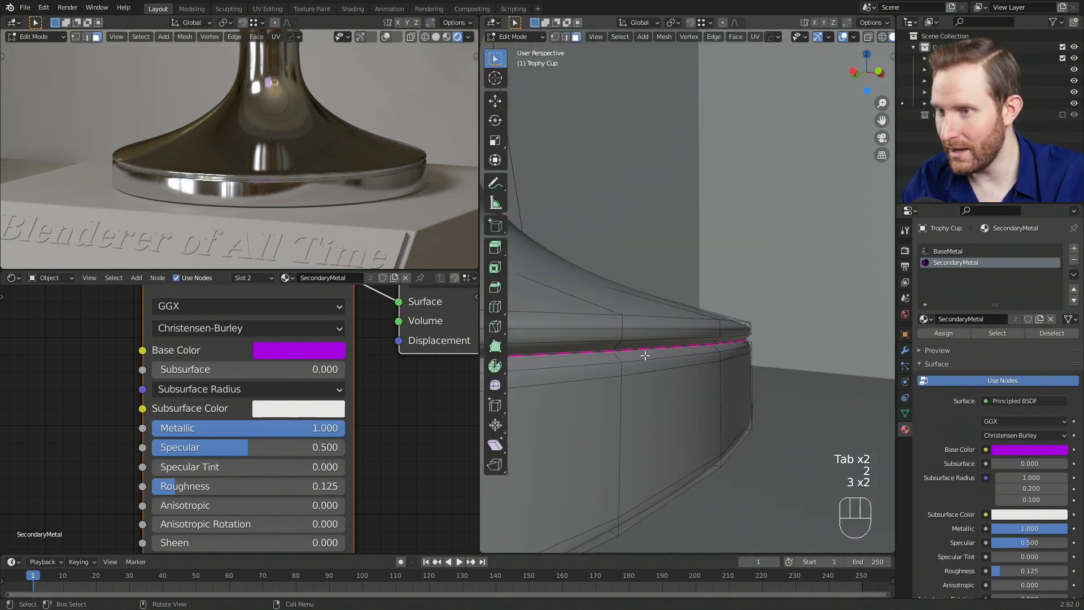
middle_click_drag(681, 364, 655, 362)
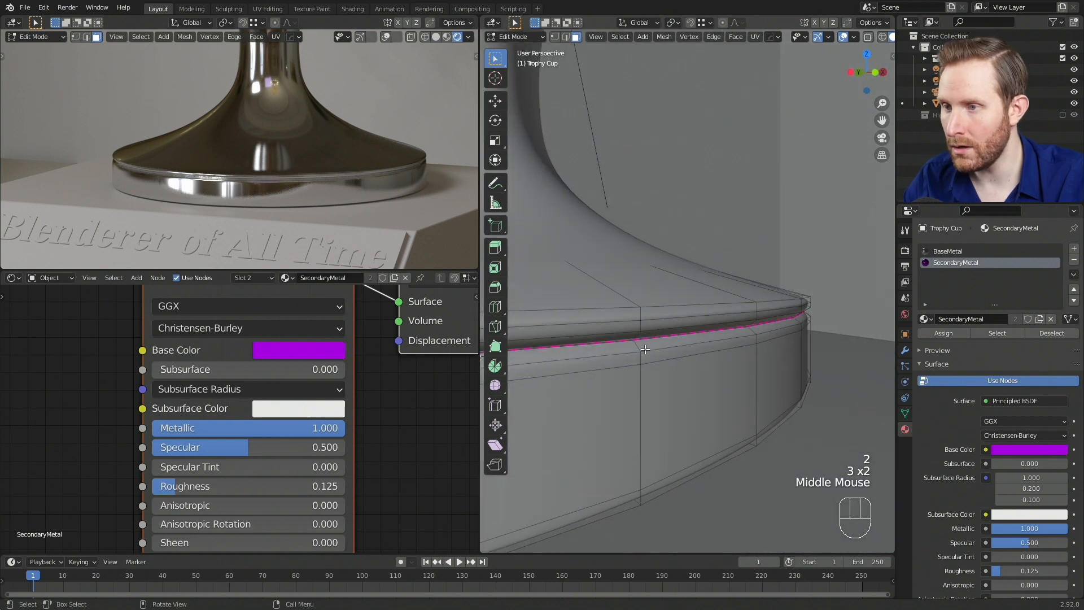
left_click(645, 349, "alt")
left_click(645, 361, "alt+shift")
left_click(644, 486, "alt+shift")
left_click(658, 490, "alt+shift")
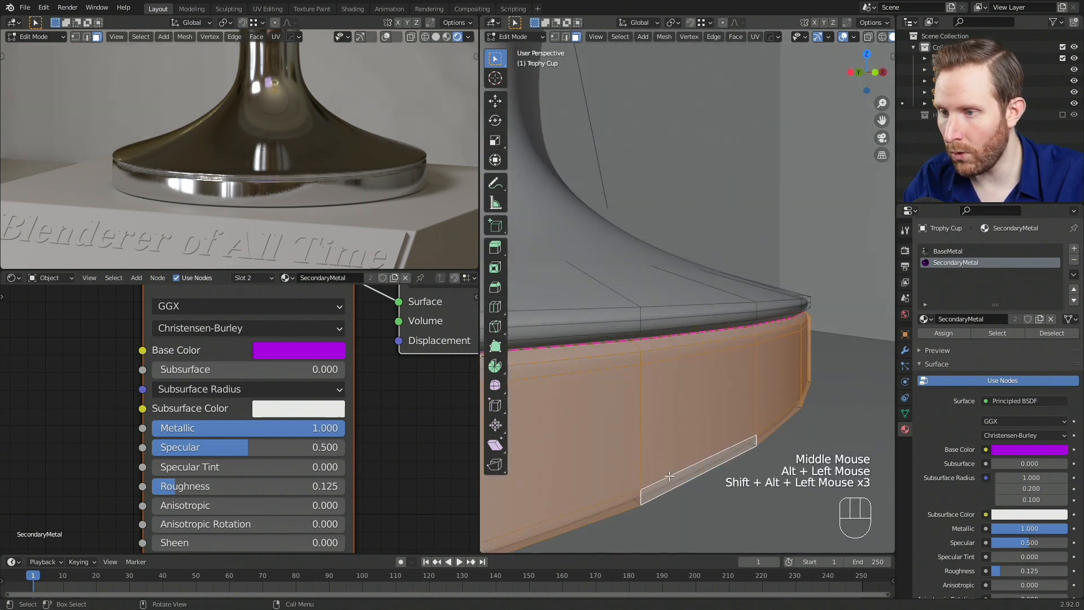
Add the foot's remaining underside faces to the selection by box selecting below the groove in front wireframe view
scroll(658, 489, "down", 4)
key("KP_1")
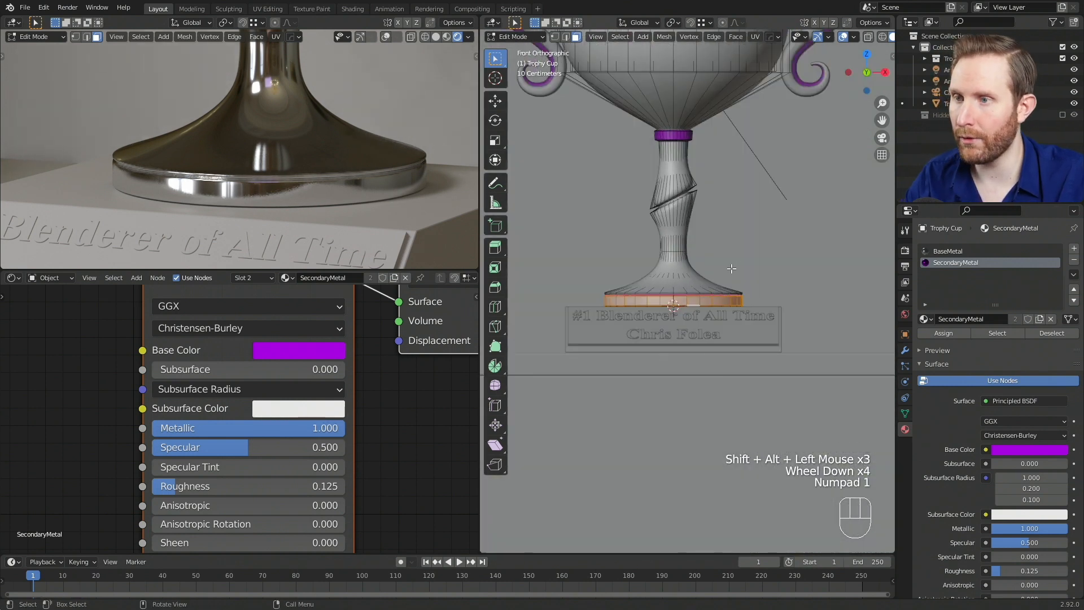
key("z")
left_click_drag(586, 301, 798, 333)
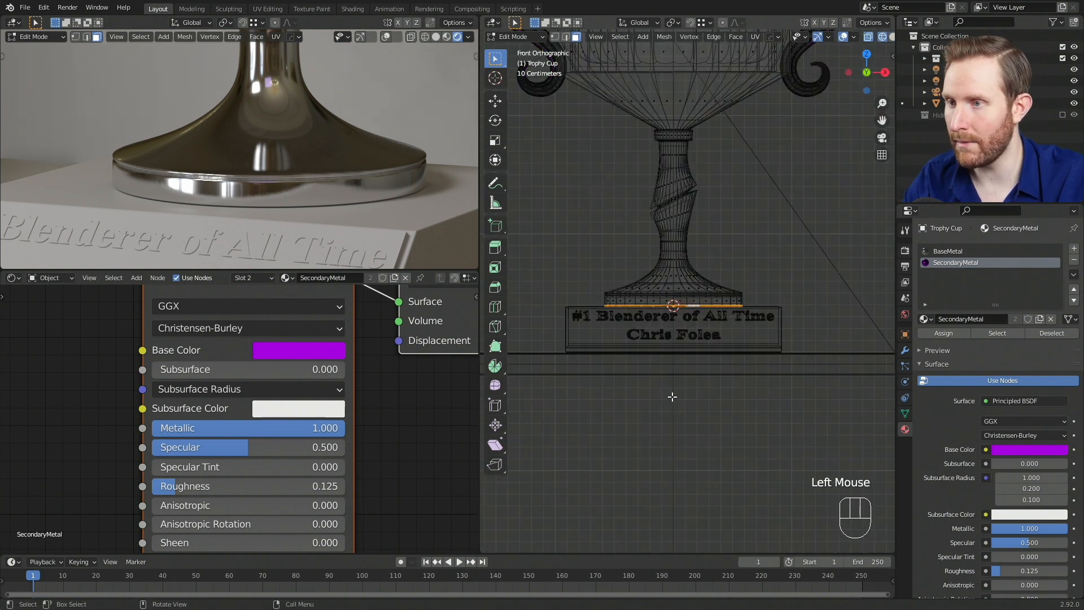
key("ctrl+z")
left_click(518, 390, "shift")
left_click_drag(518, 390, 778, 296, "shift")
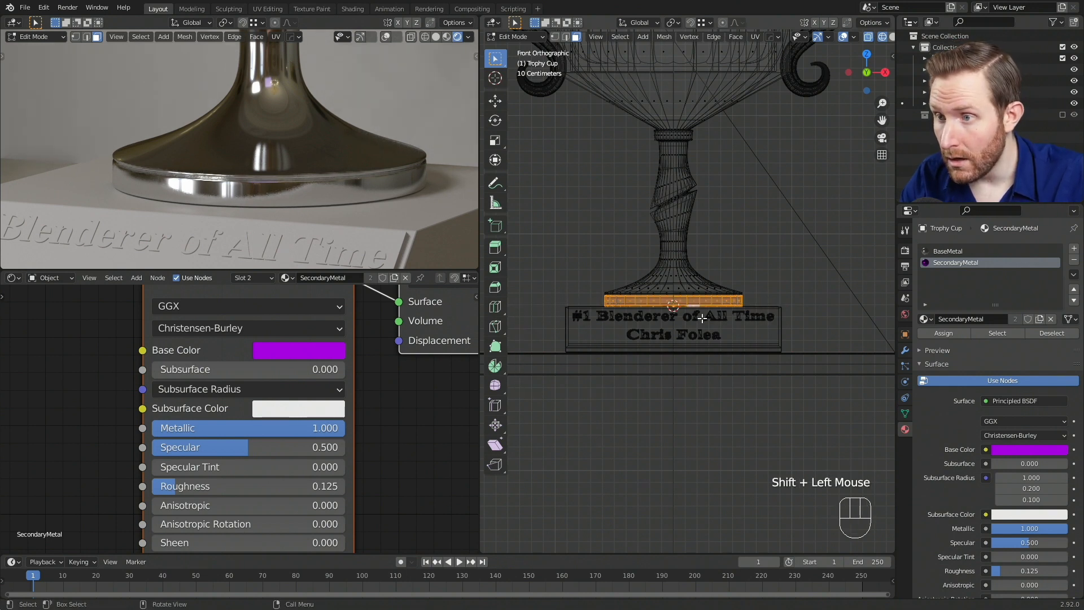
Return to solid shading and assign the SecondaryMetal material to the selected foot faces
middle_click_drag(703, 318, 770, 330, "shift")
scroll(784, 360, "up", 2)
key("z")
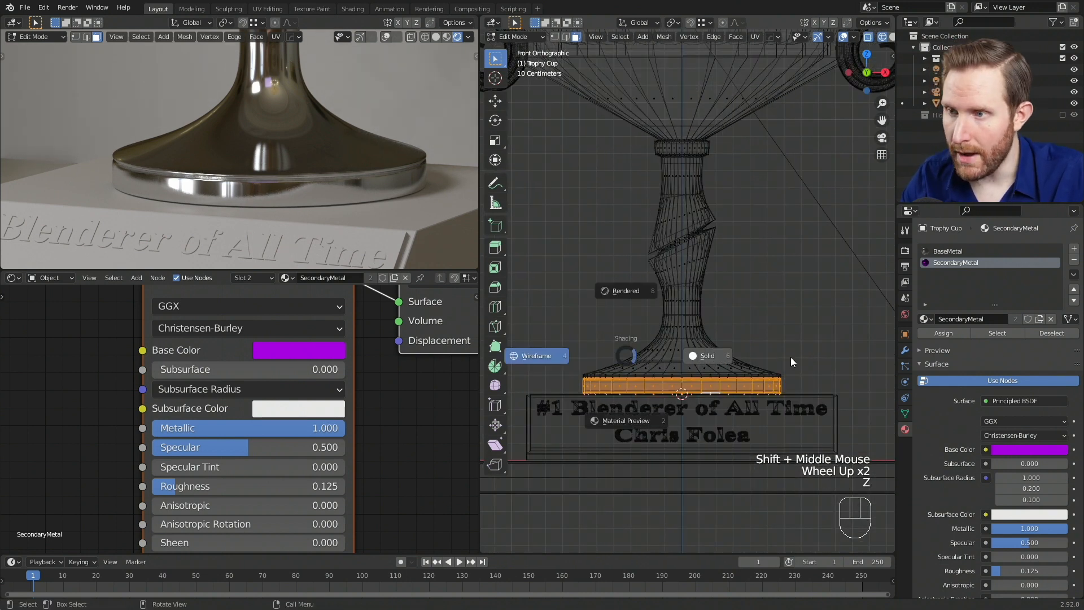
middle_click_drag(790, 357, 939, 320)
left_click(951, 333)
Inspect the foot's purple band up close and the whole trophy in the rendered view
middle_click_drag(237, 170, 237, 116, "shift")
scroll(316, 142, "up", 3)
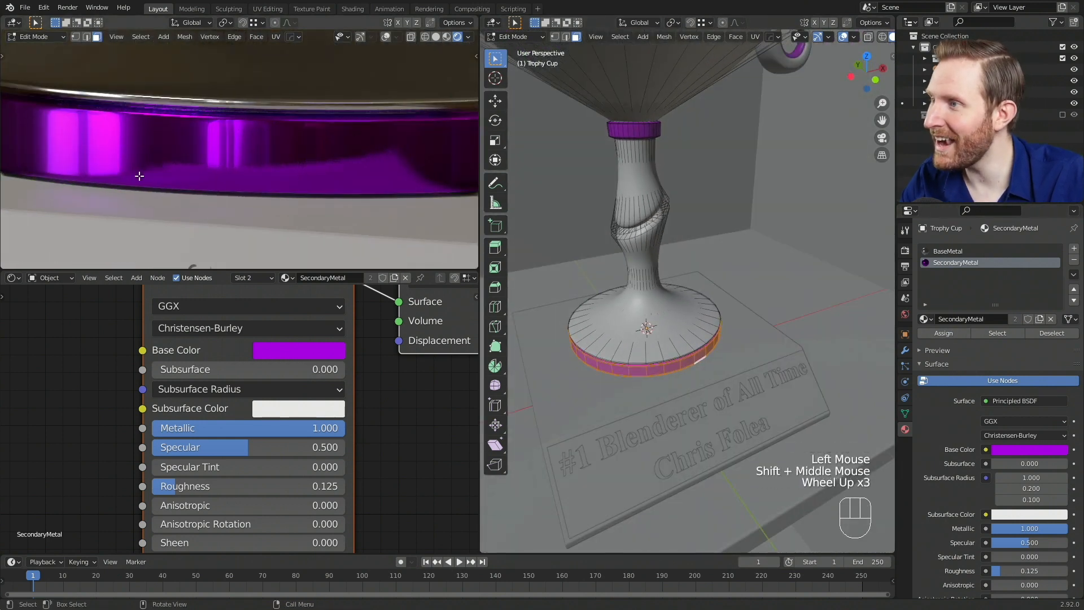
scroll(269, 216, "down", 4)
middle_click_drag(269, 215, 262, 249, "shift")
middle_click_drag(260, 164, 257, 192, "shift")
scroll(252, 201, "up", 1)
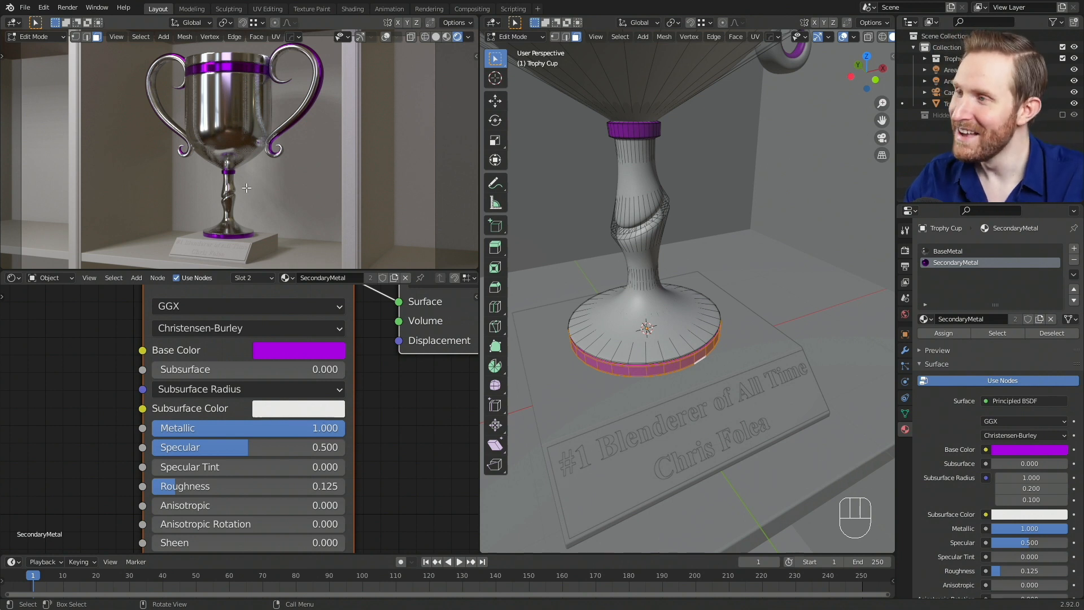
scroll(246, 188, "down", 2)
scroll(263, 131, "up", 2)
middle_click_drag(263, 131, 255, 185, "shift")
scroll(255, 185, "up", 2)
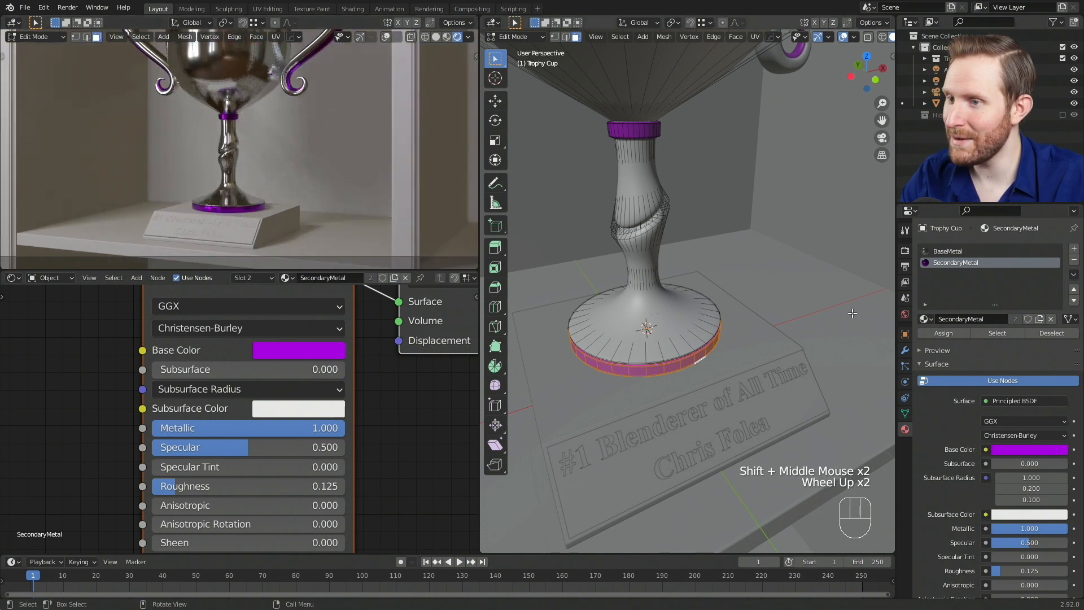
Leave Edit Mode, select the Trophy Nameplate Text and give it the BaseMetal material
key("Tab")
middle_click_drag(729, 334, 705, 309, "shift")
scroll(699, 244, "down", 2)
scroll(706, 308, "up", 1)
scroll(668, 266, "up", 1)
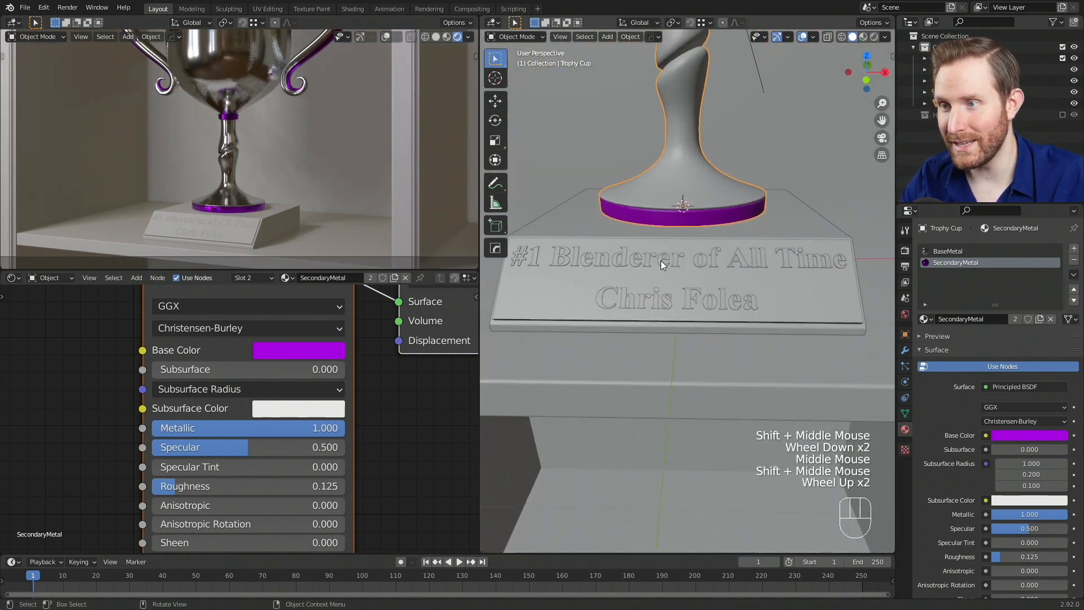
left_click(660, 260)
left_click(927, 296)
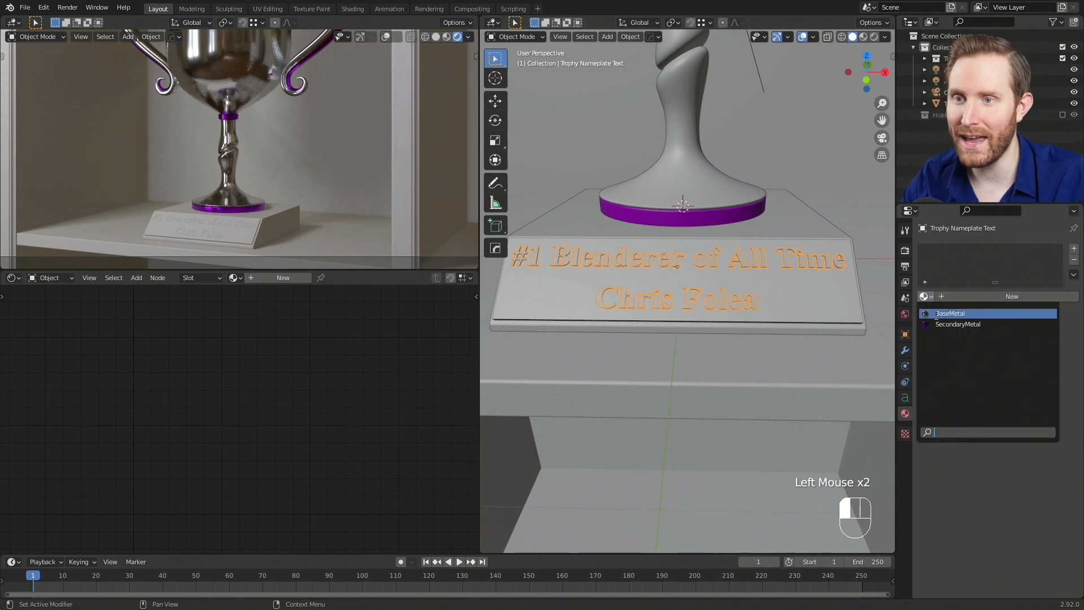
left_click(950, 313)
Make the nameplate text's material a single-user copy named TextMetal and set its roughness to 0.420
scroll(243, 191, "up", 1)
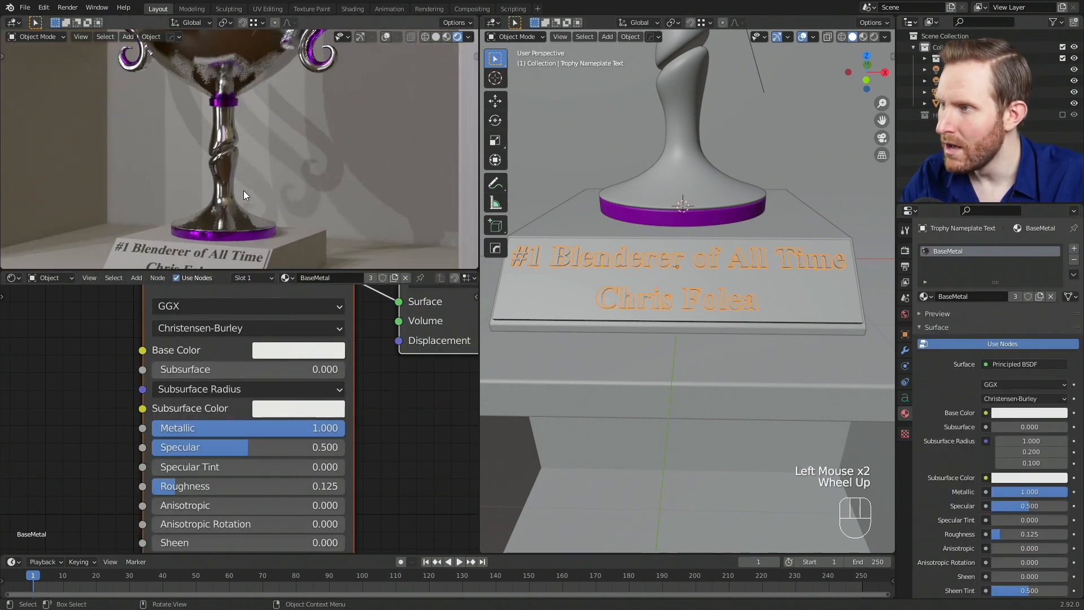
middle_click_drag(243, 191, 290, 138, "shift")
scroll(290, 138, "up", 3)
middle_click_drag(172, 189, 253, 144, "shift")
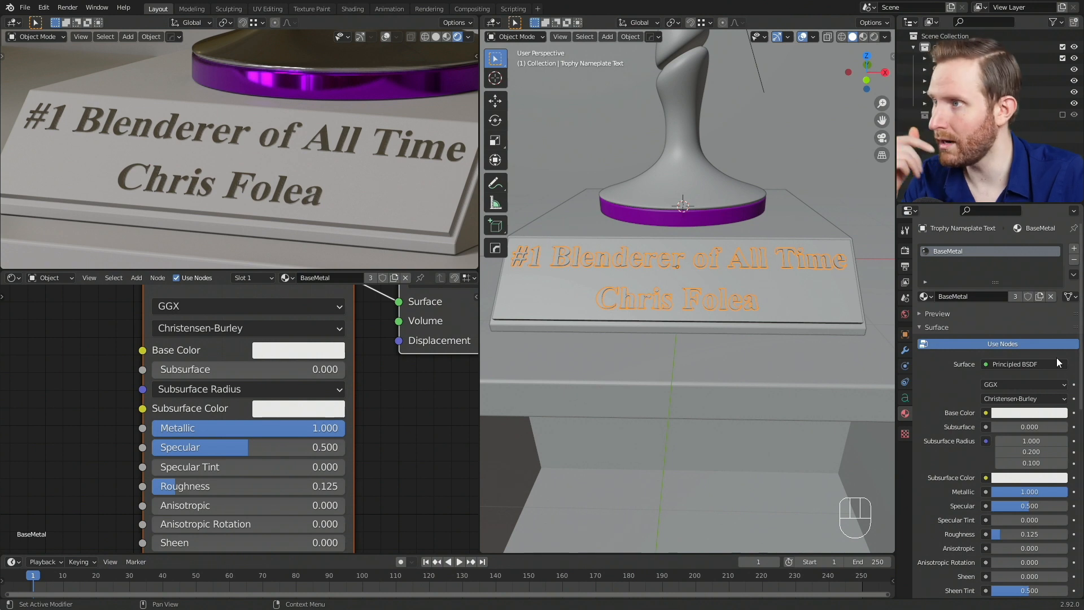
left_click(1014, 296)
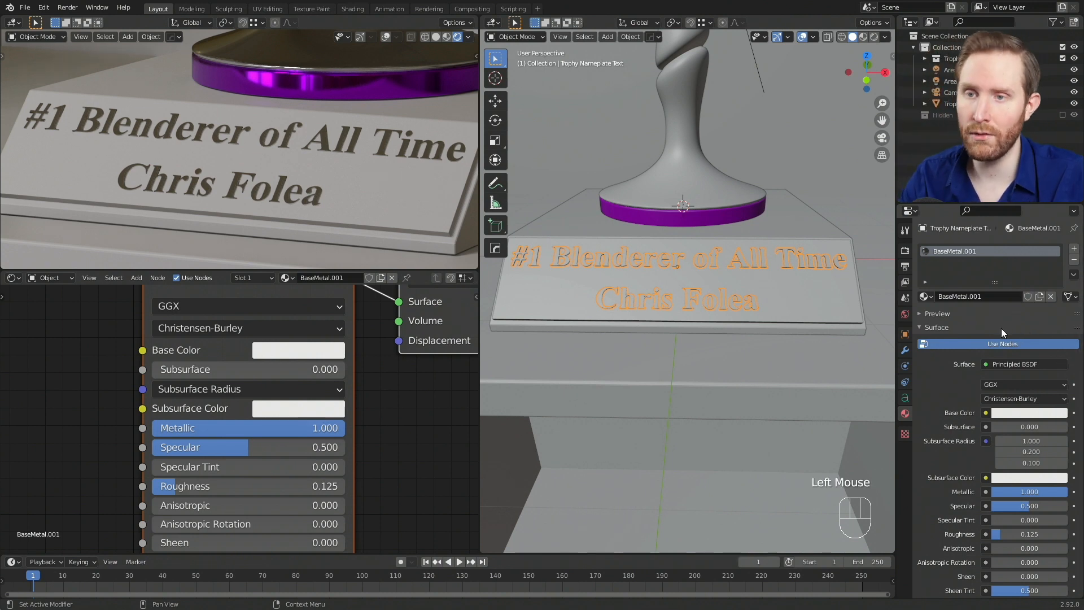
left_click(983, 297)
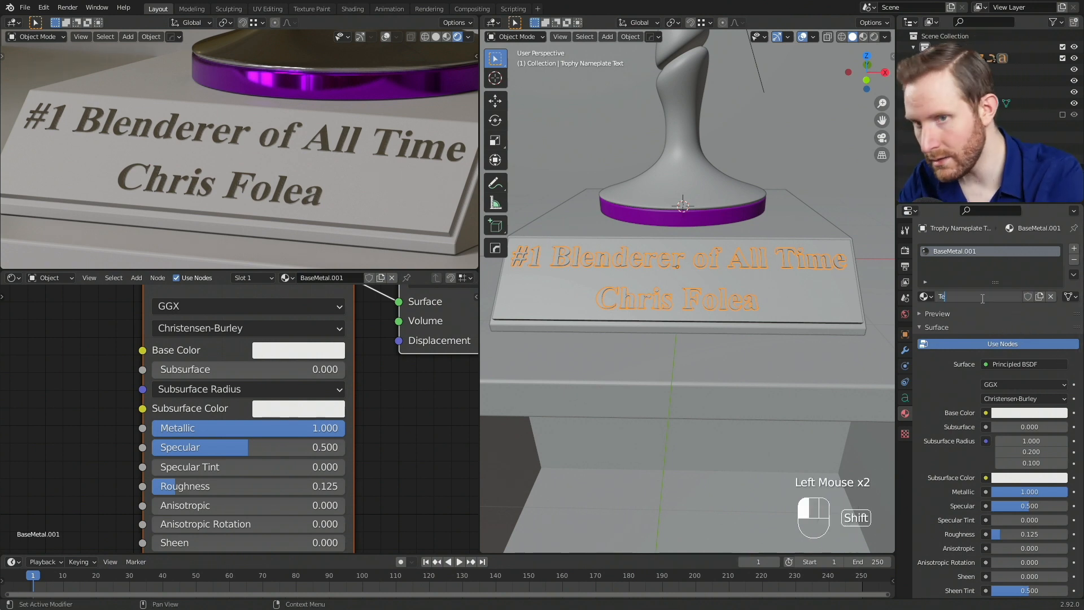
key("ctrl+a")
type("TextMetal")
key("Return")
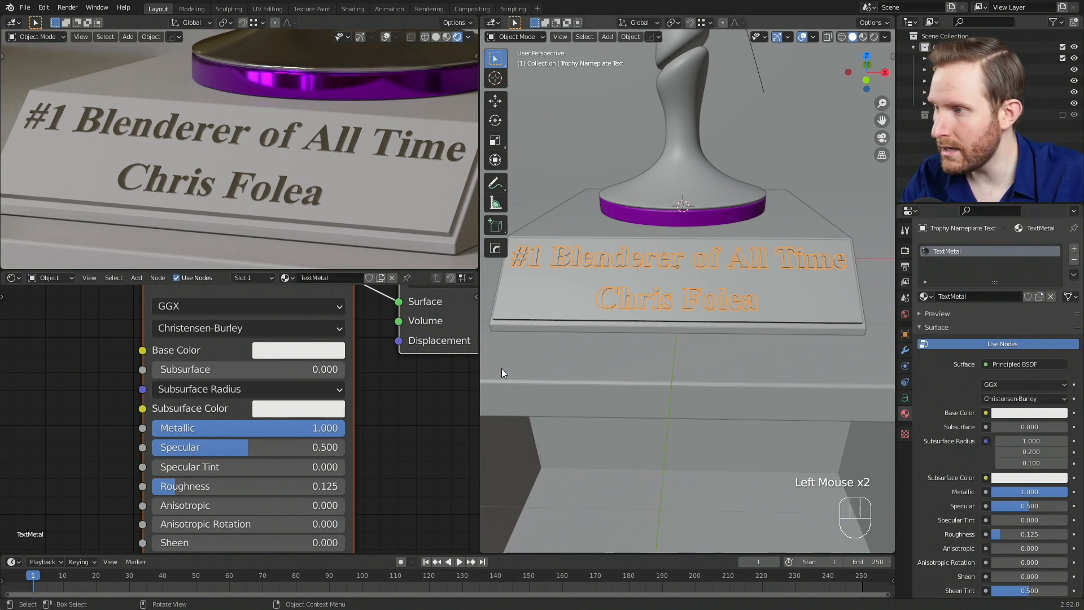
left_click_drag(214, 486, 279, 486)
left_click_drag(228, 486, 232, 486)
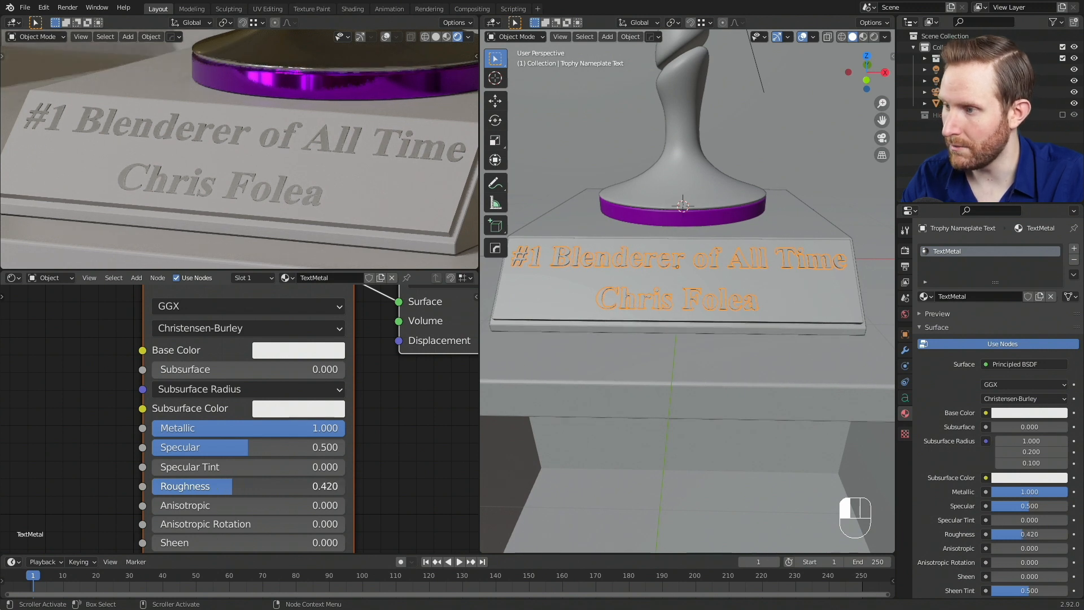
Select the Trophy Nameplate behind the text and give it the SecondaryMetal material
scroll(285, 150, "down", 2)
middle_click_drag(284, 151, 286, 215, "shift")
scroll(285, 215, "up", 1)
left_click(281, 197)
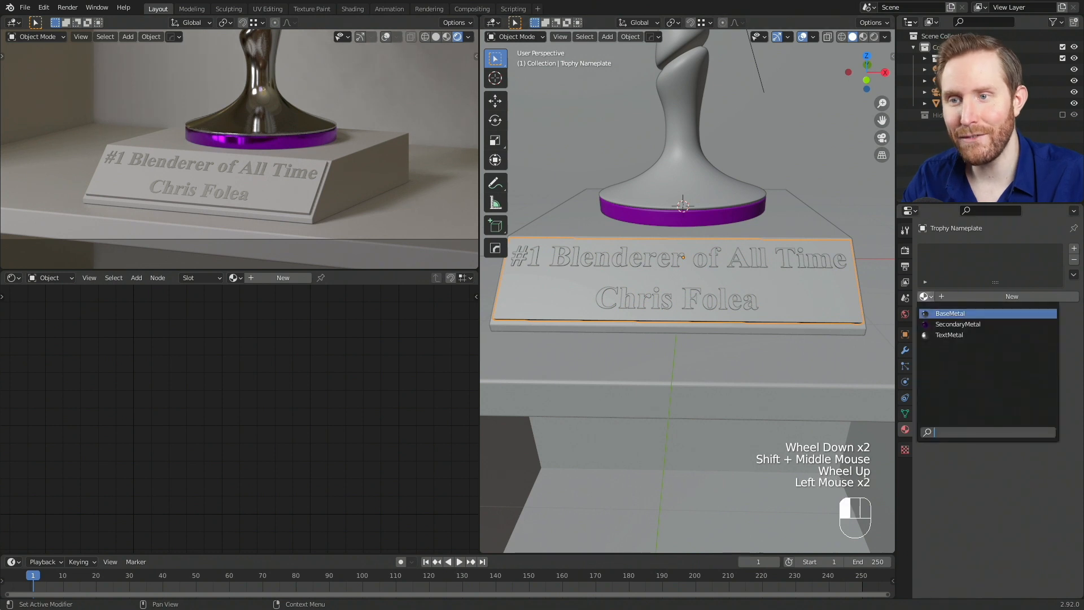
left_click(927, 296)
left_click(955, 326)
Examine the nameplate and its text up close and from the camera in the rendered view
scroll(210, 77, "up", 2)
middle_click_drag(246, 101, 337, 173, "shift")
scroll(255, 148, "up", 2)
scroll(255, 148, "down", 2)
scroll(338, 172, "up", 1)
key("KP_0")
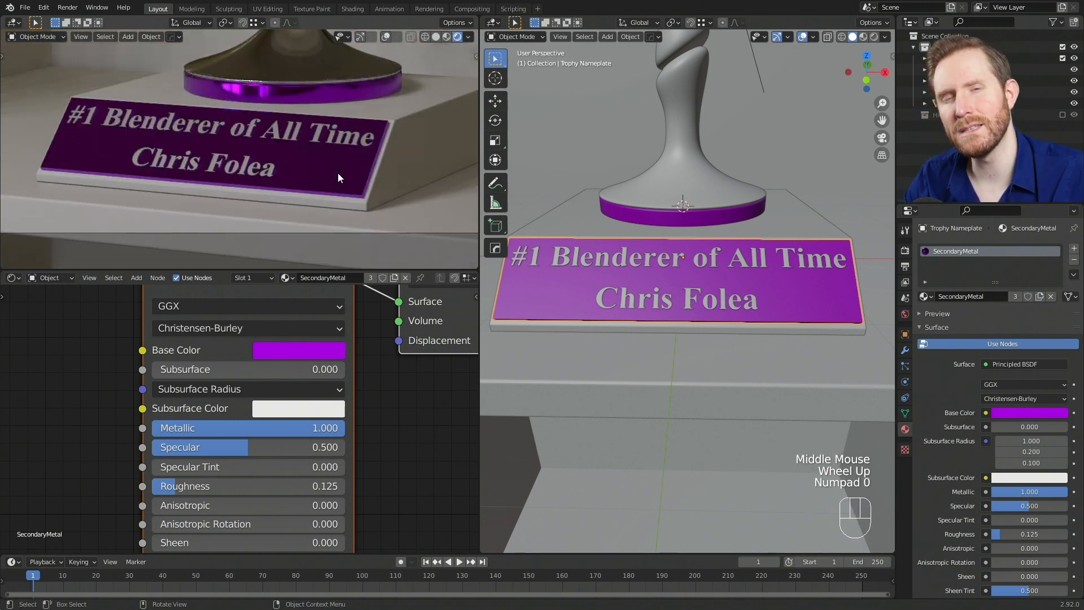
scroll(338, 156, "up", 2)
scroll(367, 161, "down", 2)
scroll(307, 168, "up", 2)
middle_click_drag(367, 162, 204, 131, "shift")
scroll(323, 176, "down", 2)
middle_click_drag(297, 154, 277, 172, "shift")
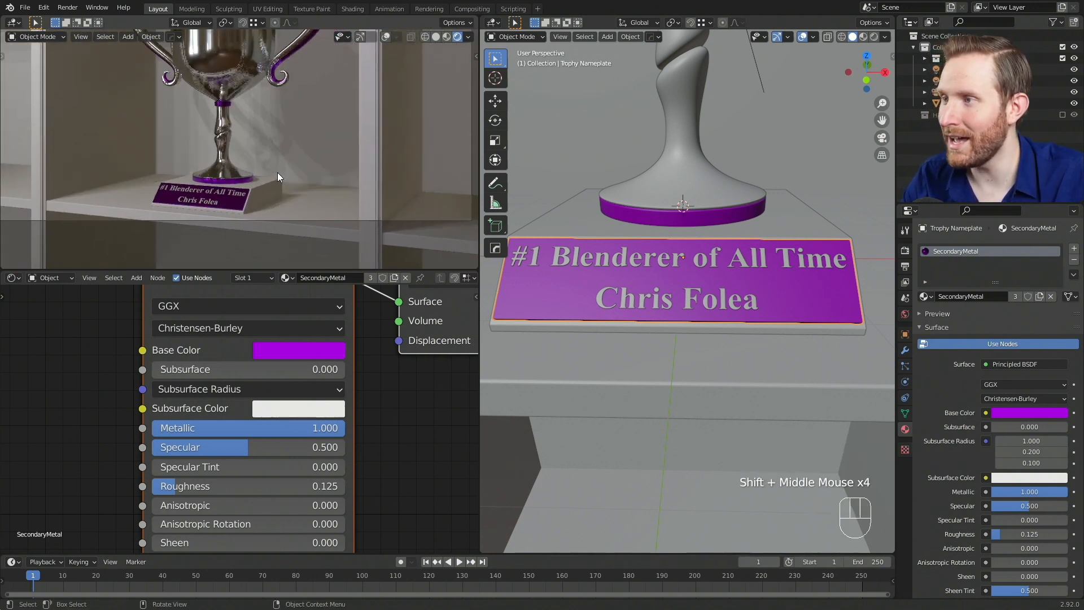
scroll(278, 187, "up", 2)
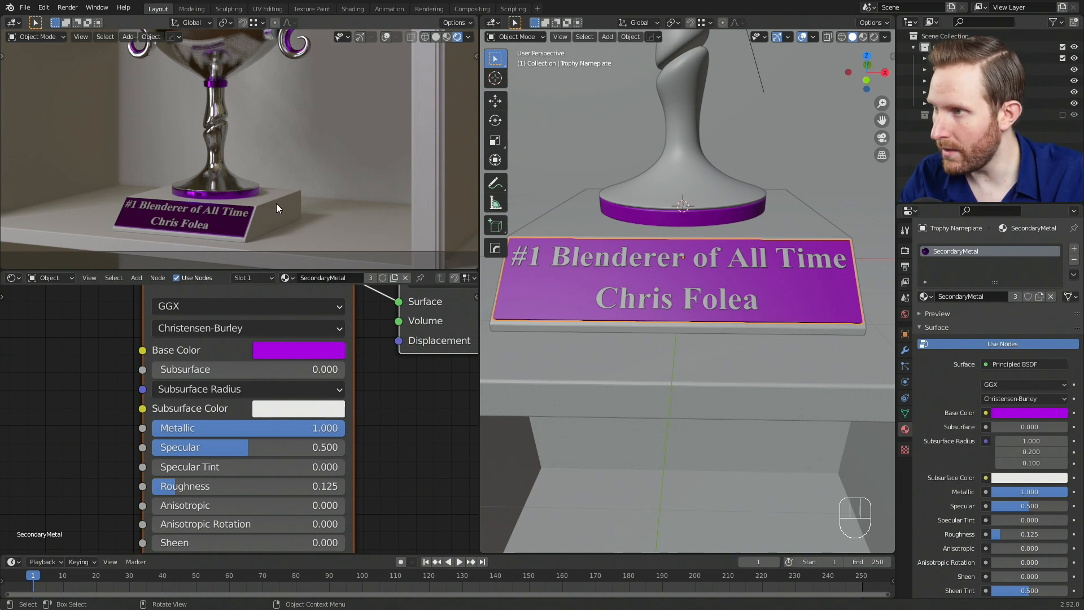
Select the Trophy Base, create a new material on it and set its base color to black
left_click(276, 204)
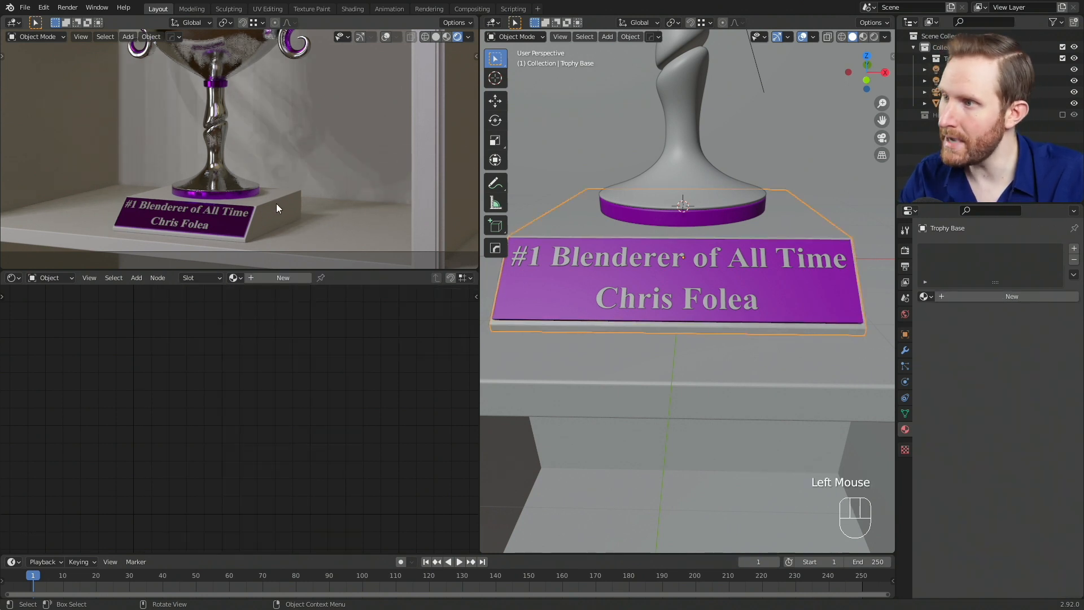
left_click(978, 297)
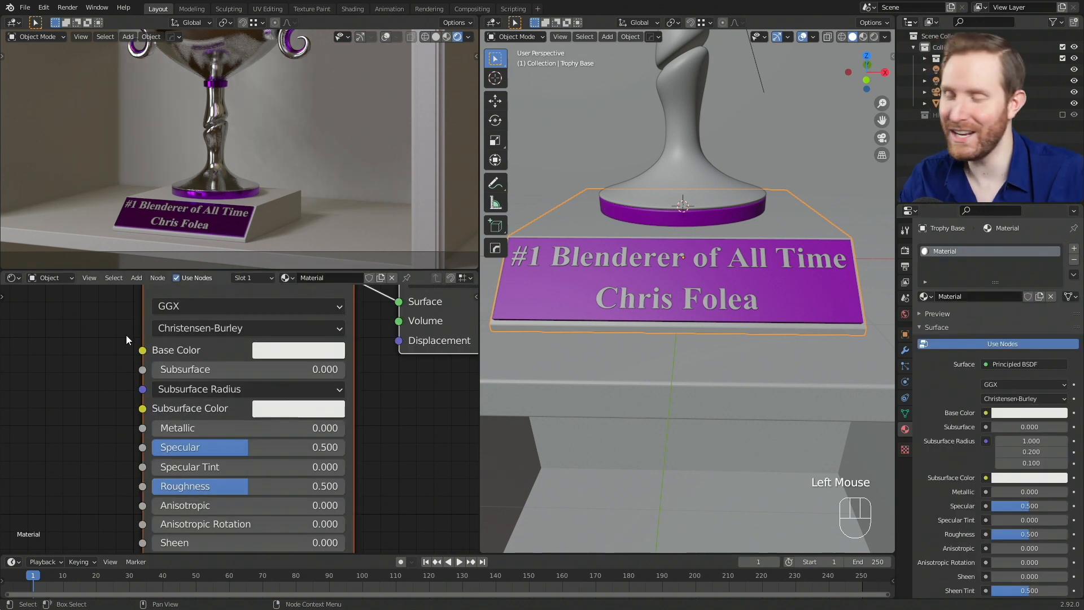
scroll(150, 389, "up", 1)
middle_click_drag(105, 330, 124, 387)
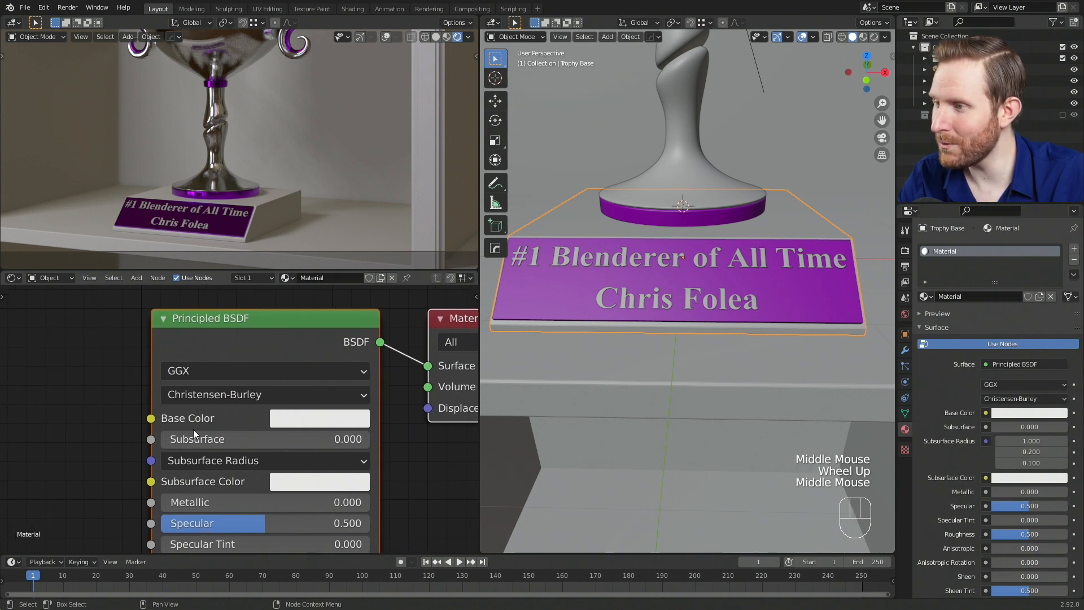
left_click(327, 422)
left_click_drag(440, 221, 436, 270)
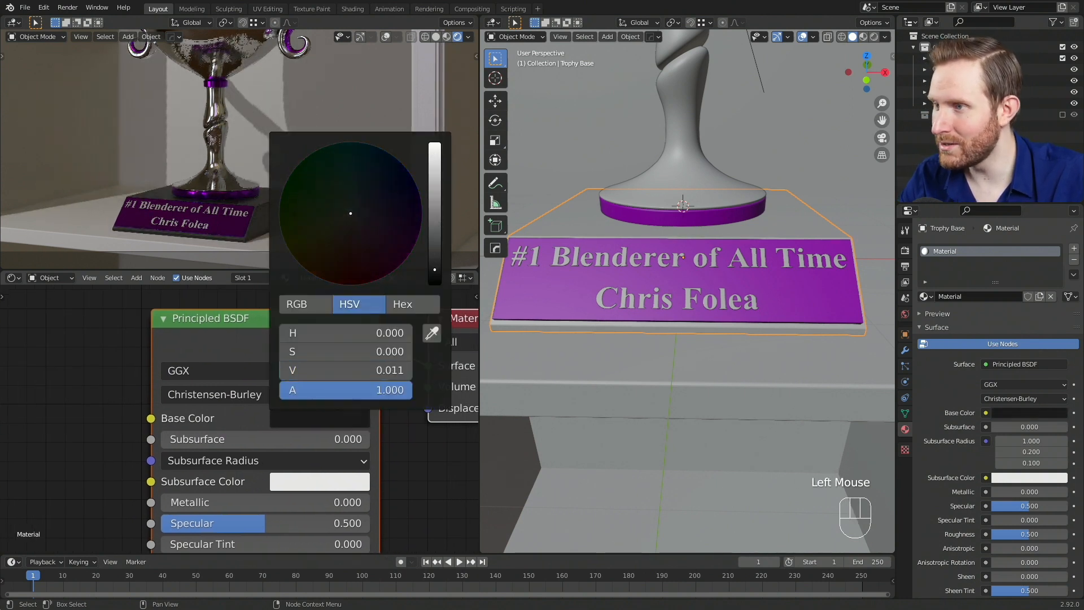
Set the roughness of the trophy base's black material to 0.645
middle_click_drag(254, 169, 280, 194, "shift")
scroll(284, 138, "up", 3)
scroll(280, 194, "up", 3)
middle_click_drag(184, 506, 187, 391)
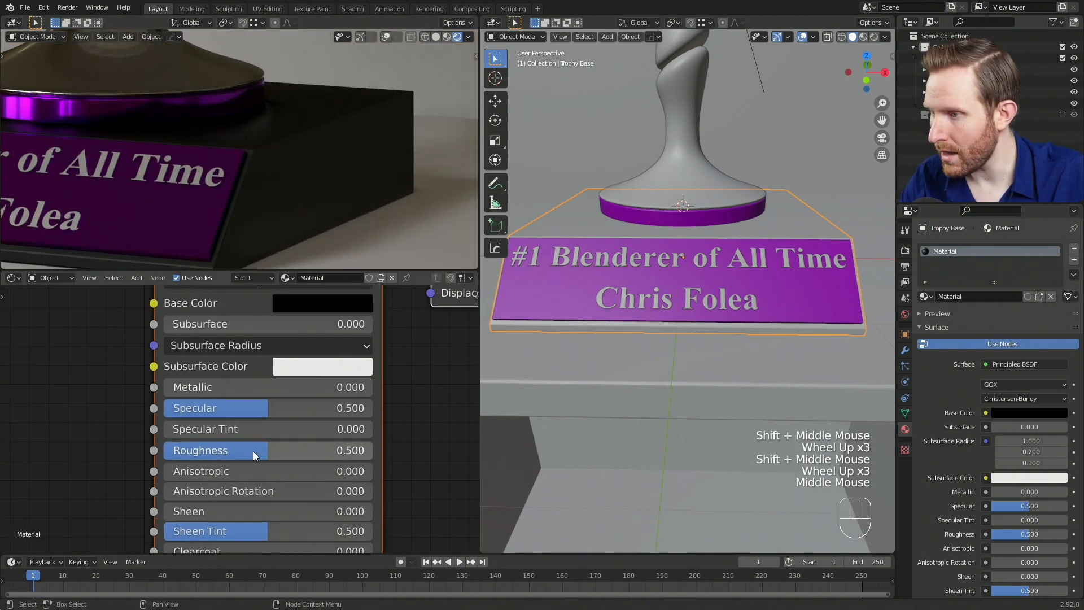
left_click_drag(260, 455, 289, 455)
Examine the black trophy base from several angles and from the camera in the rendered view
scroll(337, 171, "down", 2)
middle_click_drag(337, 171, 271, 130)
scroll(317, 205, "up", 1)
scroll(320, 225, "up", 1, "shift")
scroll(320, 226, "down", 1, "shift")
scroll(280, 76, "up", 2)
middle_click_drag(271, 130, 294, 189, "shift")
mouse_move(295, 189)
middle_mouse_down()
mouse_move(260, 143)
mouse_move(278, 205)
mouse_move(441, 138)
mouse_move(374, 165)
mouse_move(337, 161)
mouse_move(341, 145)
mouse_move(305, 126)
mouse_move(281, 201)
middle_mouse_up()
scroll(282, 202, "up", 2)
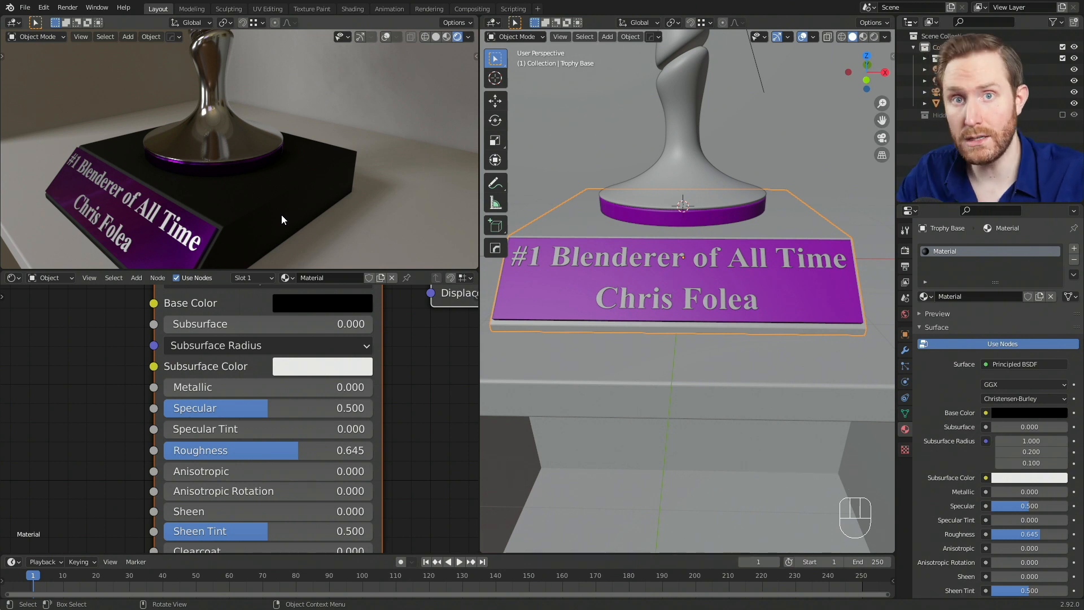
scroll(195, 161, "down", 2)
key("KP_0")
scroll(195, 164, "down", 2)
middle_click_drag(199, 164, 231, 156, "shift")
scroll(231, 156, "up", 2)
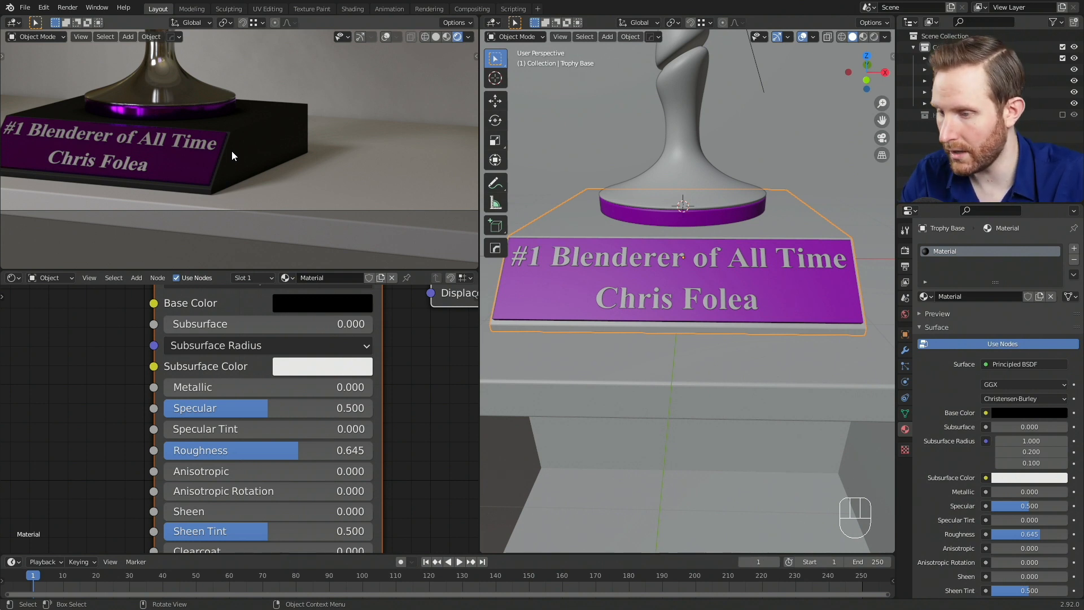
Add a Noise Texture node to the trophy base's material and connect its Fac output to the Principled BSDF's Roughness
scroll(228, 125, "down", 2)
scroll(305, 128, "up", 2)
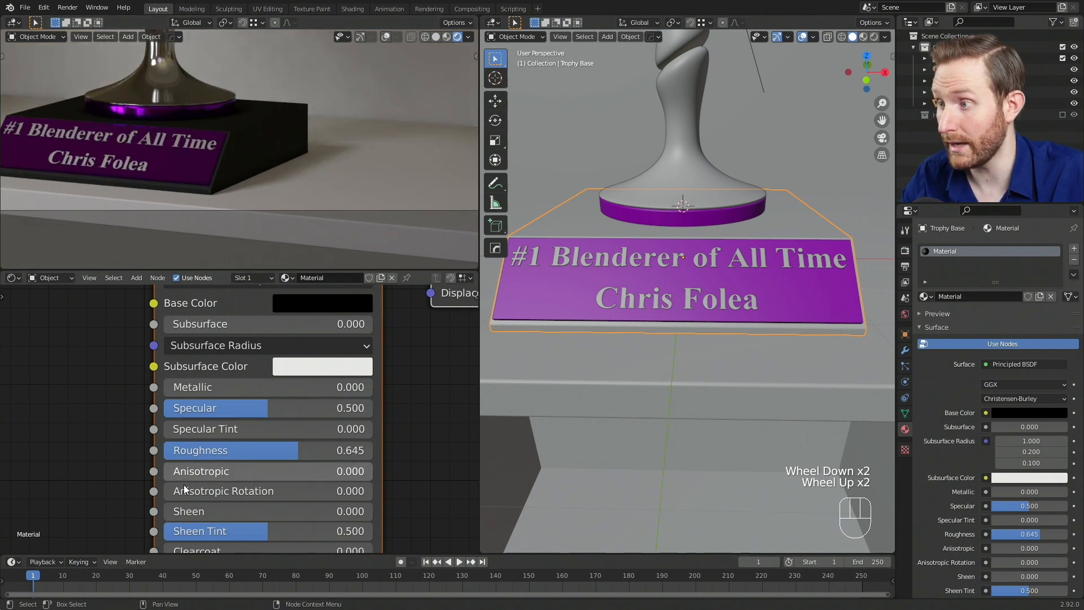
middle_click_drag(112, 437, 282, 388)
scroll(249, 398, "down", 2)
scroll(282, 388, "up", 1)
key("shift+a")
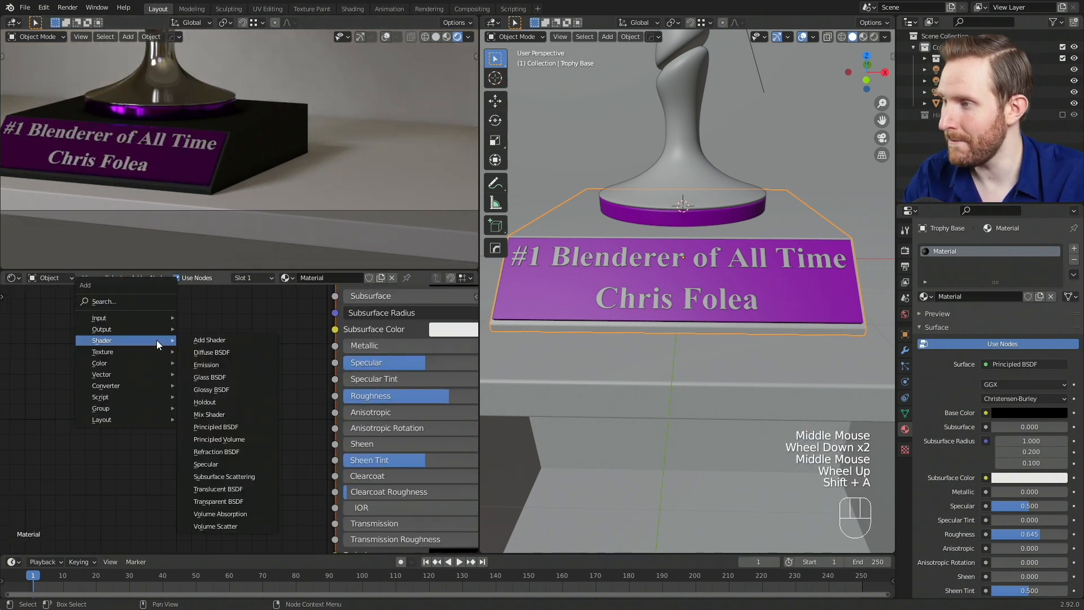
mouse_move(122, 354)
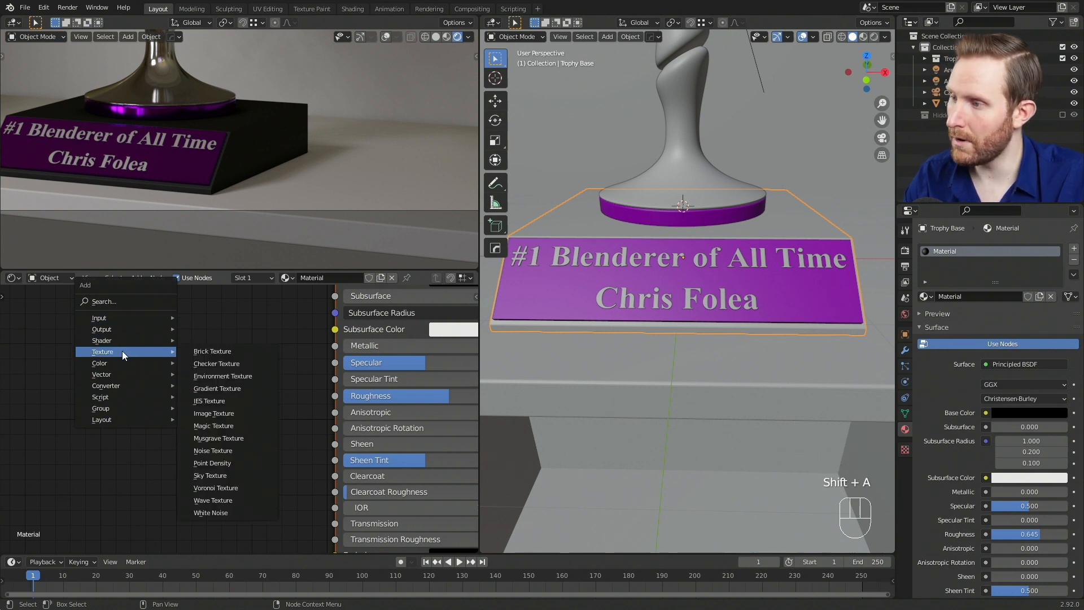
left_click(230, 451)
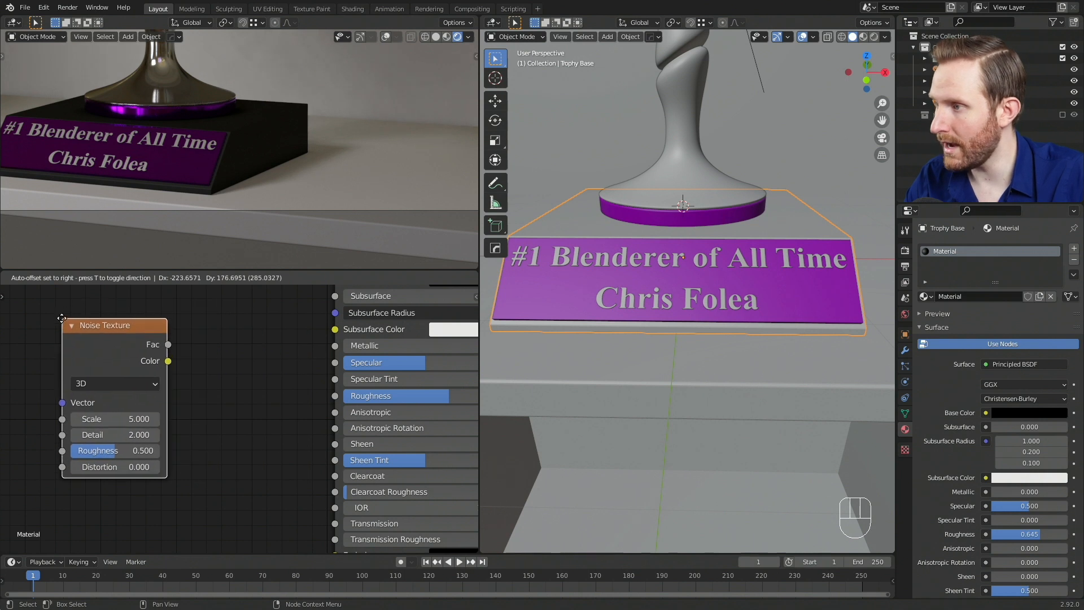
left_click(66, 298)
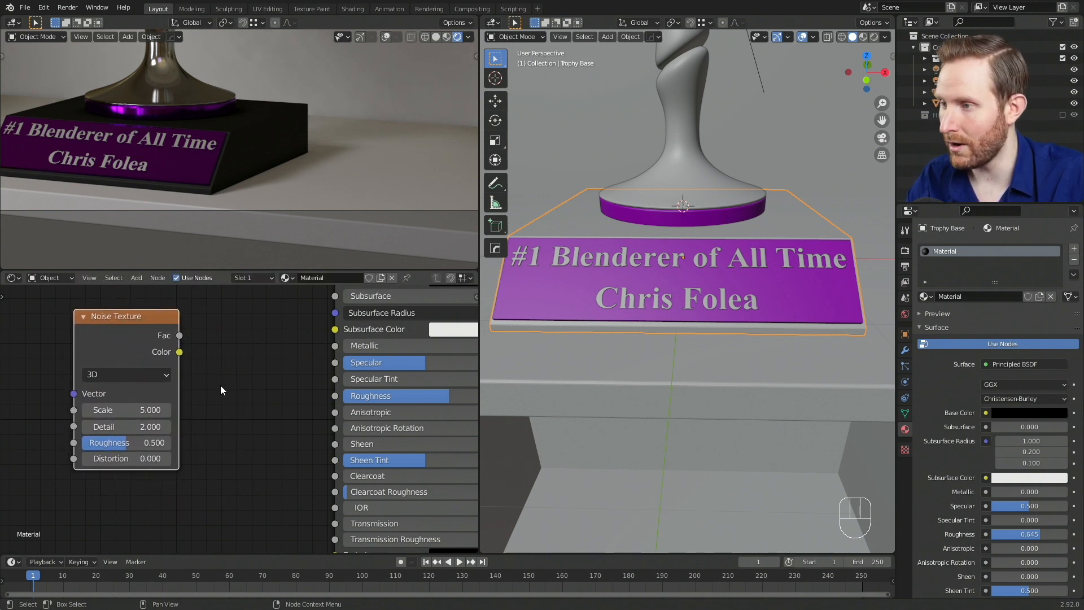
left_click_drag(211, 354, 335, 397)
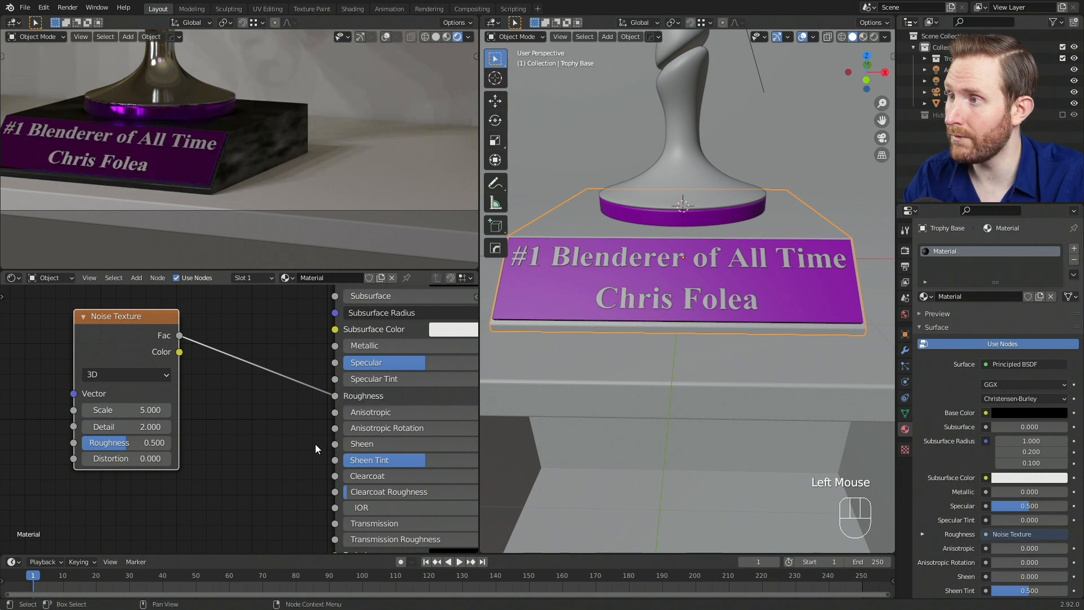
Examine the noise-driven roughness on the trophy base up close in the rendered view
scroll(272, 105, "up", 3)
middle_click_drag(272, 105, 229, 134)
scroll(292, 158, "up", 1)
scroll(293, 163, "up", 1, "shift")
scroll(262, 131, "up", 2)
scroll(270, 178, "up", 2)
scroll(269, 177, "up", 1)
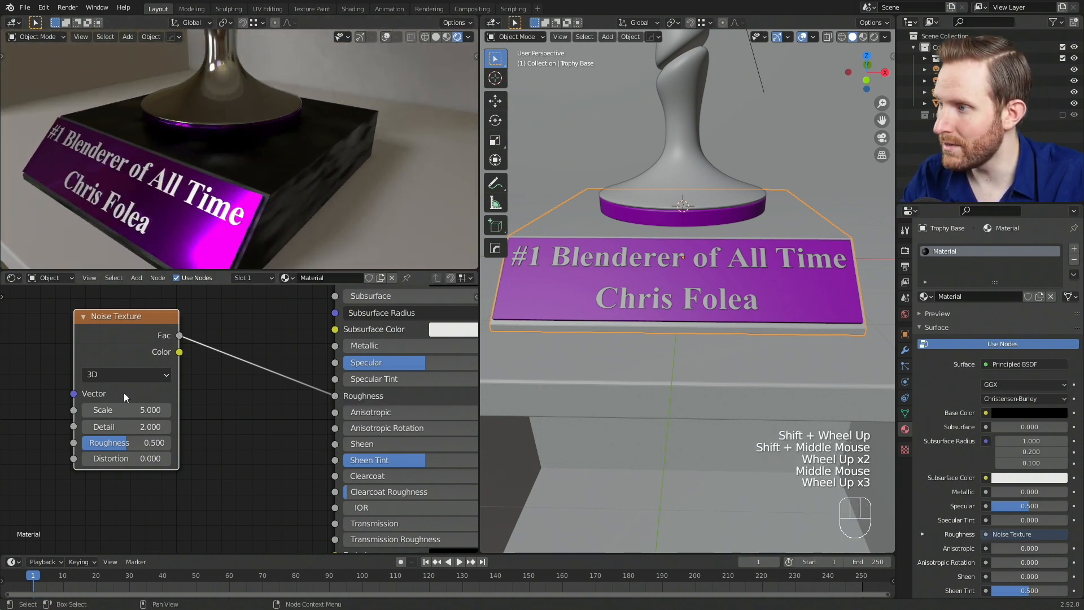
Preview the noise pattern by temporarily connecting Fac to Base Color, inspect the base, and remove that link
middle_click_drag(123, 392, 73, 458)
scroll(72, 459, "down", 1)
left_click_drag(147, 423, 281, 375)
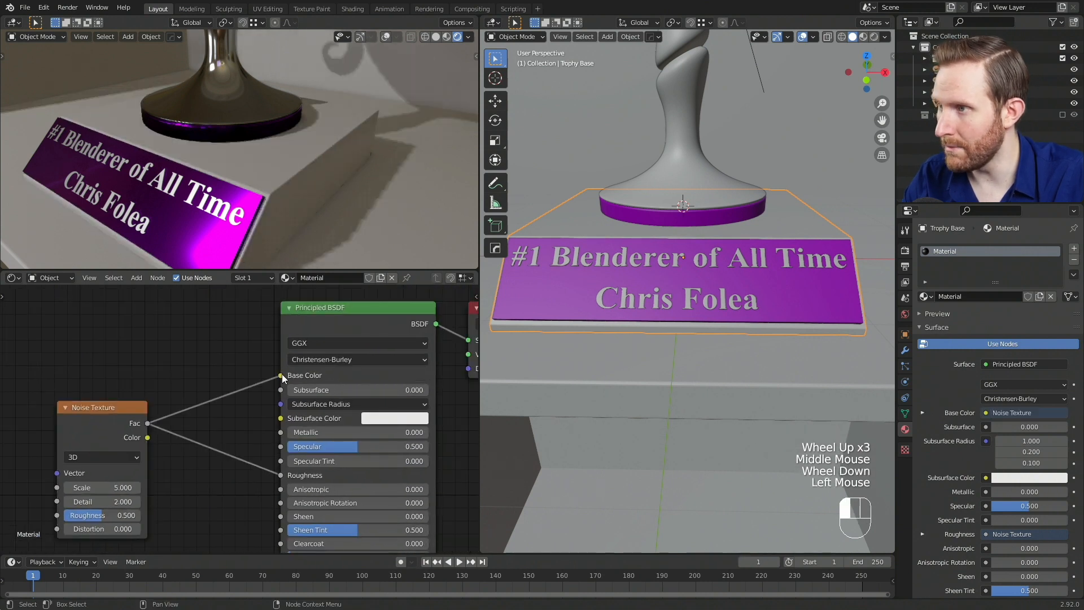
middle_click_drag(282, 185, 311, 226)
scroll(310, 226, "up", 2)
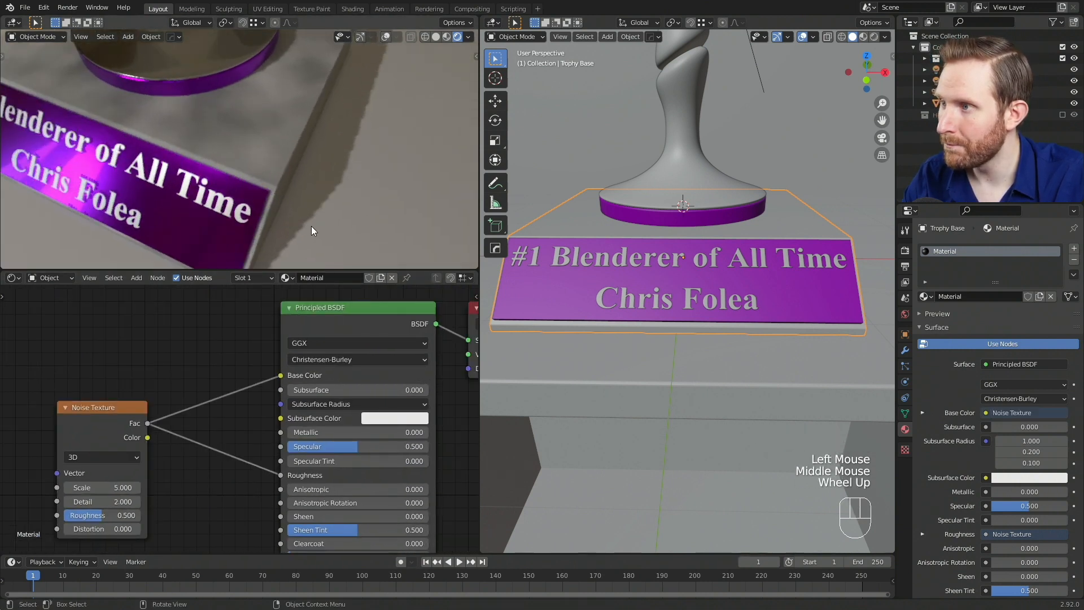
scroll(228, 141, "down", 1)
middle_click_drag(228, 142, 289, 154)
scroll(289, 153, "down", 1)
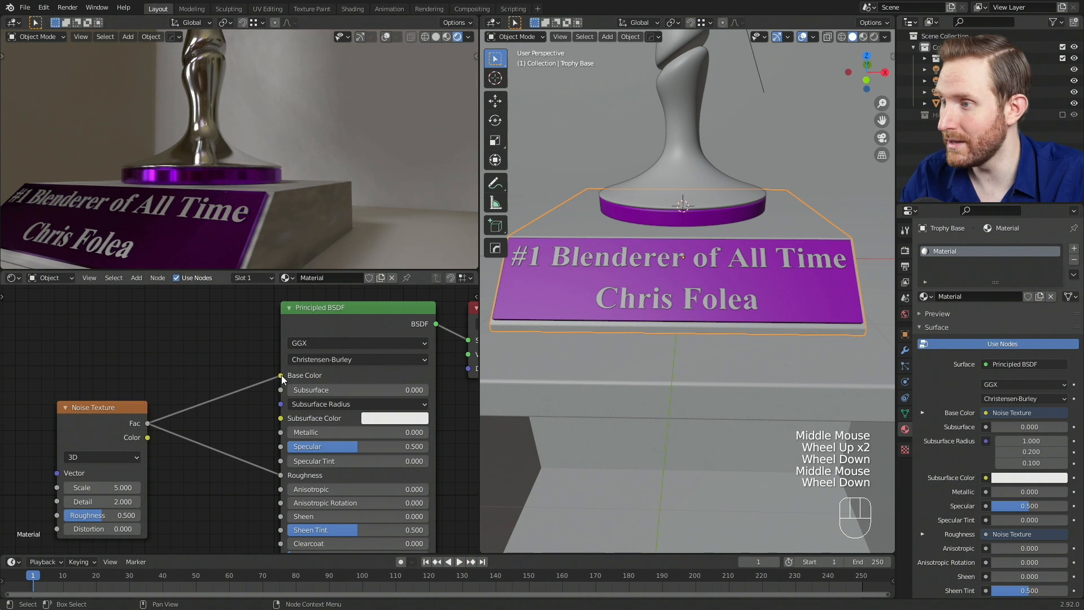
left_click_drag(282, 375, 257, 332)
Examine the uneven reflections on the black base from other angles in the rendered view
middle_click_drag(262, 184, 260, 217)
scroll(258, 184, "down", 2)
middle_click_drag(107, 415, 214, 370)
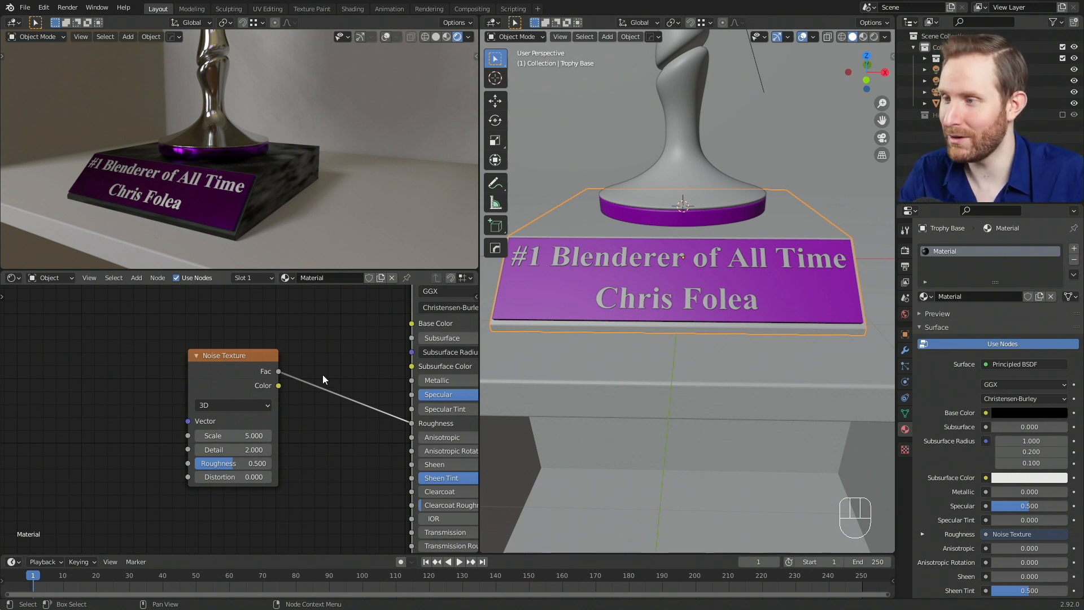
scroll(305, 378, "down", 2)
scroll(303, 385, "up", 2)
middle_click_drag(302, 385, 342, 436)
middle_click_drag(303, 115, 273, 226)
scroll(240, 168, "up", 3)
scroll(271, 150, "down", 2)
Add a Texture Coordinate node and connect its Object output to the Noise Texture's Vector input
middle_click_drag(156, 420, 215, 372)
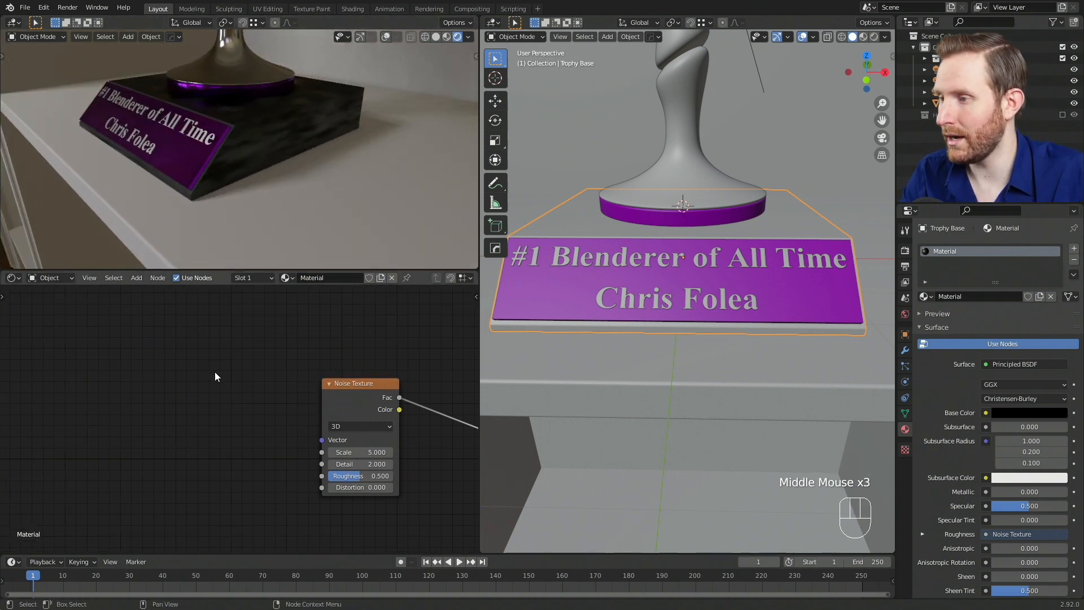
key("shift+a")
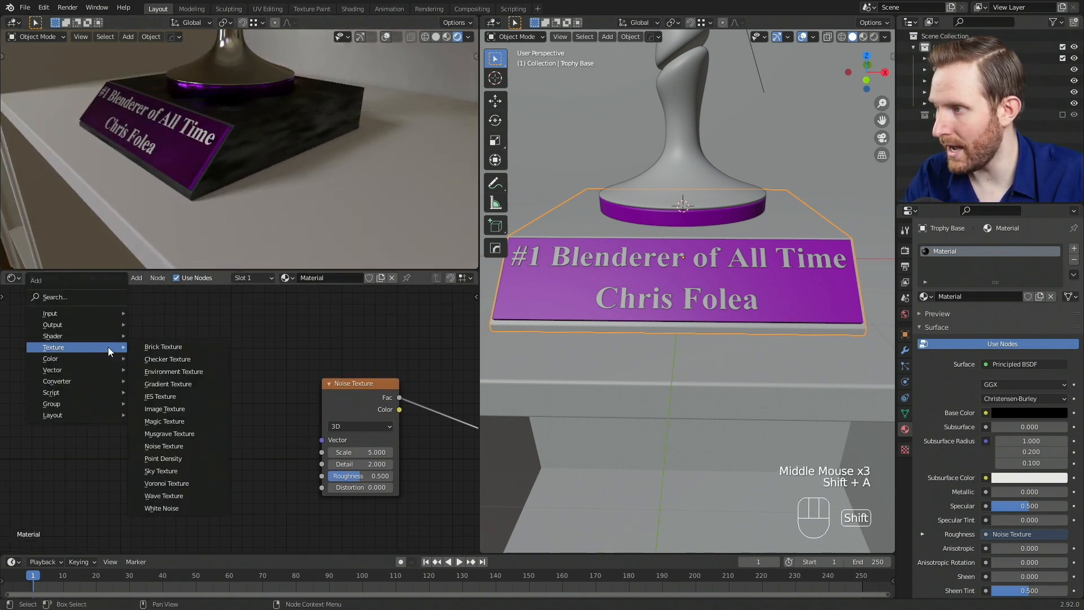
mouse_move(81, 314)
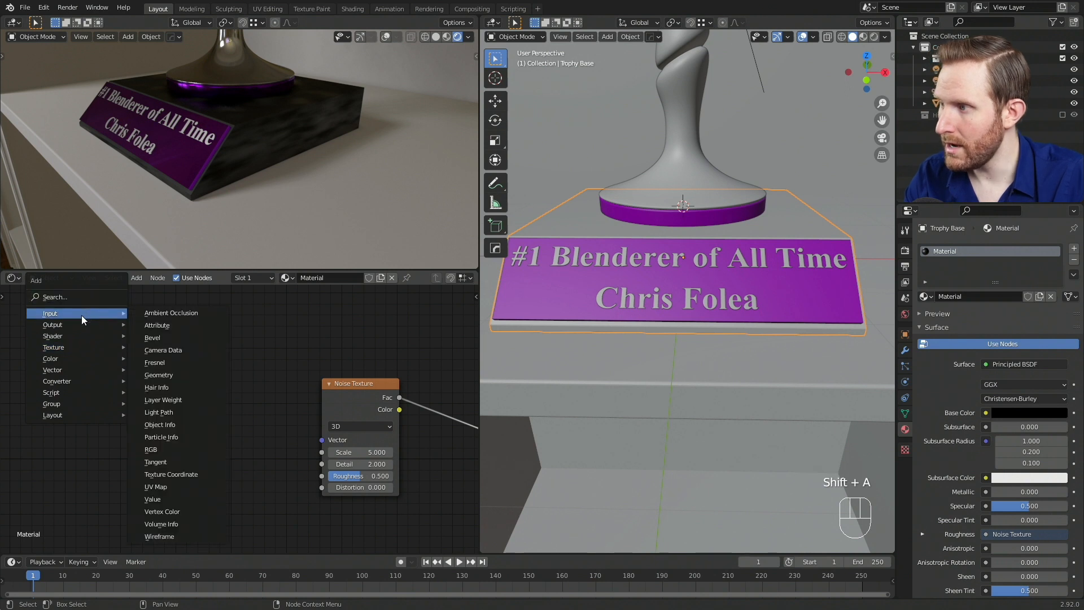
left_click(164, 476)
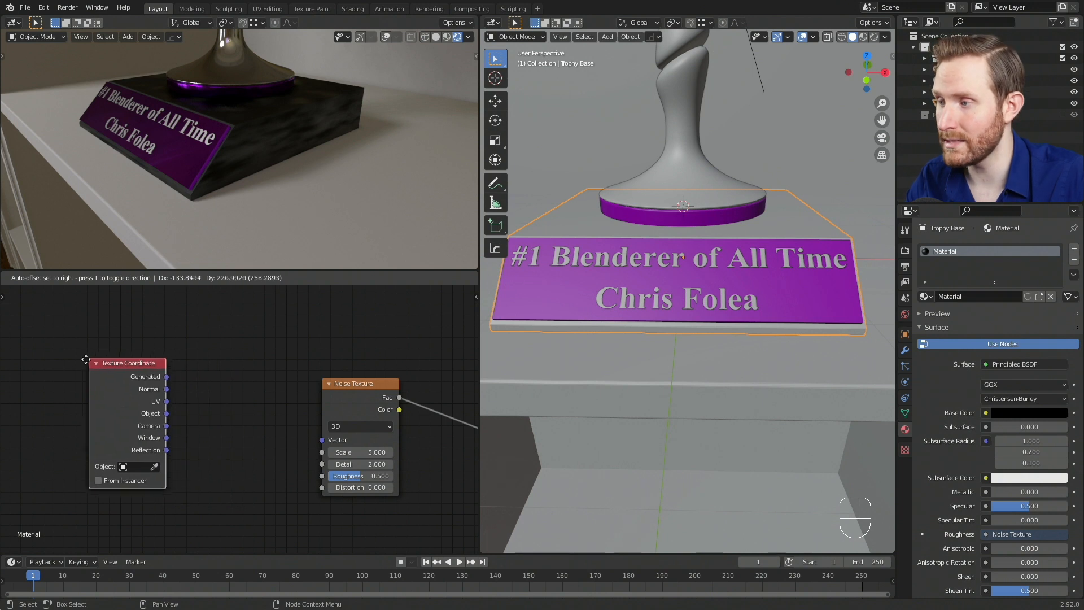
left_click(67, 373)
middle_click_drag(171, 400, 176, 368)
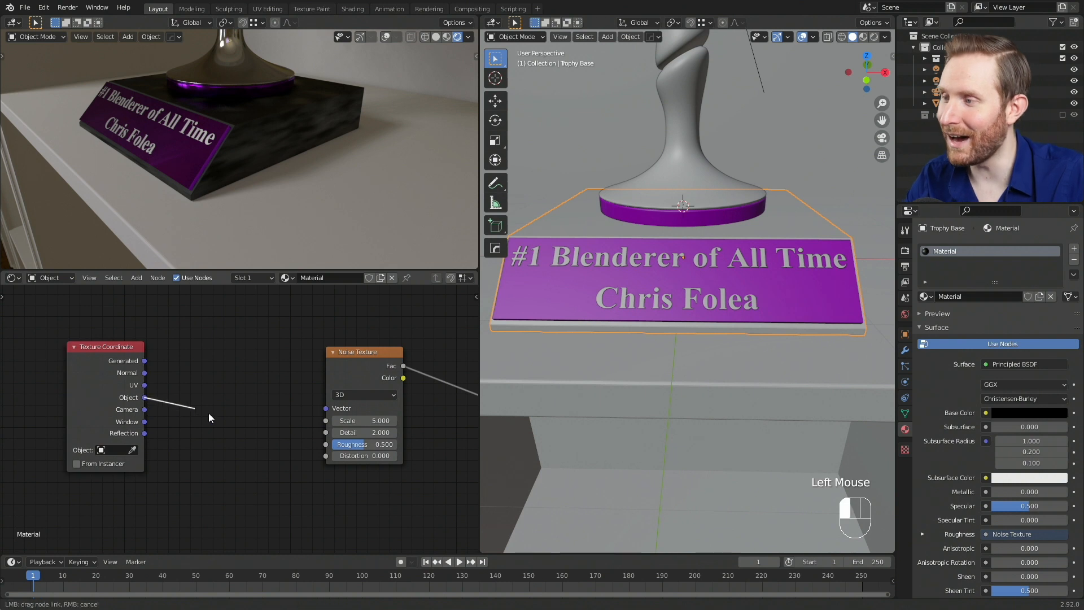
left_click_drag(331, 408, 330, 408)
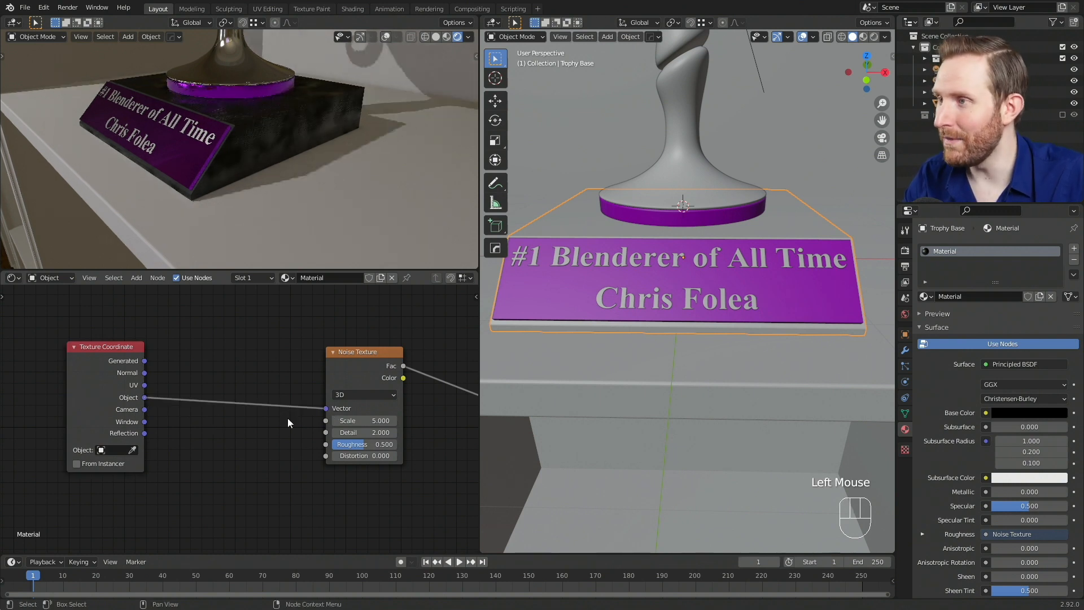
Try moving the trophy base's whole mesh in Edit Mode to check the object-mapped noise, and cancel the move
middle_click_drag(310, 161, 296, 117)
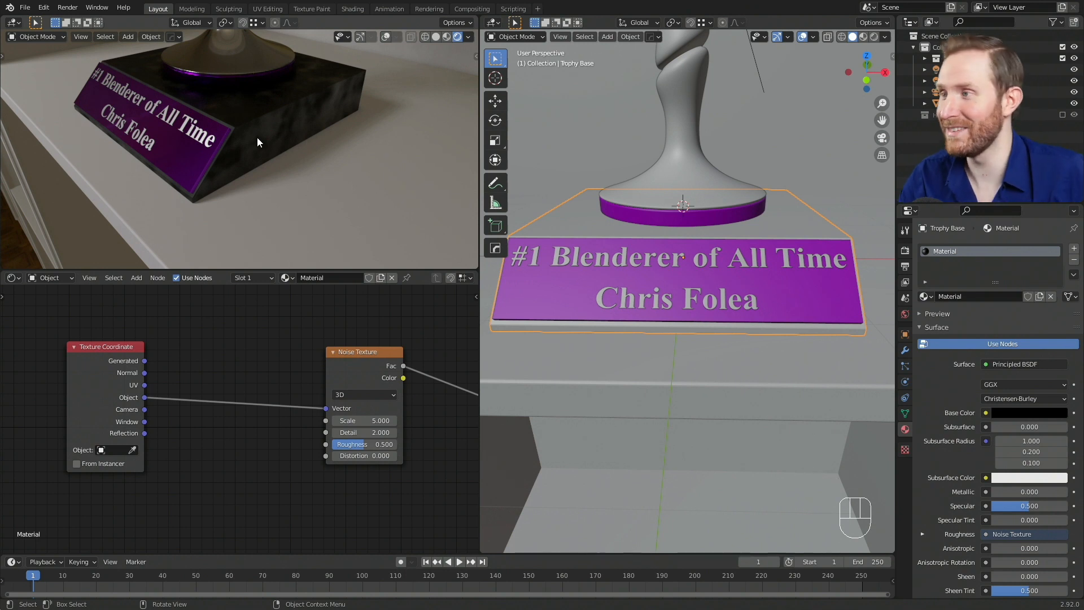
key("Tab")
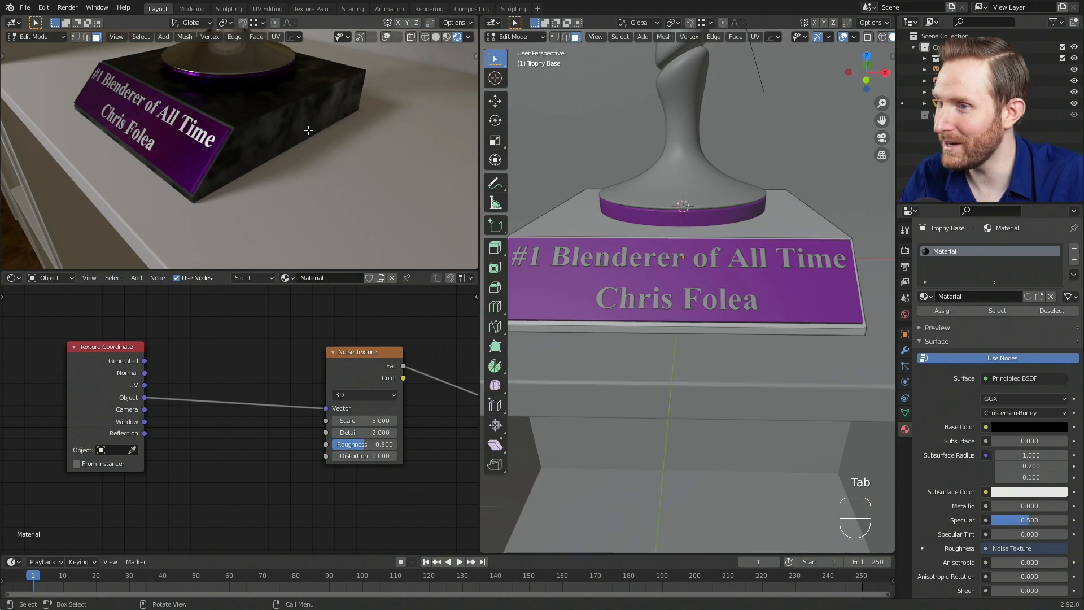
key("a")
key("g")
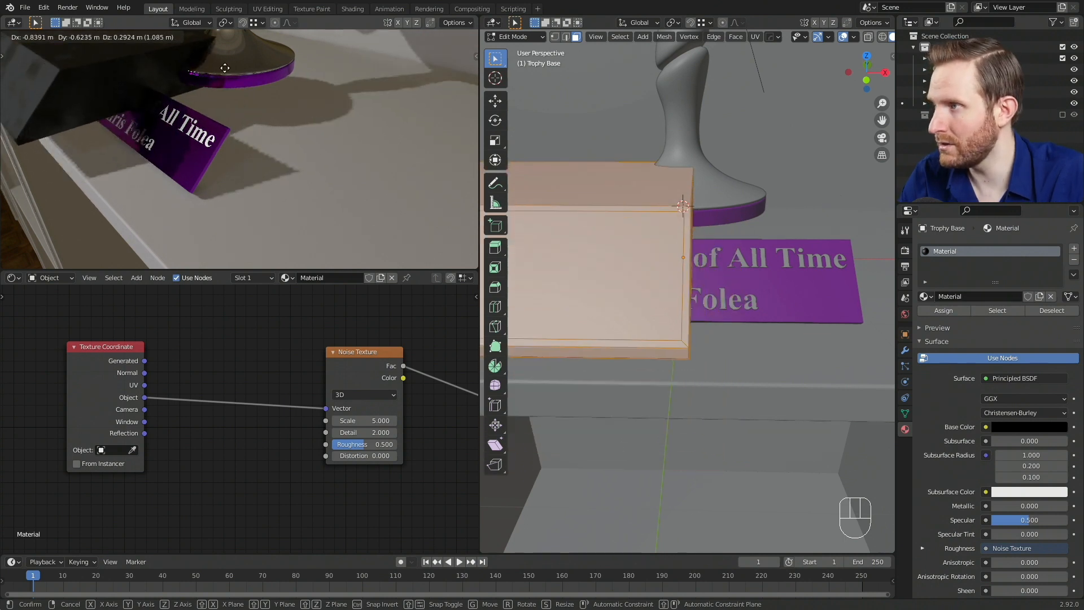
right_click(398, 92)
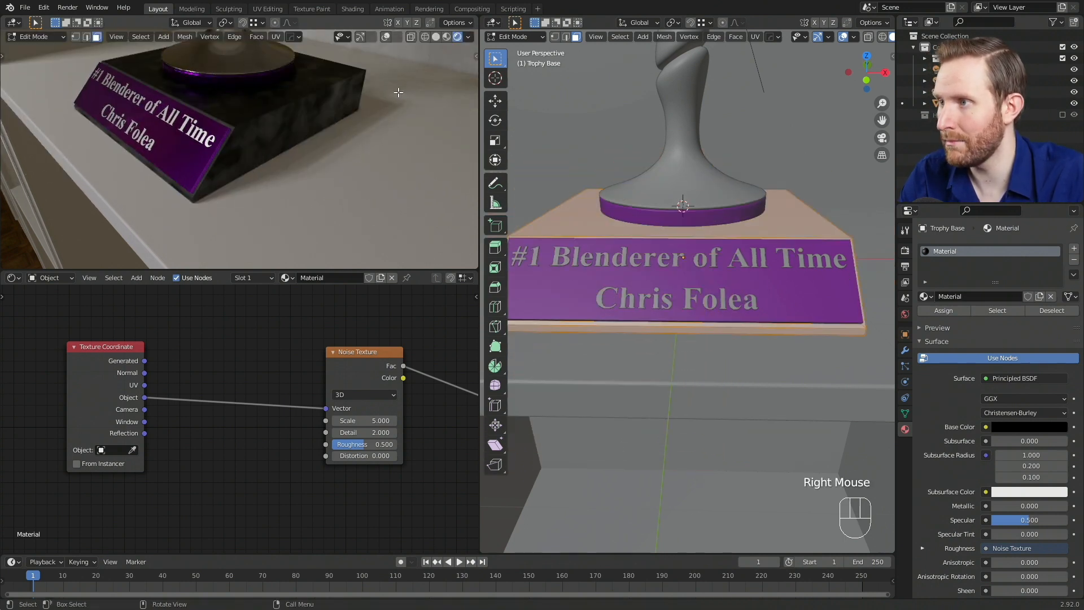
key("Tab")
scroll(374, 138, "up", 2)
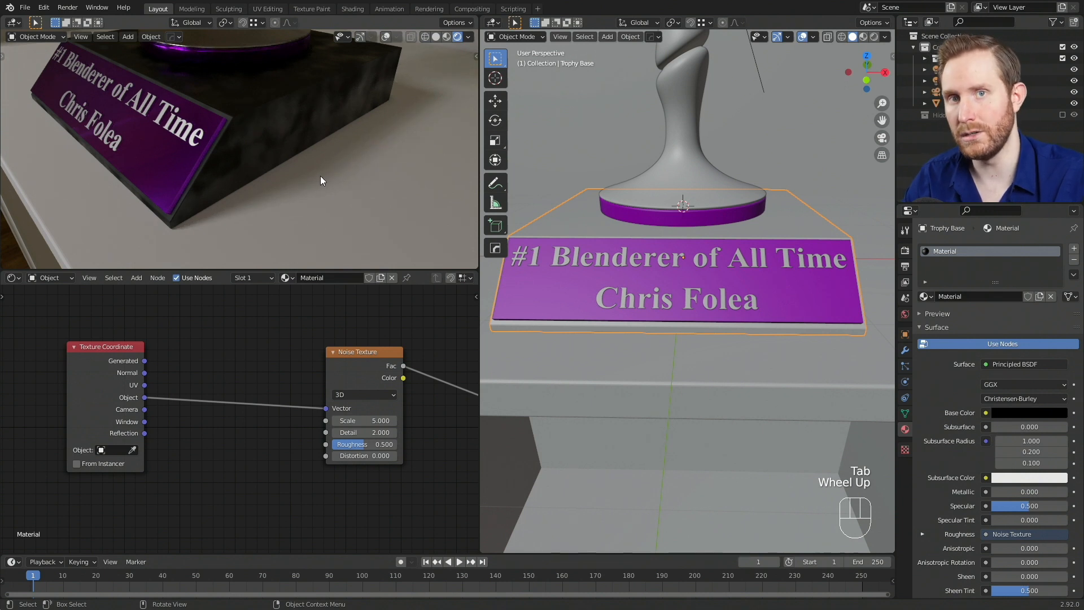
scroll(266, 154, "down", 2)
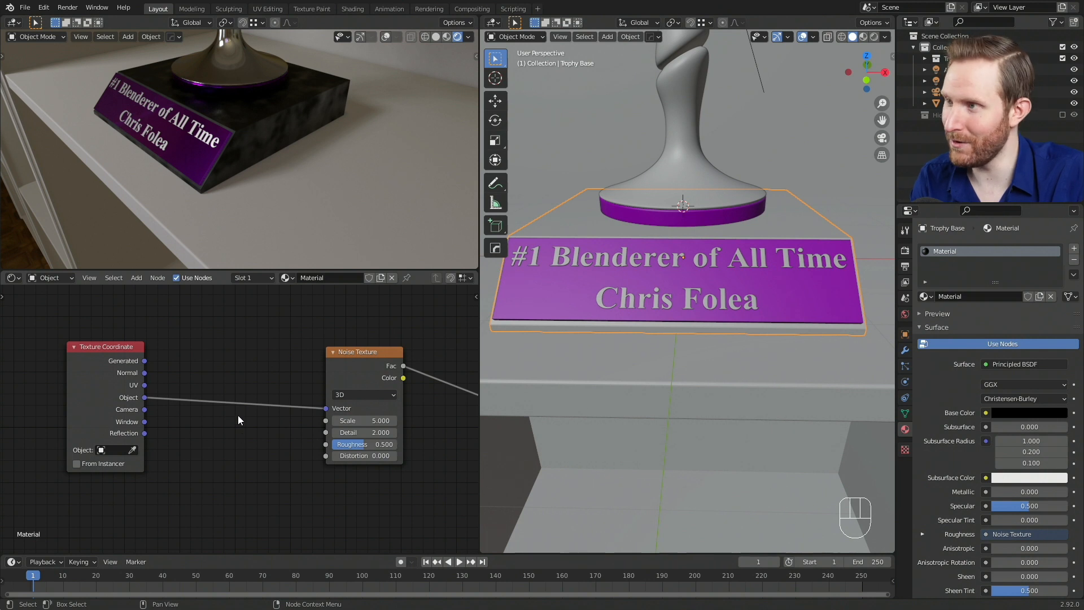
Move the Noise Texture node closer to the Texture Coordinate node
scroll(249, 362, "up", 2)
left_click_drag(262, 336, 72, 334)
middle_click_drag(72, 334, 257, 339)
scroll(174, 352, "up", 1)
scroll(247, 432, "up", 1)
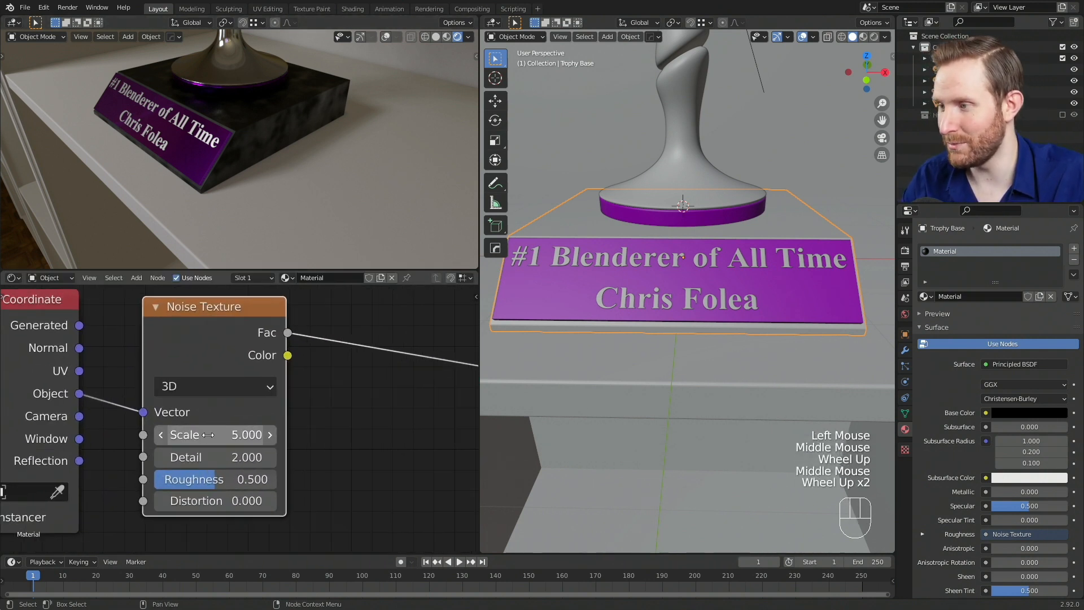
Set the Noise Texture's scale to 9.1 and its distortion to 0.9
left_click_drag(215, 440, 261, 440)
scroll(266, 169, "down", 1)
middle_click_drag(265, 169, 293, 216)
scroll(274, 175, "up", 2)
scroll(294, 202, "up", 2)
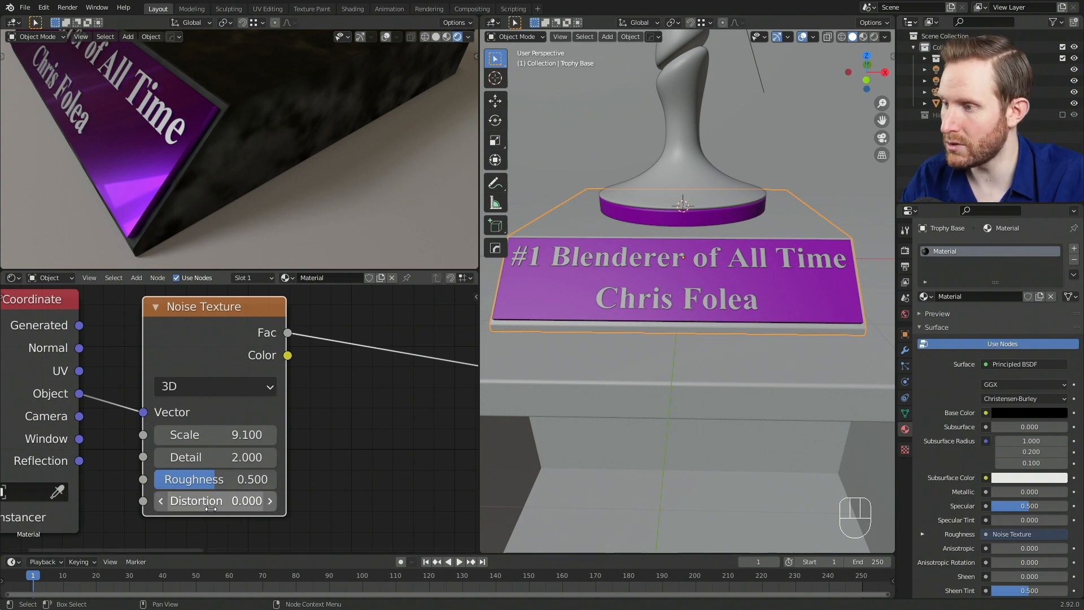
left_click_drag(211, 505, 243, 504)
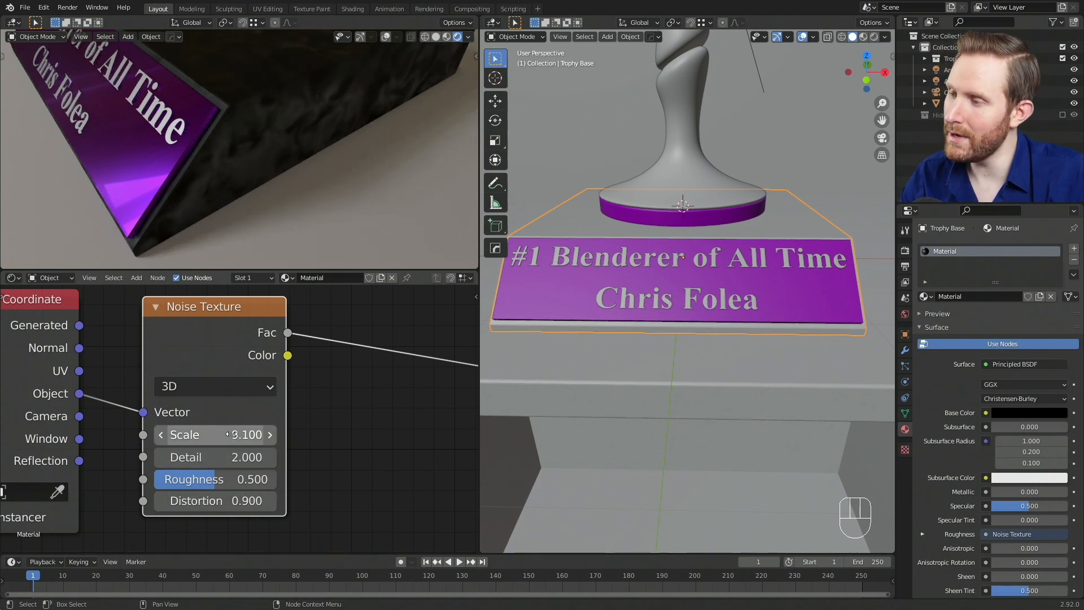
Try a noise scale of 32.6, settle on 3.81, and check the base from the camera
left_click_drag(223, 443, 294, 442)
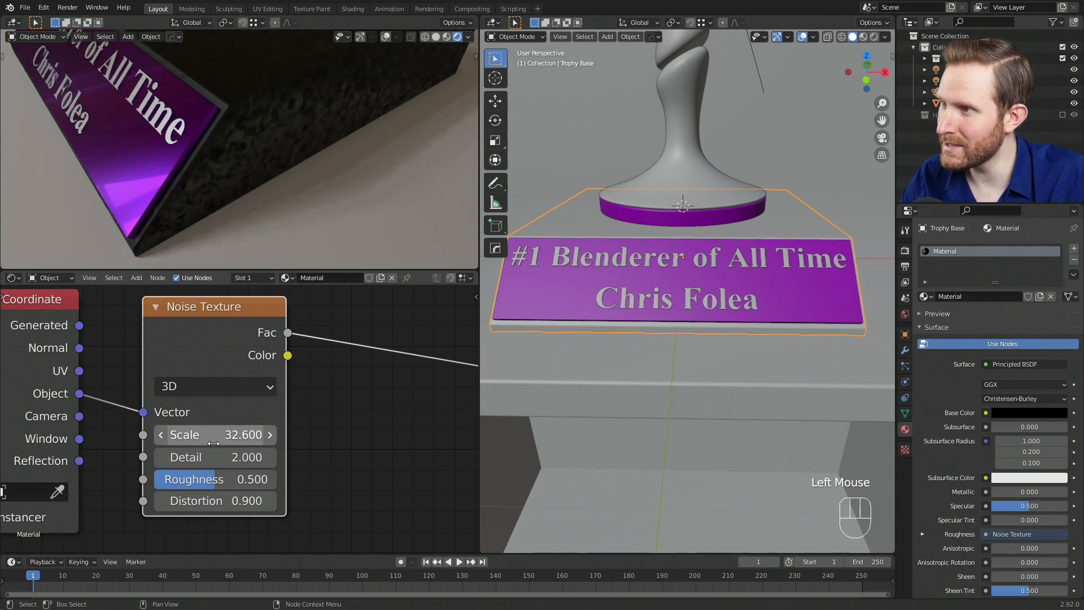
left_click_drag(192, 435, 106, 434)
scroll(327, 179, "down", 2)
middle_click_drag(327, 179, 337, 149)
scroll(337, 149, "up", 1)
key("KP_0")
scroll(314, 172, "up", 2)
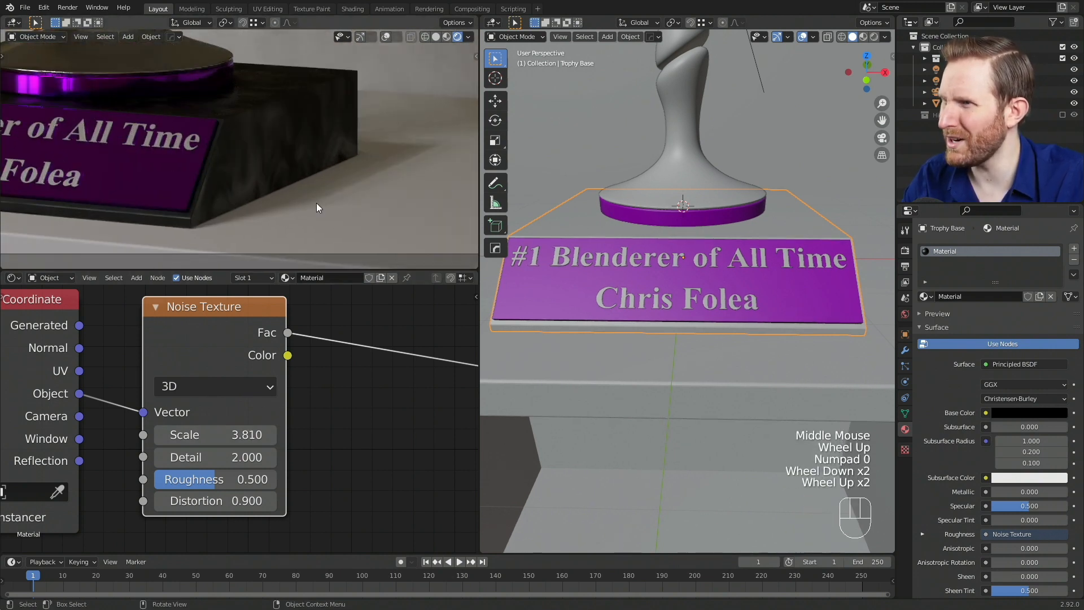
Set the Noise Texture's distortion to 0.5
left_click(220, 506)
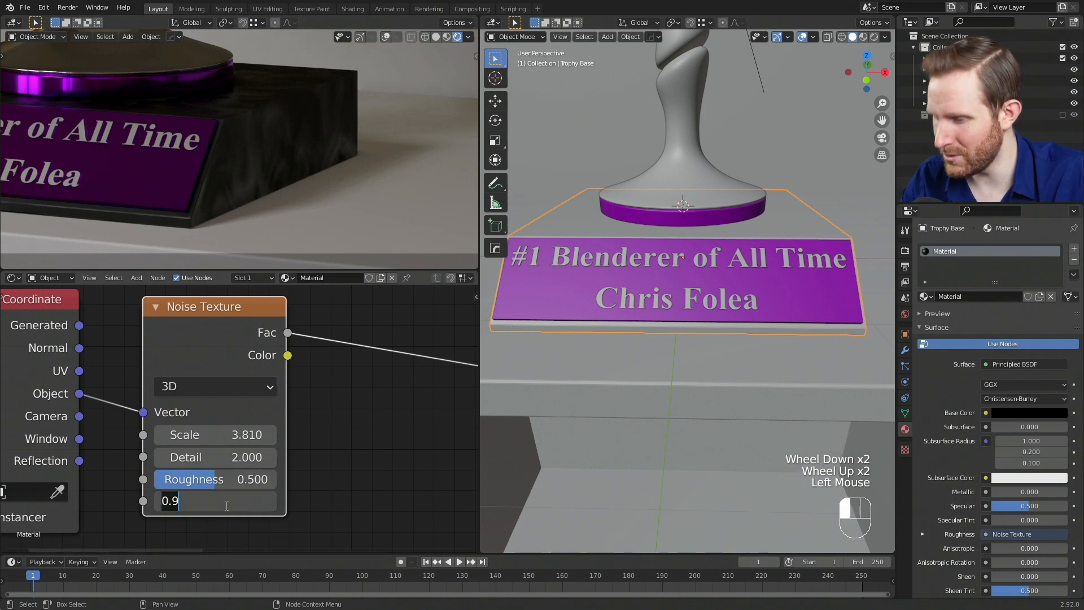
key("Return")
double_click(226, 506)
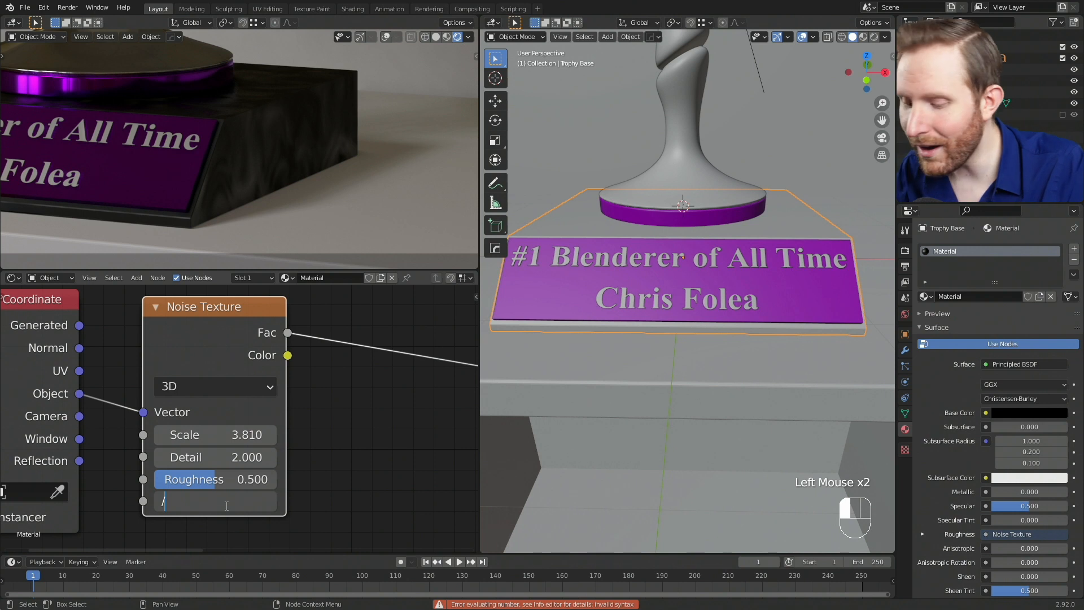
type(".5")
key("Return")
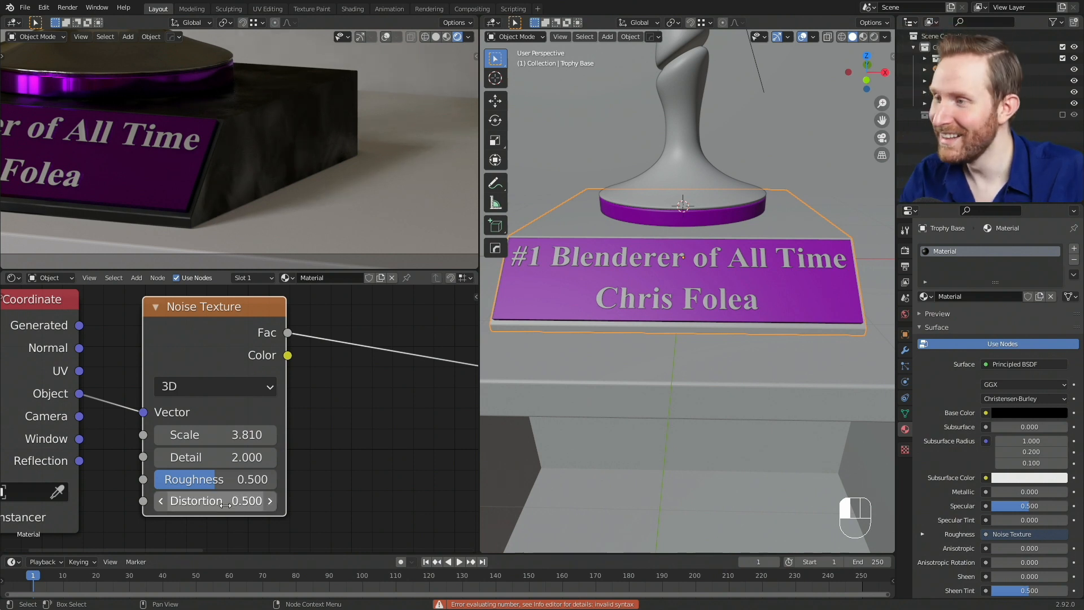
Set the Noise Texture's detail to 6 and check the base in the rendered camera view
left_click(214, 456)
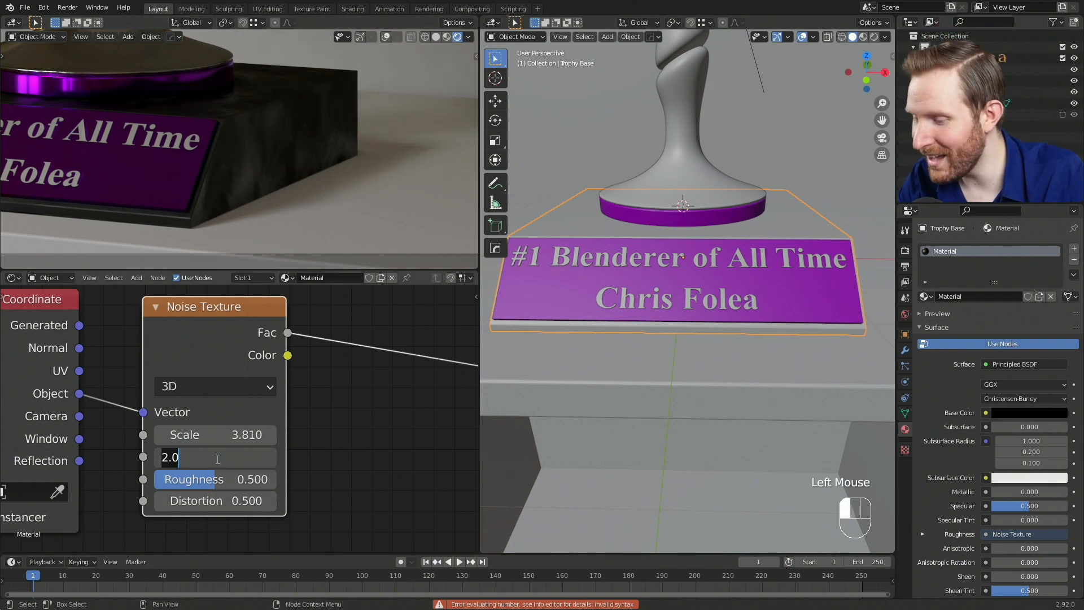
type("6")
key("Return")
scroll(276, 77, "up", 2)
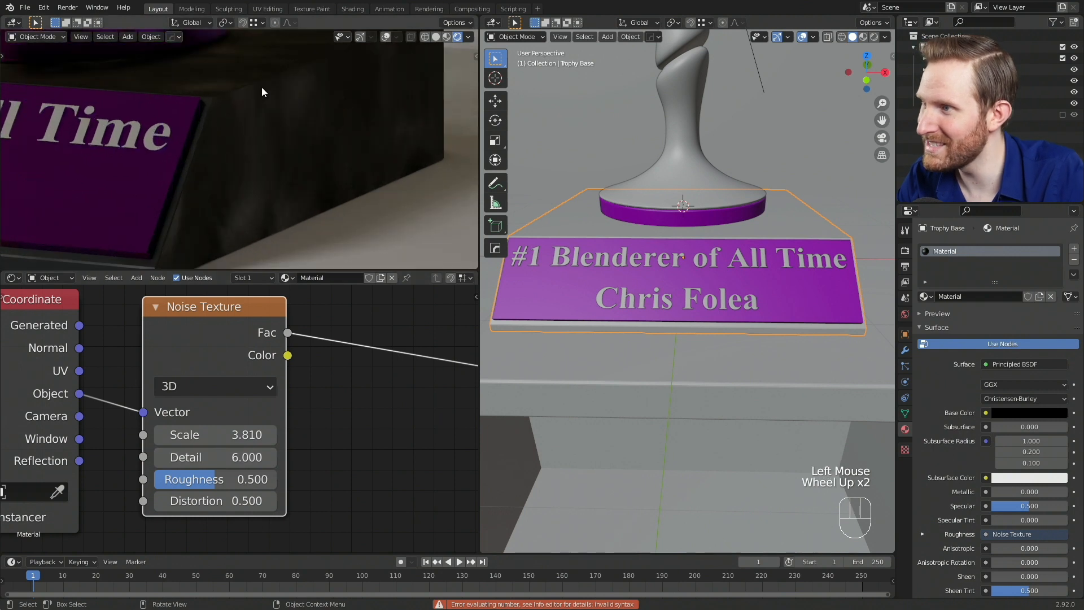
scroll(265, 166, "down", 1)
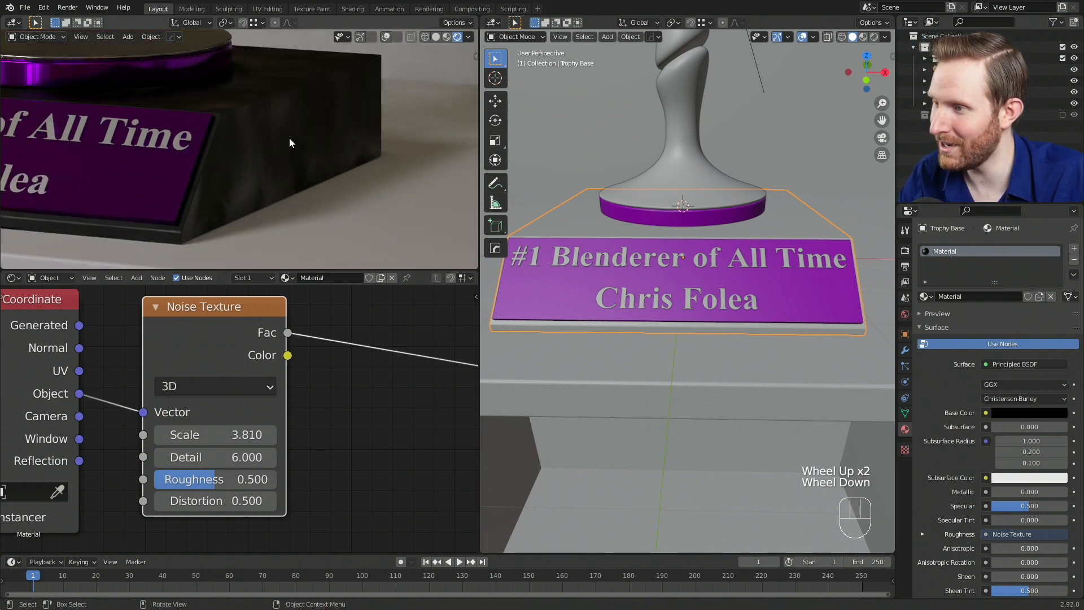
scroll(229, 183, "down", 2)
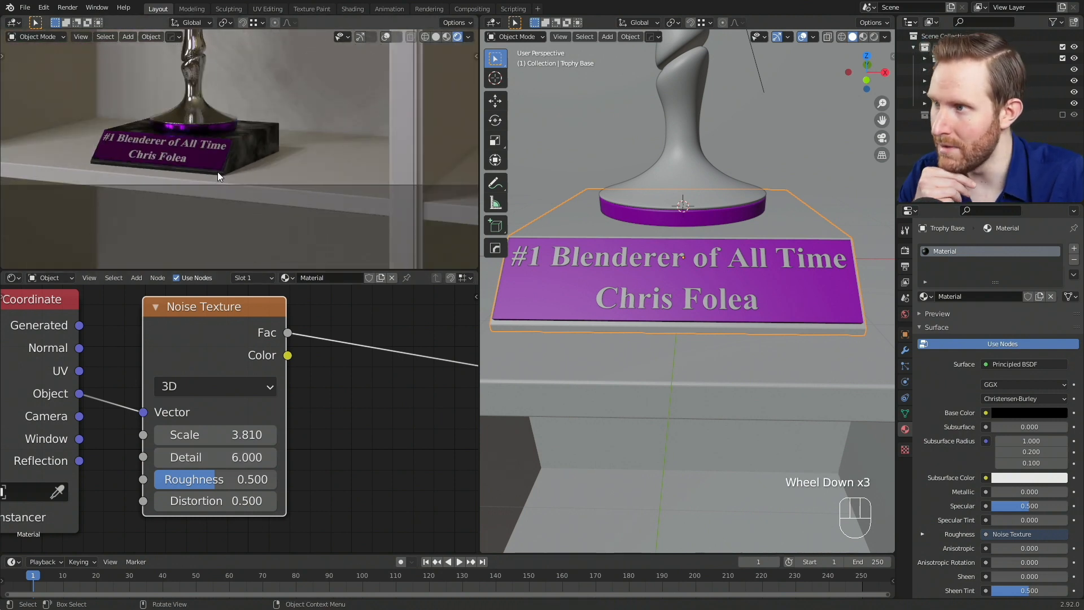
Add a Value node between the Noise Texture and the Principled BSDF in the base material
scroll(231, 170, "up", 3)
scroll(312, 469, "down", 1)
scroll(229, 437, "down", 2)
middle_click_drag(314, 443, 284, 389)
scroll(195, 412, "down", 2)
left_click_drag(37, 323, 110, 393)
middle_click_drag(249, 376, 191, 373)
scroll(192, 377, "up", 1)
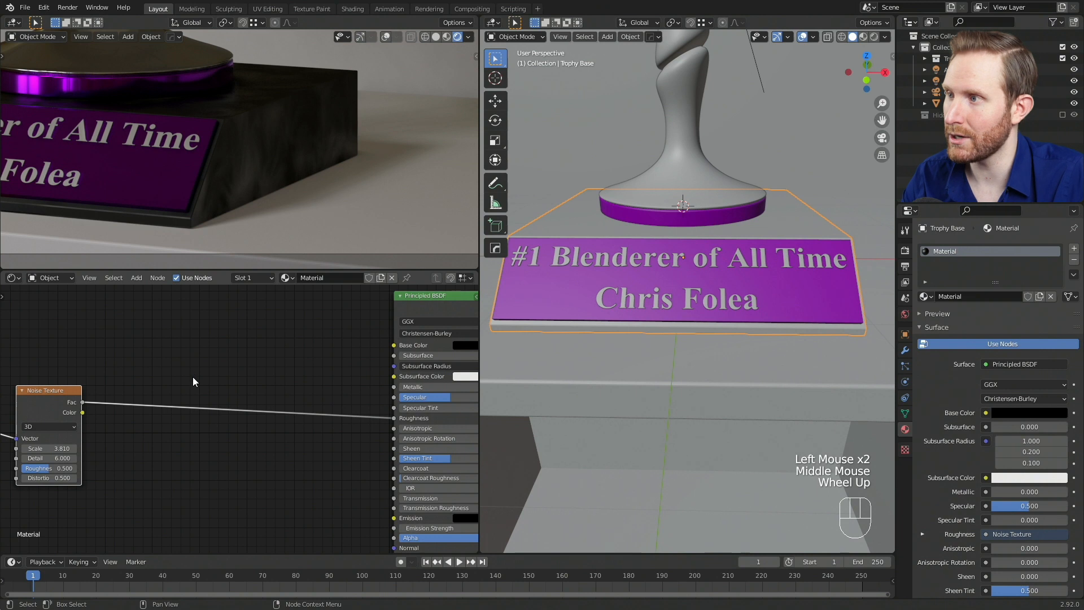
key("shift+a")
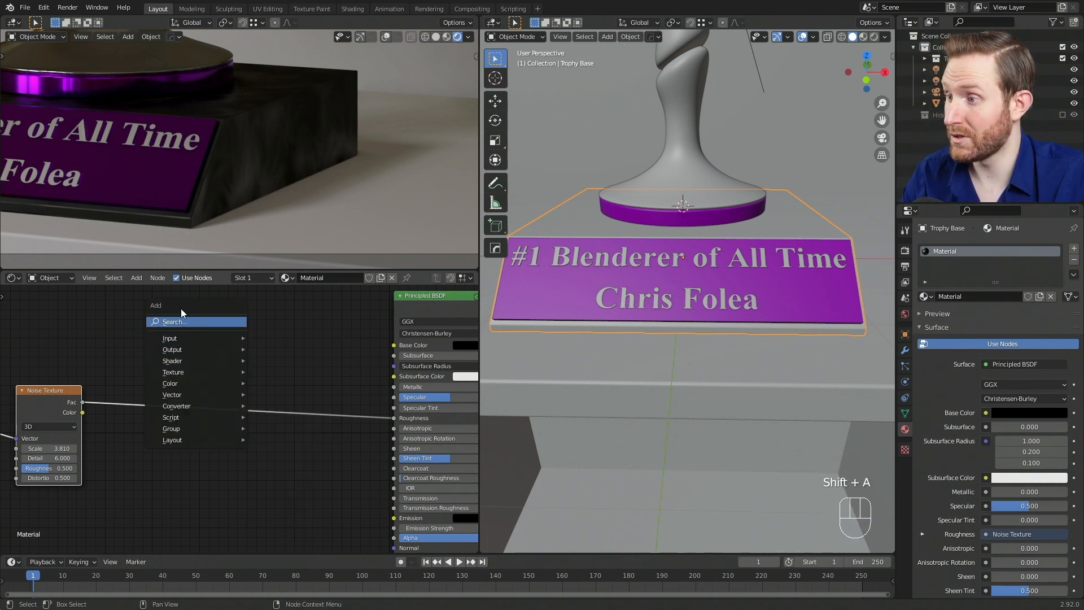
mouse_move(181, 338)
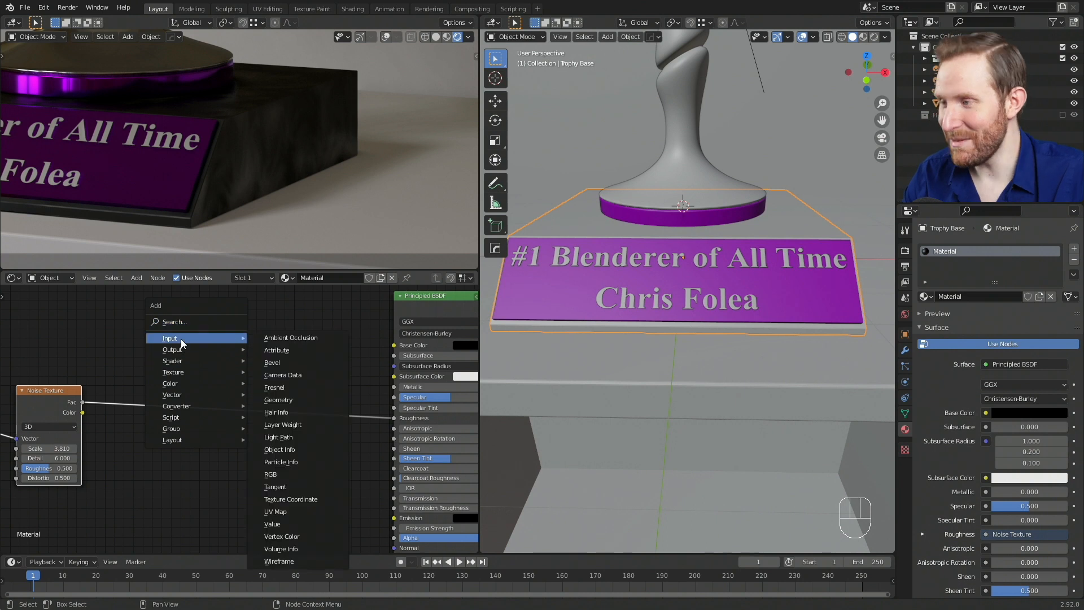
left_click(284, 523)
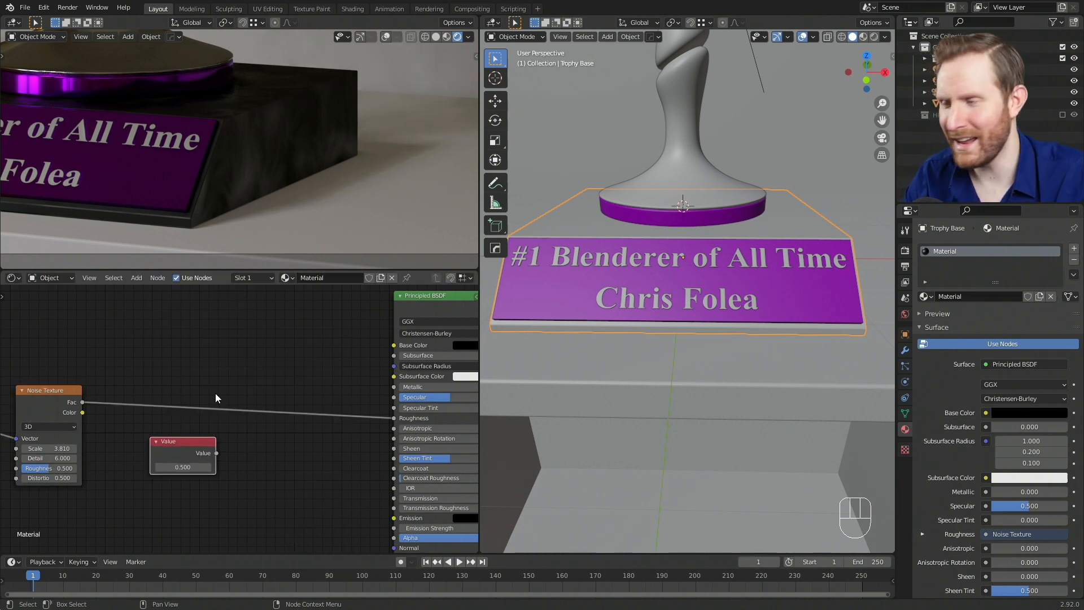
Duplicate the Value node and place the copy directly below the original
middle_click_drag(215, 393, 226, 381)
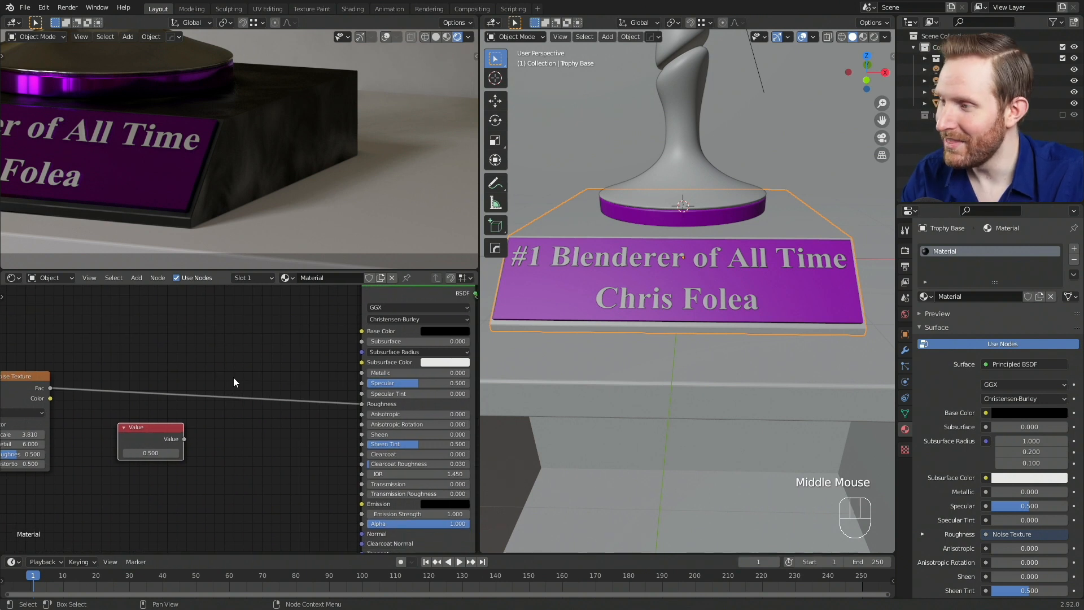
key("shift+d")
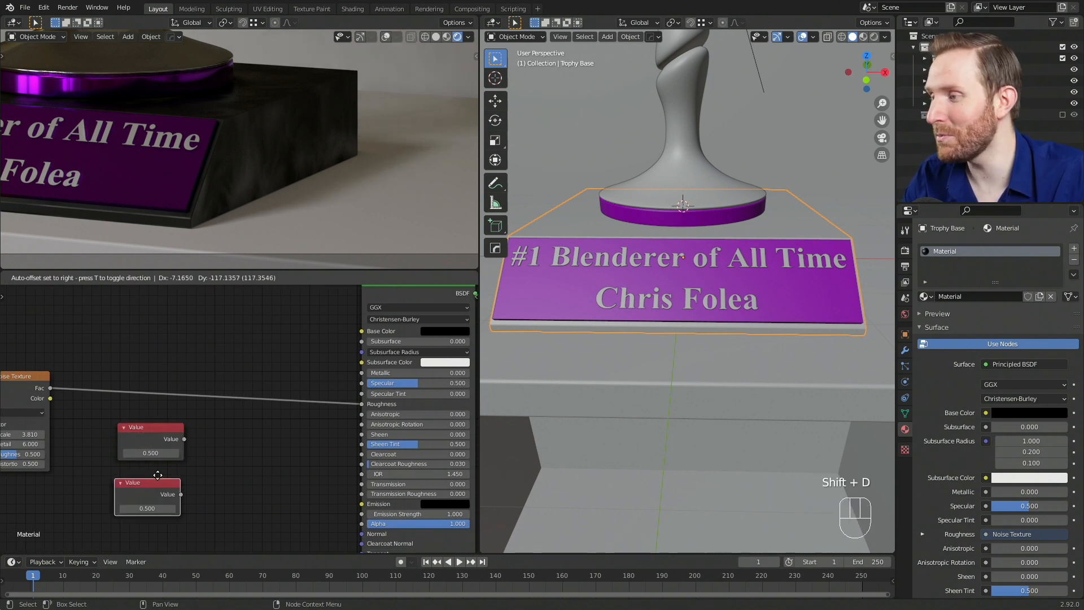
left_click(161, 466)
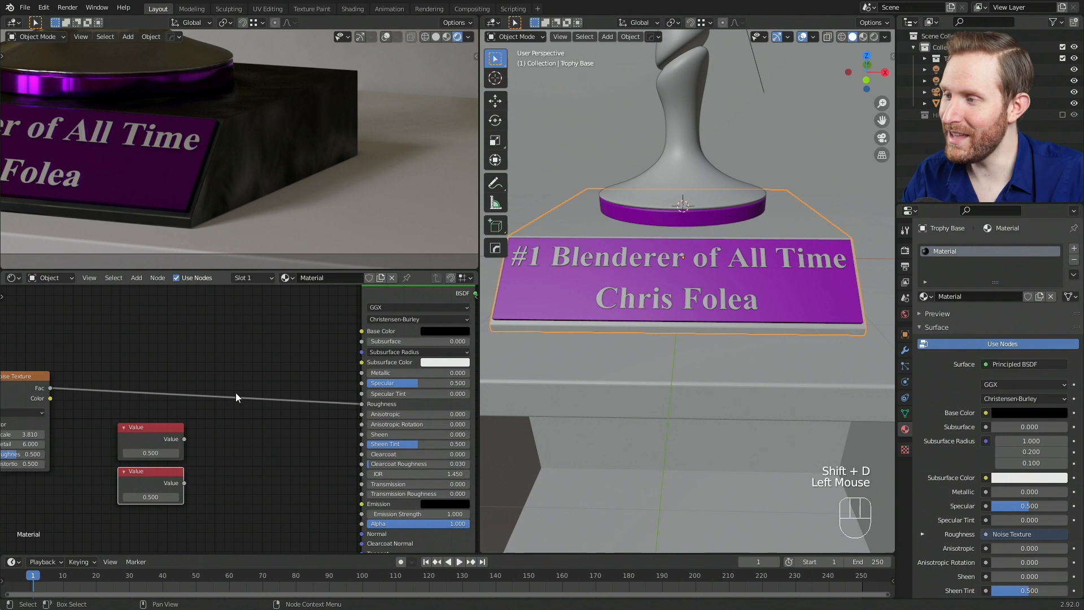
Add a MixRGB node between the Value nodes and the Principled BSDF
key("shift+a")
mouse_move(235, 323)
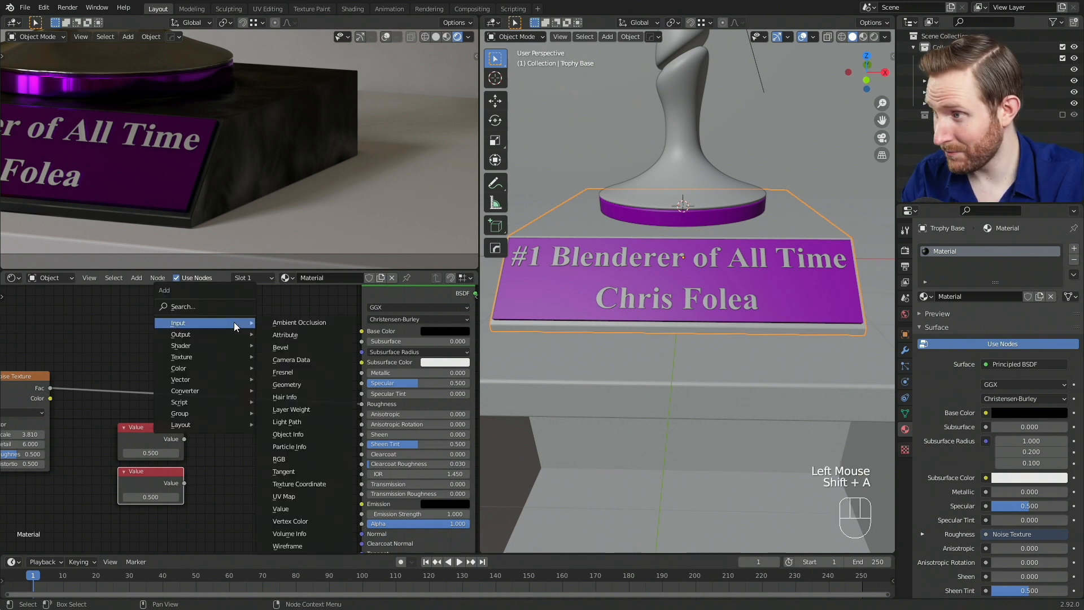
mouse_move(197, 366)
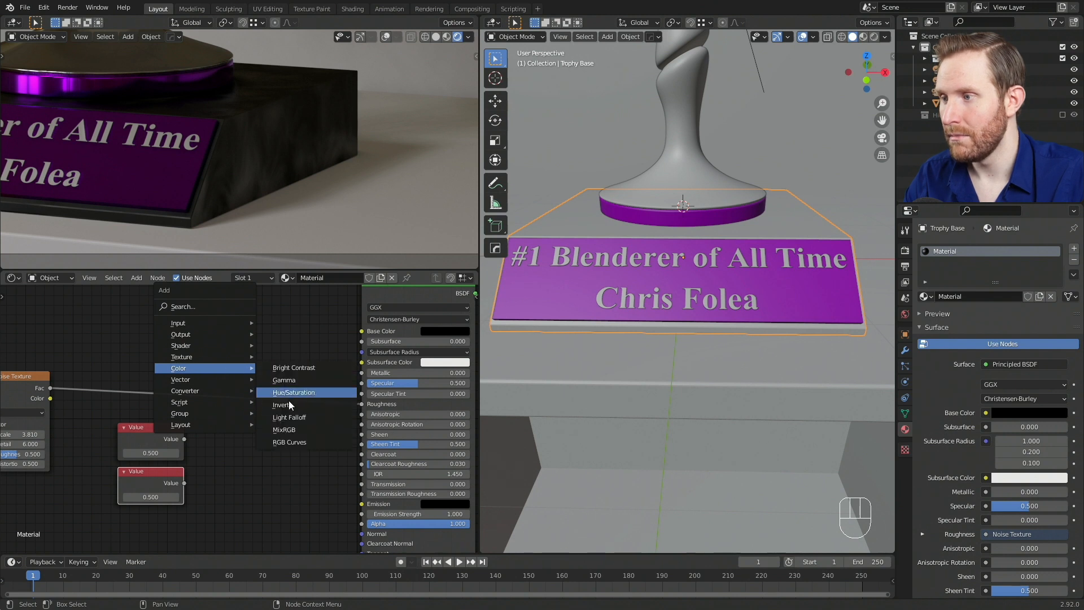
left_click(285, 430)
left_click(234, 421)
scroll(272, 472, "up", 2)
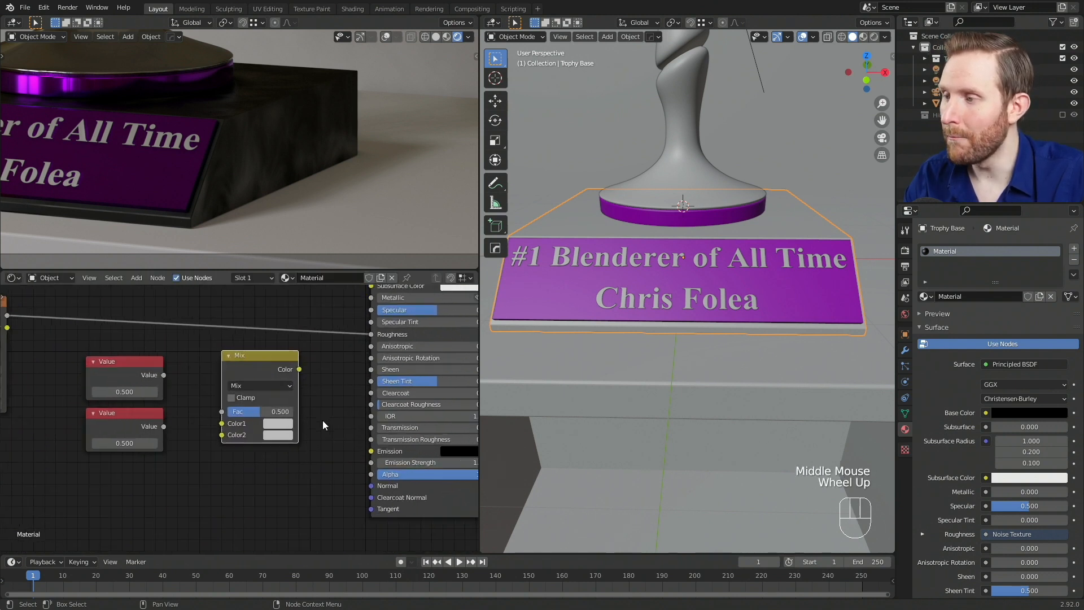
Try a lighter Color1 on the Mix node and inspect the Color2 brightness value
left_click(284, 422)
mouse_move(319, 398)
left_mouse_down()
mouse_move(303, 399)
mouse_move(335, 398)
left_mouse_up()
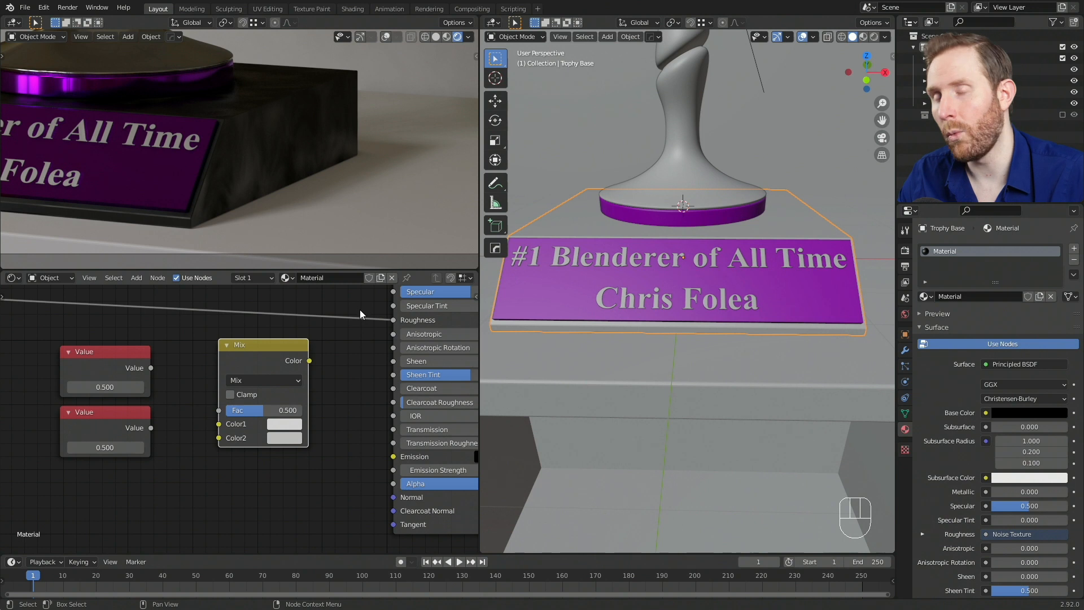
left_click(283, 434)
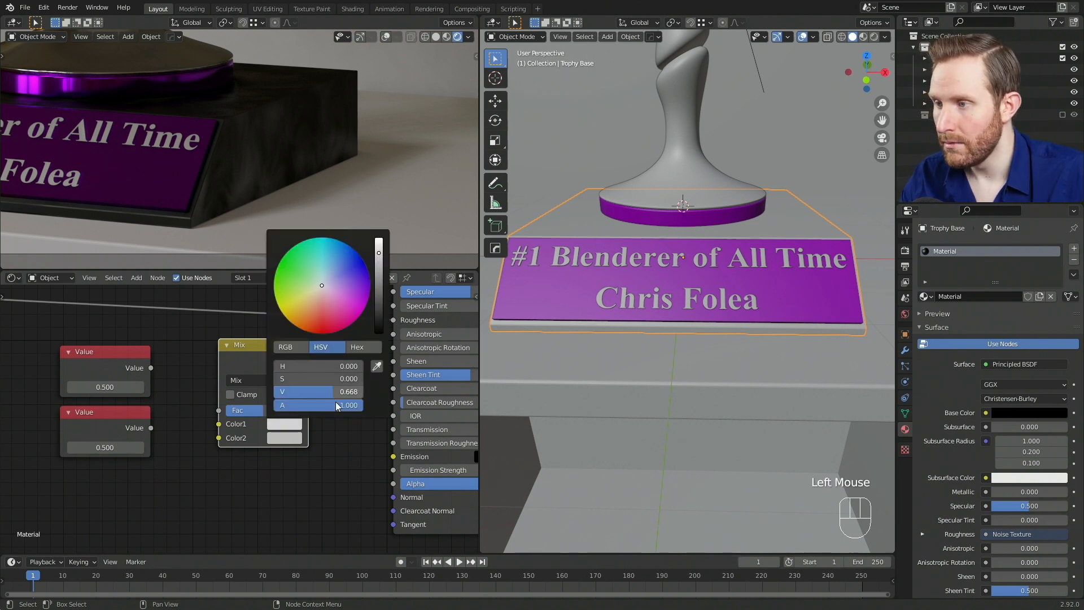
left_click(295, 422)
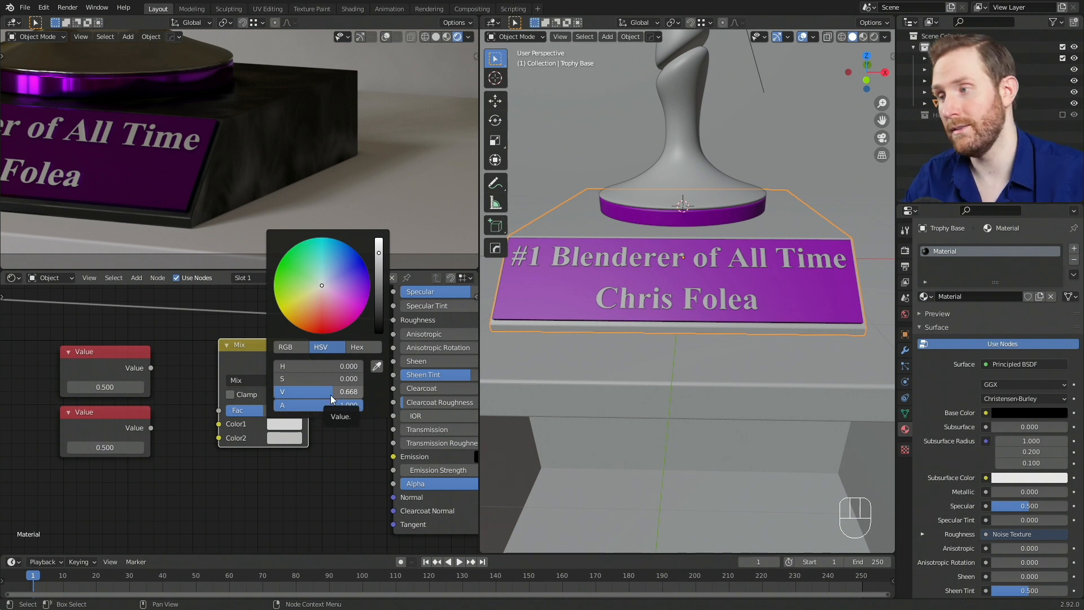
Select both Value nodes and shift them slightly lower beside the Mix node
middle_click_drag(143, 396, 215, 354)
left_click(215, 355)
left_click(193, 410, "shift")
left_click_drag(205, 356, 200, 392)
left_click(245, 395)
middle_click_drag(239, 396, 285, 434)
scroll(286, 435, "down", 2)
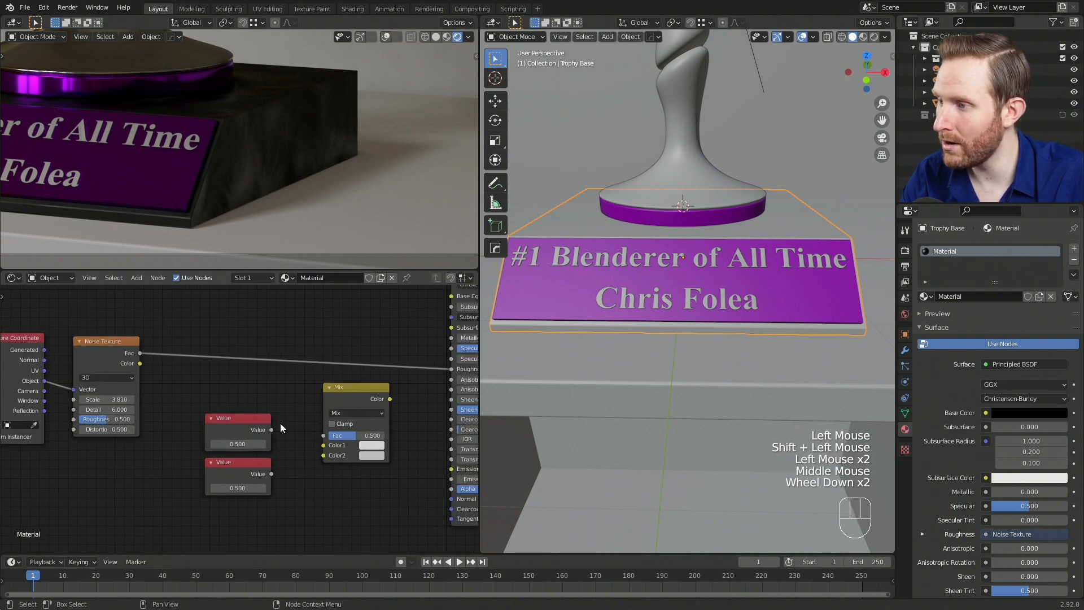
middle_click_drag(219, 472, 240, 450)
scroll(240, 449, "up", 3)
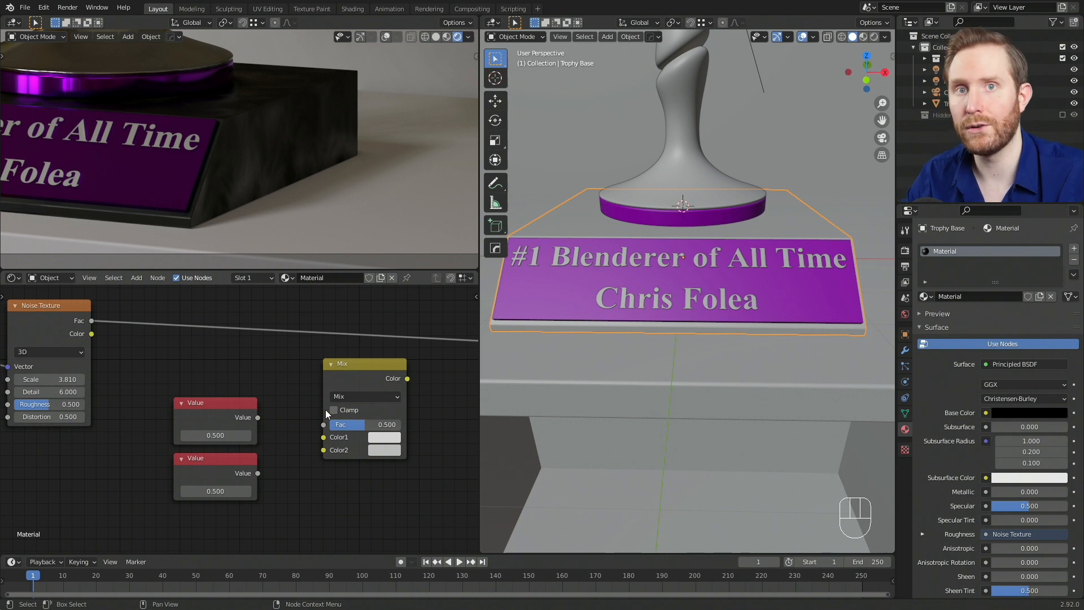
Connect the two Value nodes to the Mix node's Color1 and Color2, and its Color output to the Principled BSDF's Roughness
left_click_drag(256, 418, 324, 438)
left_click_drag(258, 473, 324, 451)
middle_click_drag(405, 376, 243, 452)
left_click_drag(245, 454, 324, 416)
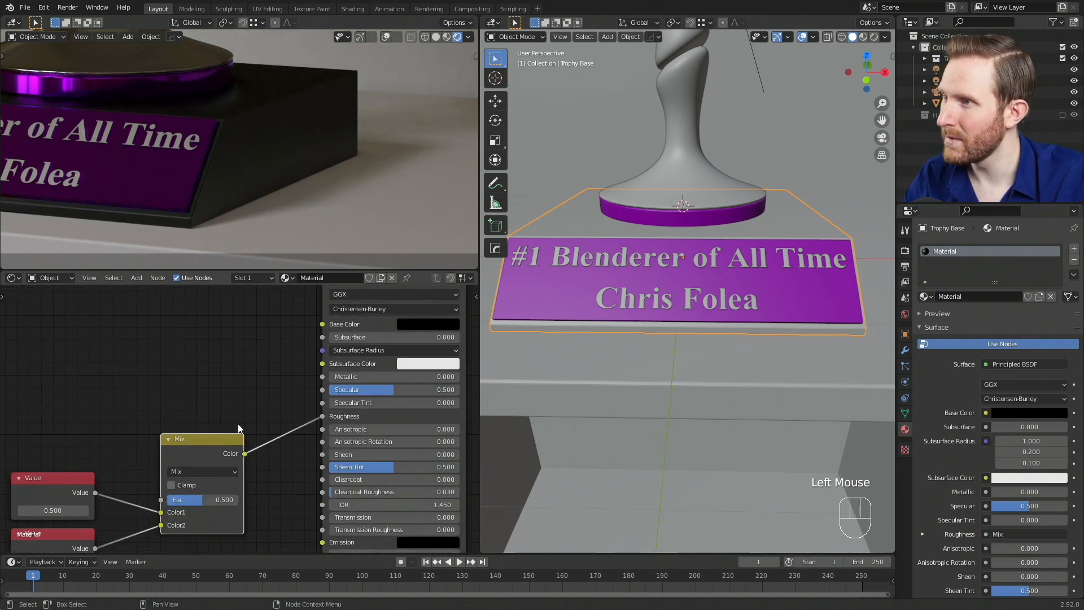
Move both Value nodes further down and connect the Noise Texture's Fac output to the Mix node's Fac input
scroll(290, 131, "up", 2)
scroll(269, 145, "down", 2)
scroll(269, 144, "up", 2)
middle_click_drag(44, 468, 163, 339)
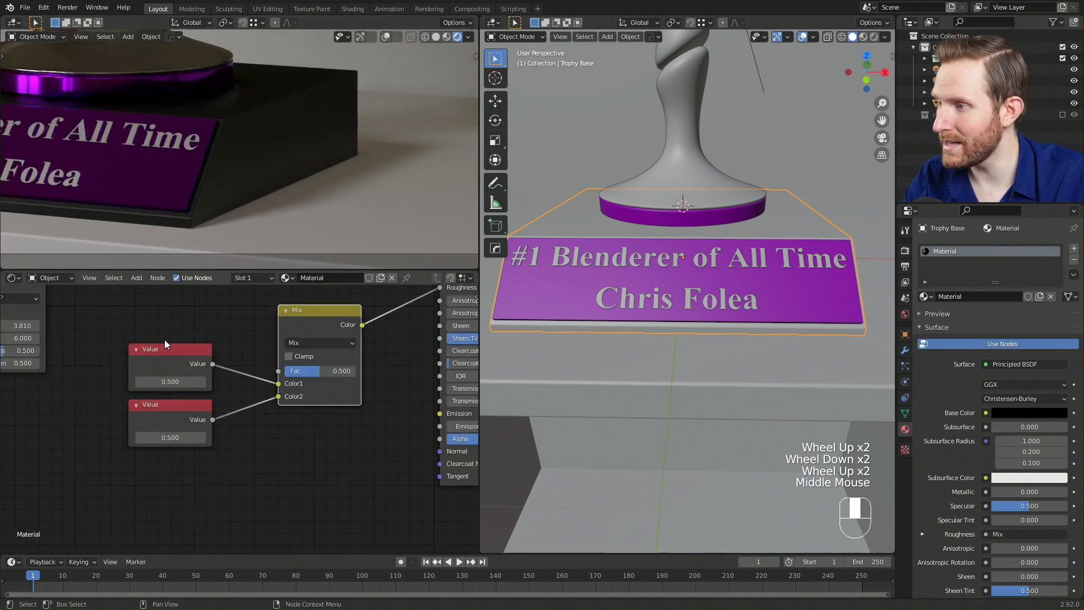
middle_click_drag(178, 388, 158, 428)
scroll(157, 428, "up", 1)
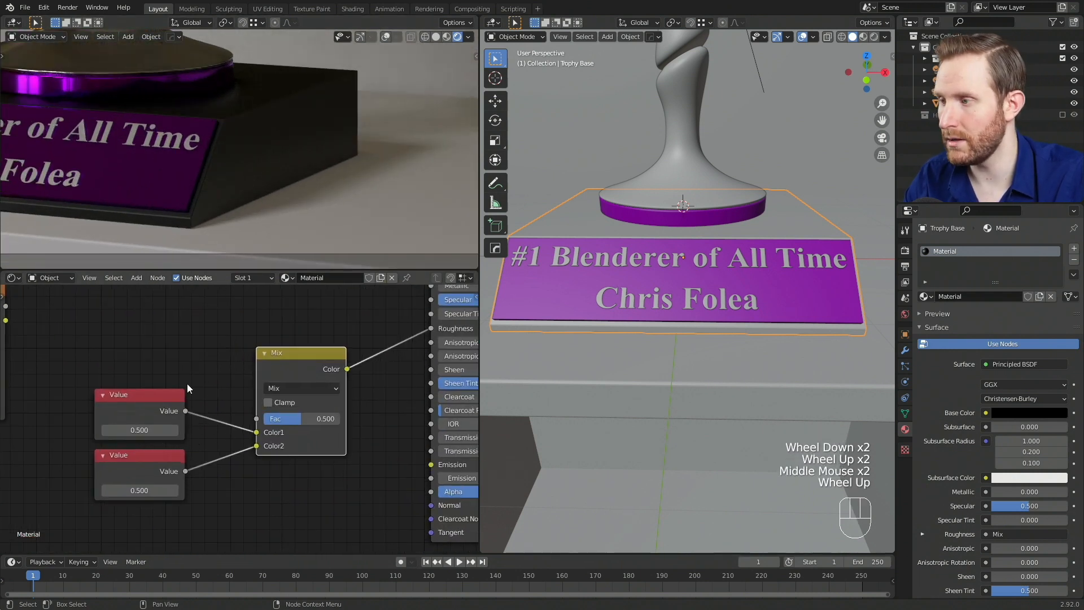
middle_click_drag(177, 348, 179, 389)
middle_click_drag(110, 358, 165, 357)
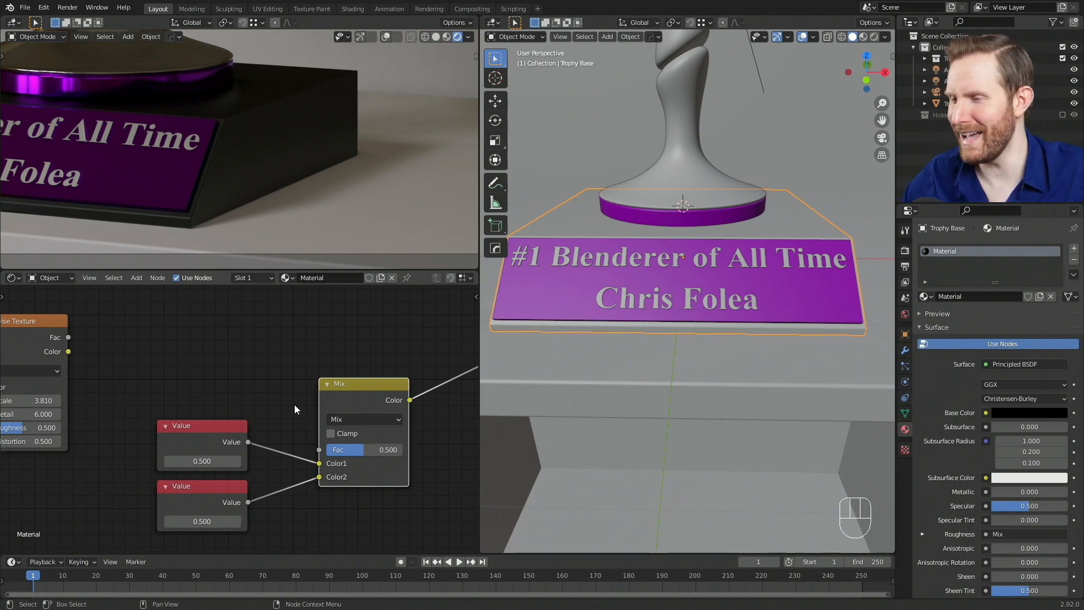
scroll(291, 405, "up", 2)
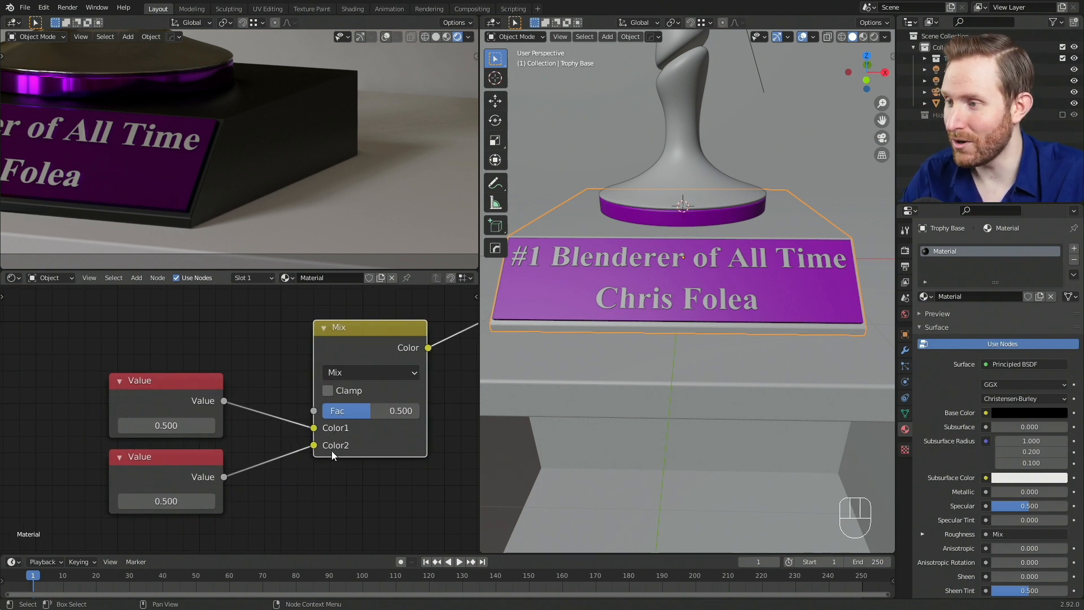
left_click_drag(135, 341, 172, 521)
left_click(165, 364)
scroll(147, 356, "down", 2)
middle_click_drag(147, 356, 114, 318)
left_click_drag(105, 323, 339, 426)
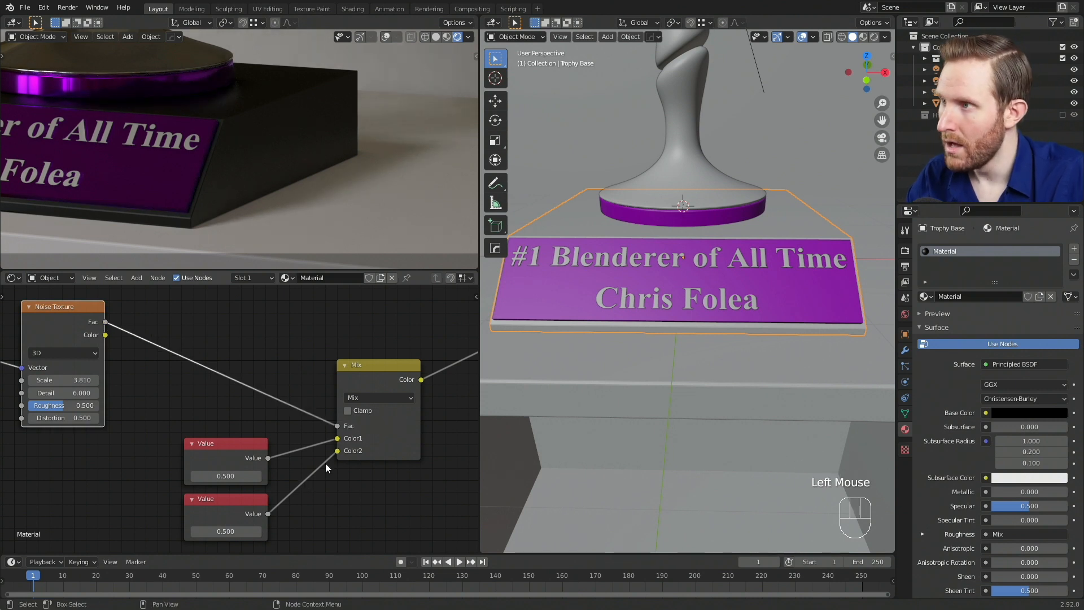
Set the Value node feeding Color1 to 0.35
middle_click_drag(325, 468, 226, 434)
scroll(275, 366, "up", 2)
middle_click_drag(275, 366, 336, 390)
scroll(337, 389, "up", 2)
scroll(262, 387, "down", 2)
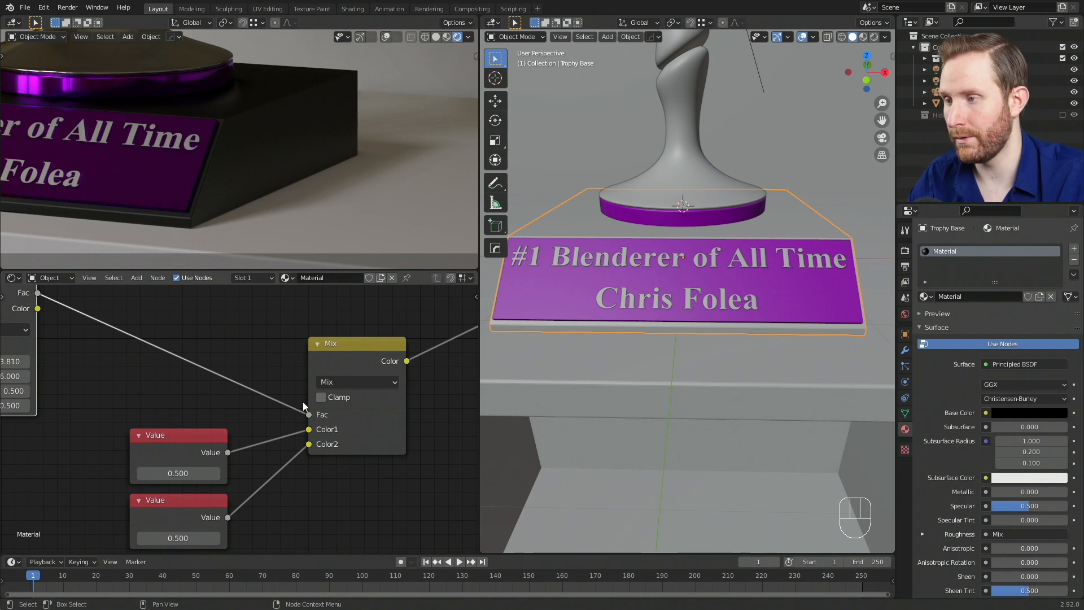
middle_click_drag(291, 414, 285, 417)
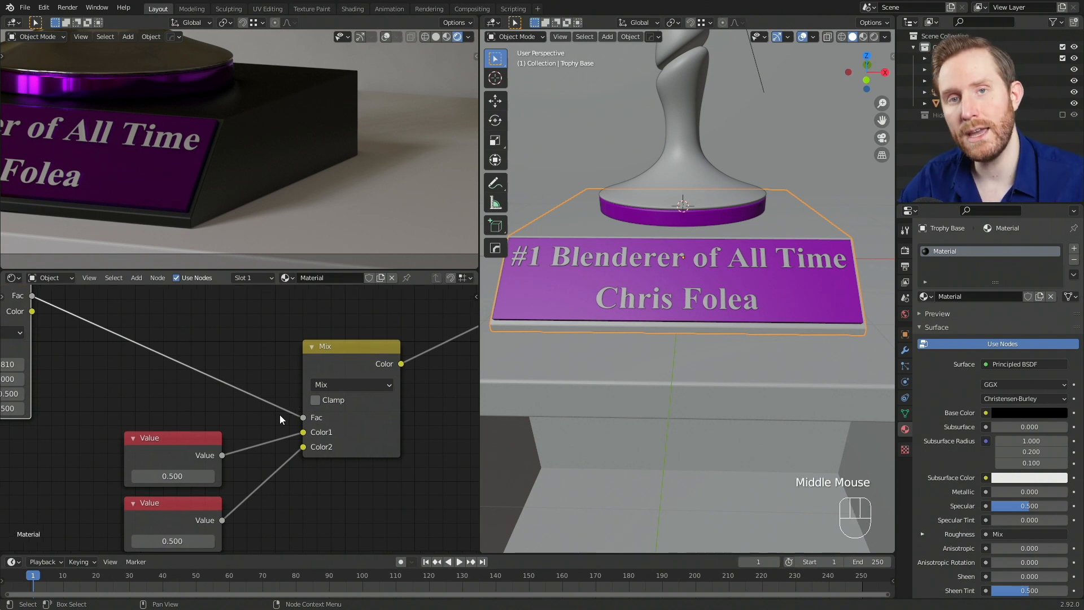
scroll(280, 415, "down", 3)
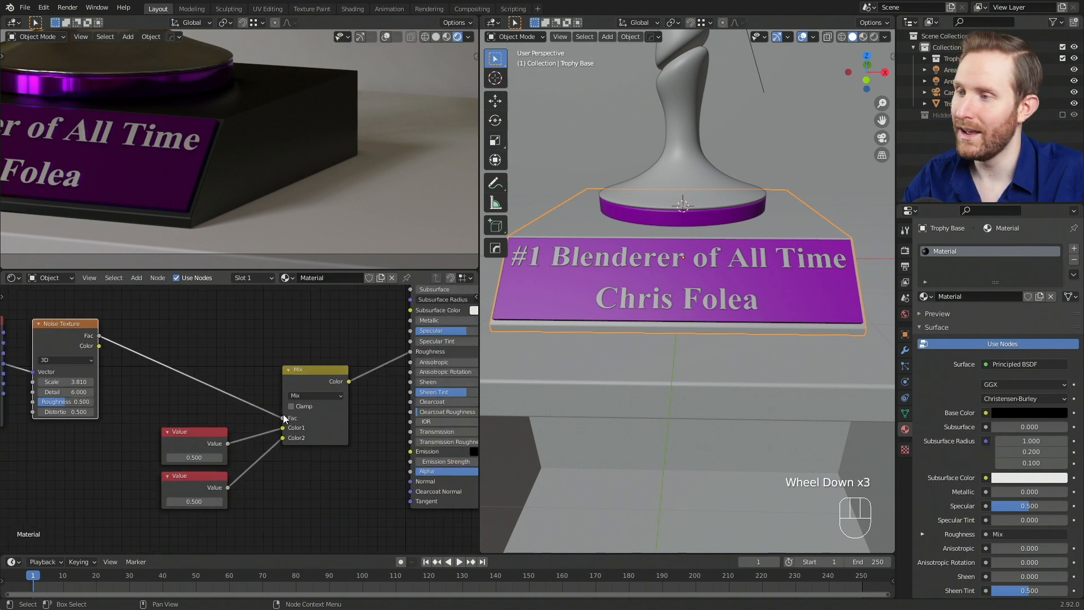
scroll(197, 446, "up", 2)
middle_click_drag(198, 446, 266, 423)
scroll(226, 432, "up", 2)
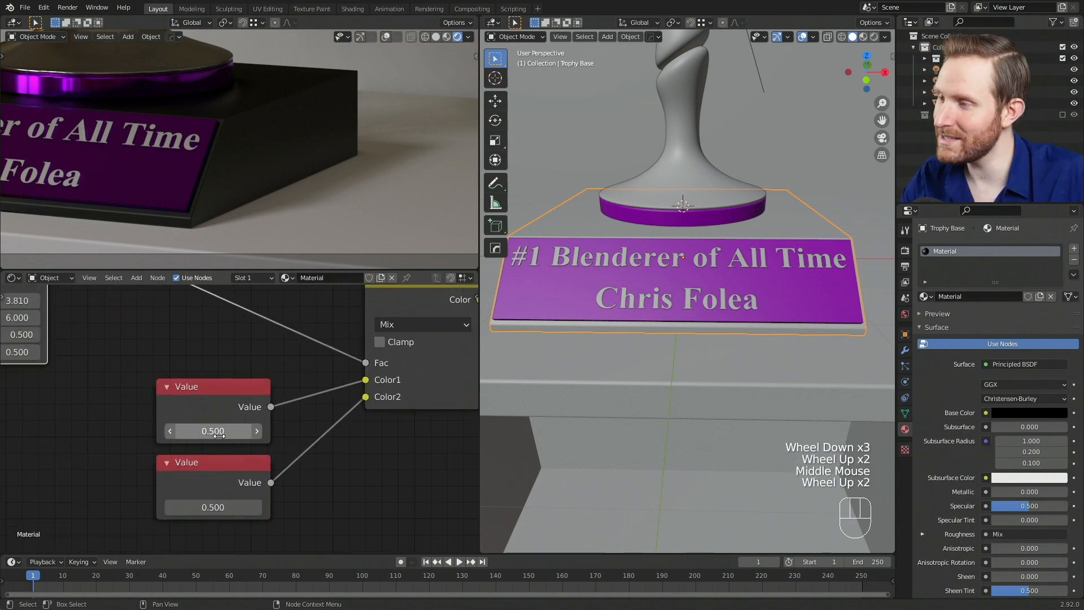
left_click(219, 430)
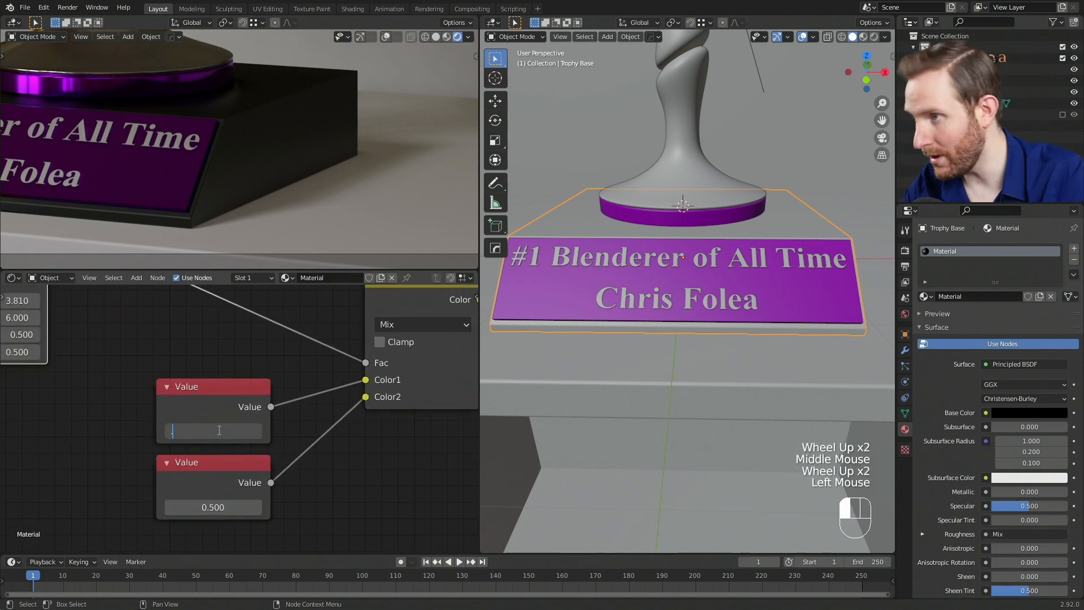
type(".35")
key("Return")
Examine the base's roughness in the rendered view from several angles, then return to the camera view
scroll(315, 83, "up", 1)
middle_click_drag(315, 82, 279, 136)
scroll(295, 100, "up", 4)
scroll(278, 136, "up", 2)
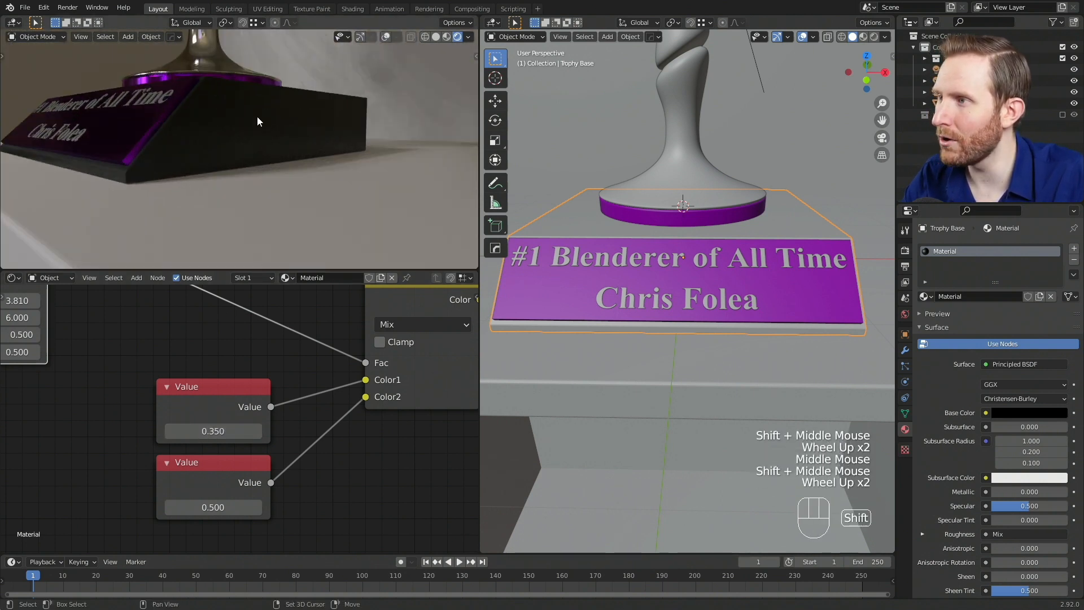
scroll(278, 136, "down", 2)
middle_click_drag(288, 176, 261, 41)
scroll(314, 203, "down", 2)
middle_click_drag(314, 202, 368, 150)
key("KP_0")
scroll(276, 141, "up", 1)
scroll(273, 147, "down", 1)
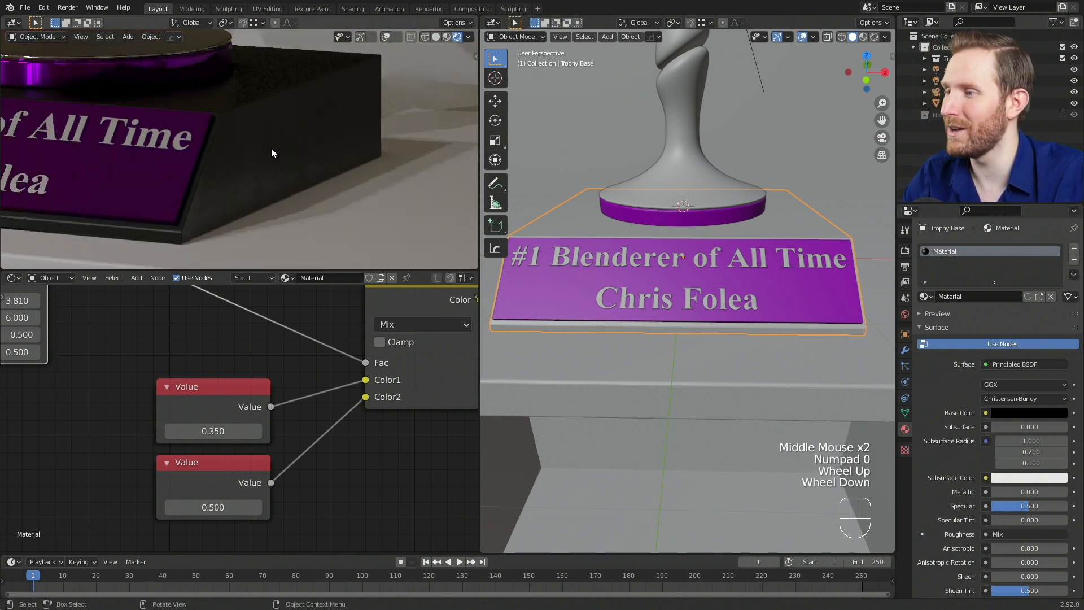
Set the Value node feeding Color2 to 0.55
left_click(218, 508)
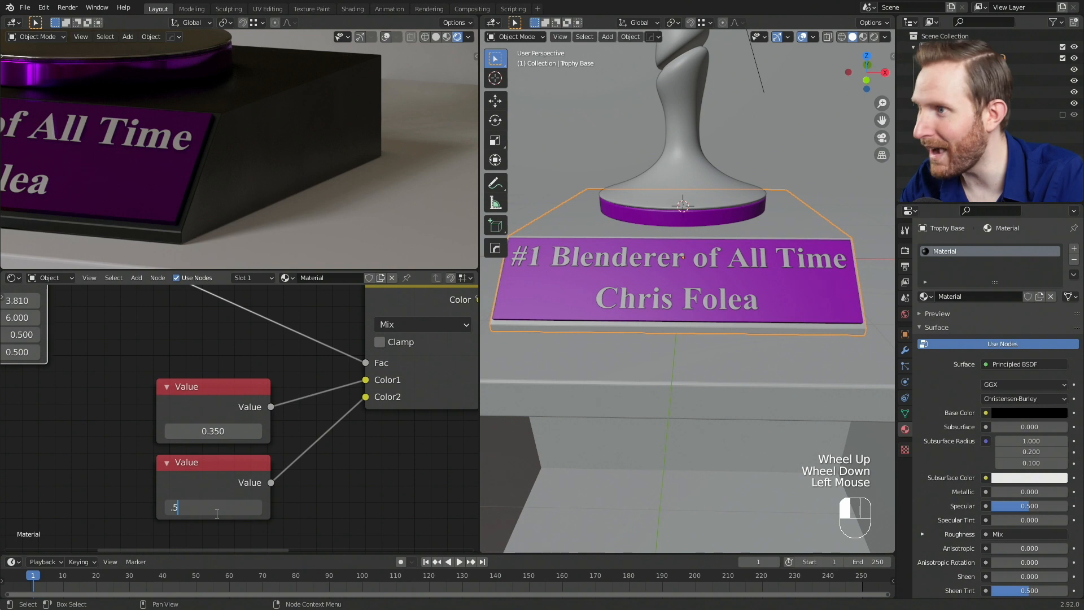
type("50")
key("Return")
Examine the trophy base's roughness variation up close and the whole trophy in the rendered camera view
middle_click_drag(254, 79, 299, 157, "shift")
scroll(272, 143, "up", 3)
scroll(303, 154, "down", 2)
key("KP_0")
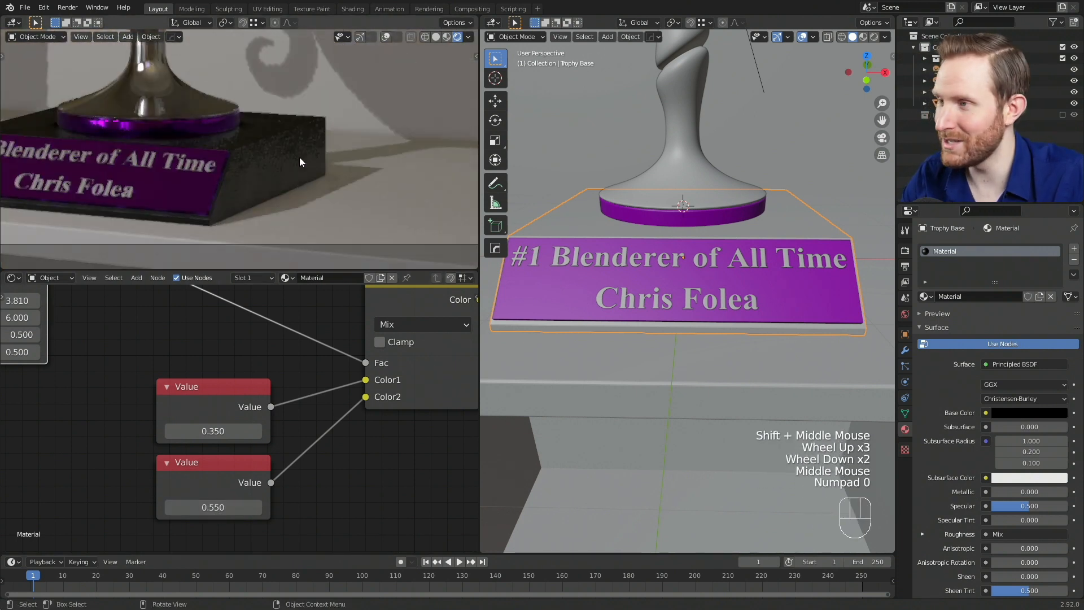
scroll(305, 138, "up", 2)
scroll(269, 130, "down", 4)
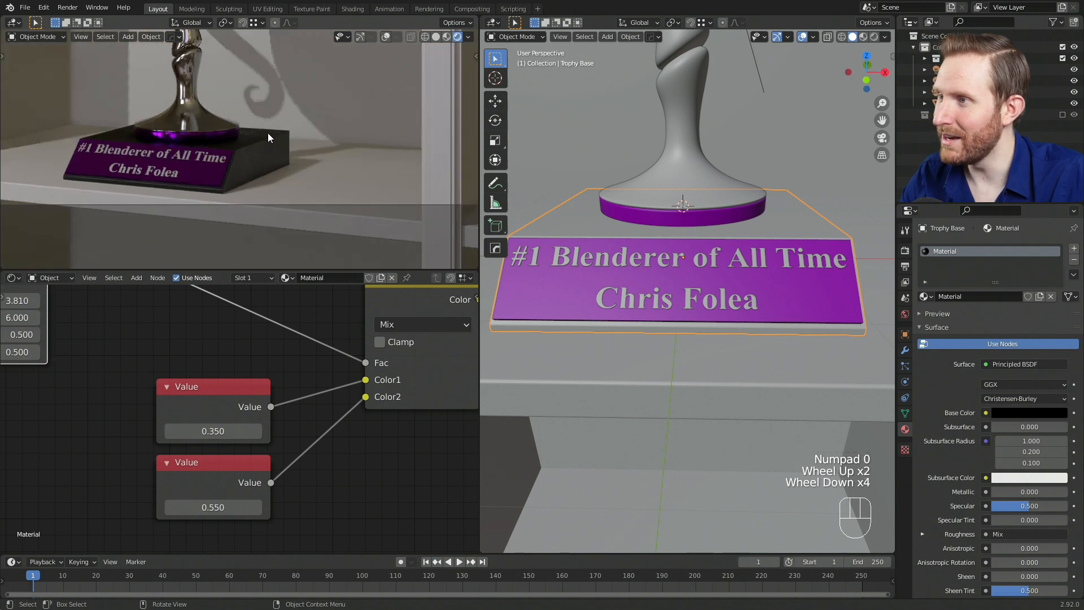
mouse_move(268, 133)
middle_mouse_down("shift")
mouse_move(266, 162)
mouse_move(278, 138)
middle_mouse_up("shift")
scroll(313, 178, "up", 1)
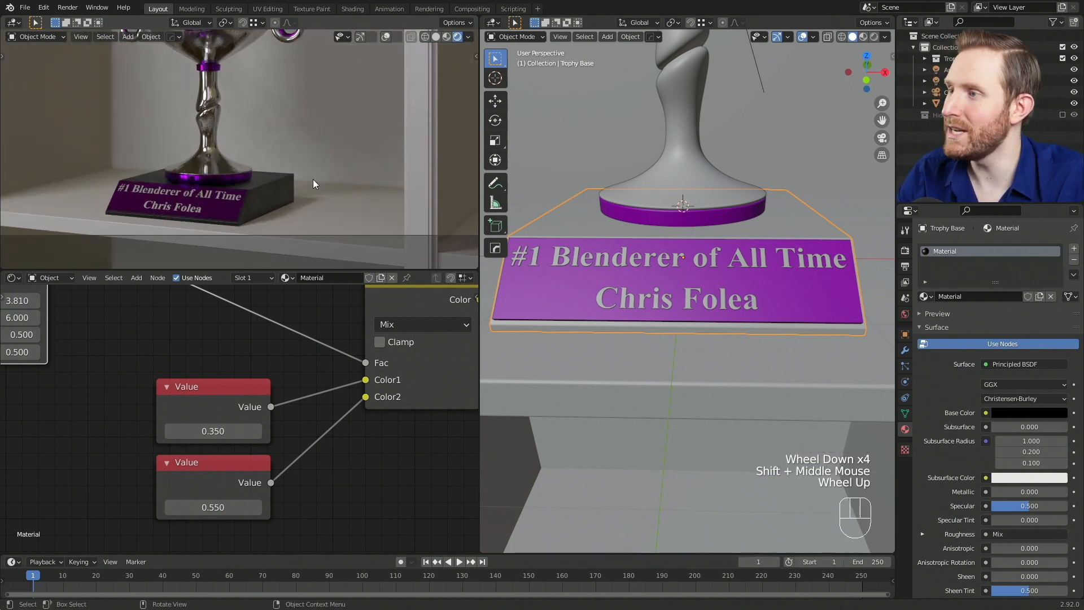
scroll(311, 177, "up", 2)
scroll(308, 173, "down", 3)
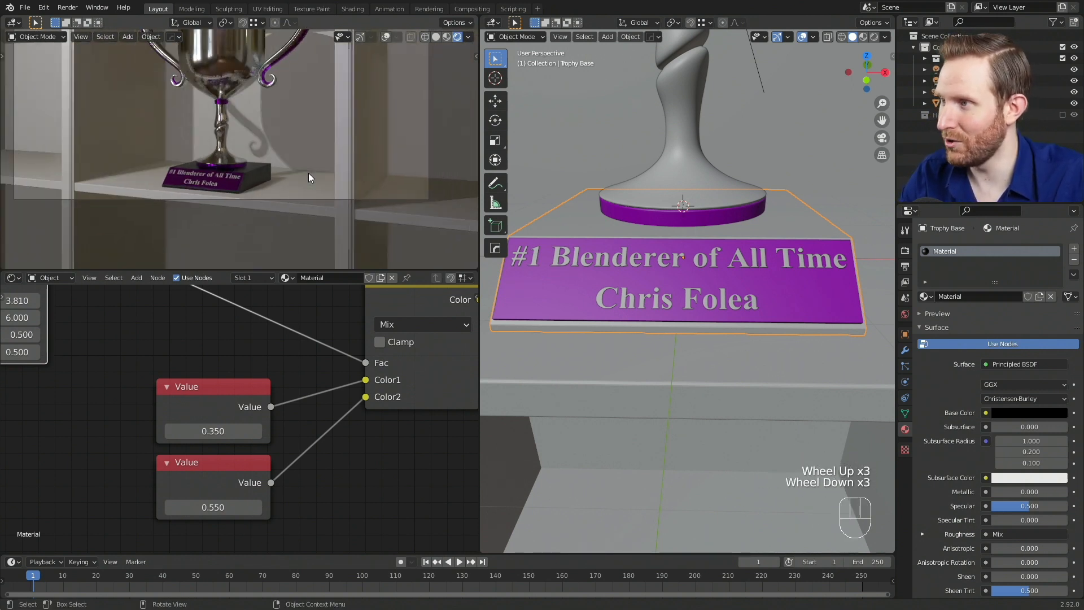
scroll(309, 177, "down", 1)
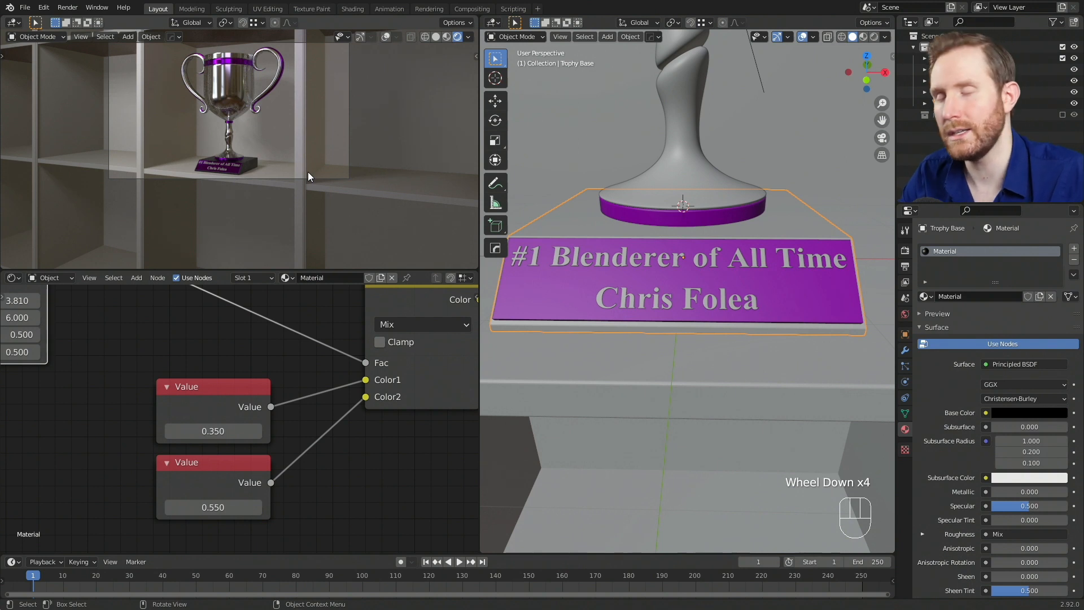
scroll(239, 137, "down", 2)
scroll(243, 142, "up", 3)
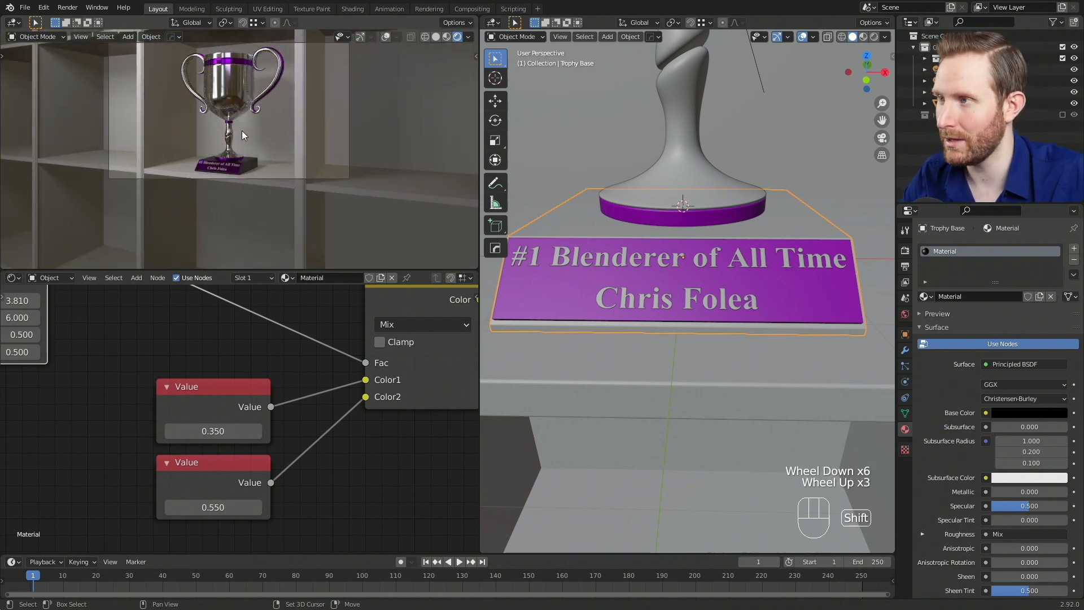
Examine the trophy in the rendered camera view, the surrounding shelf and the base material's full node layout
middle_click_drag(242, 130, 225, 164, "shift")
scroll(249, 167, "up", 2)
middle_click_drag(293, 166, 255, 161, "shift")
scroll(259, 160, "down", 1)
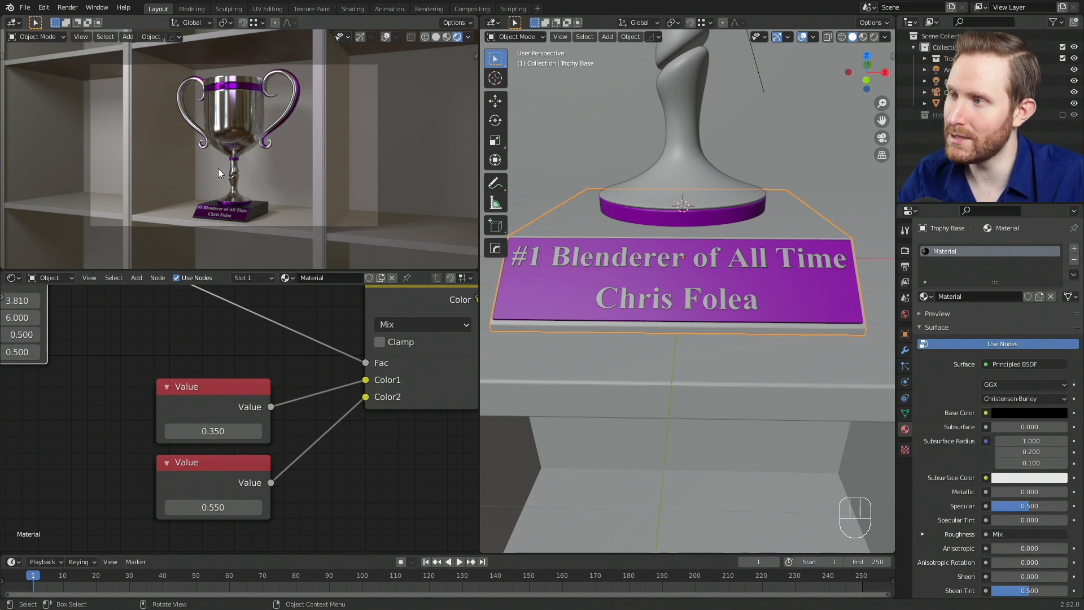
scroll(217, 168, "down", 2)
scroll(218, 169, "up", 2)
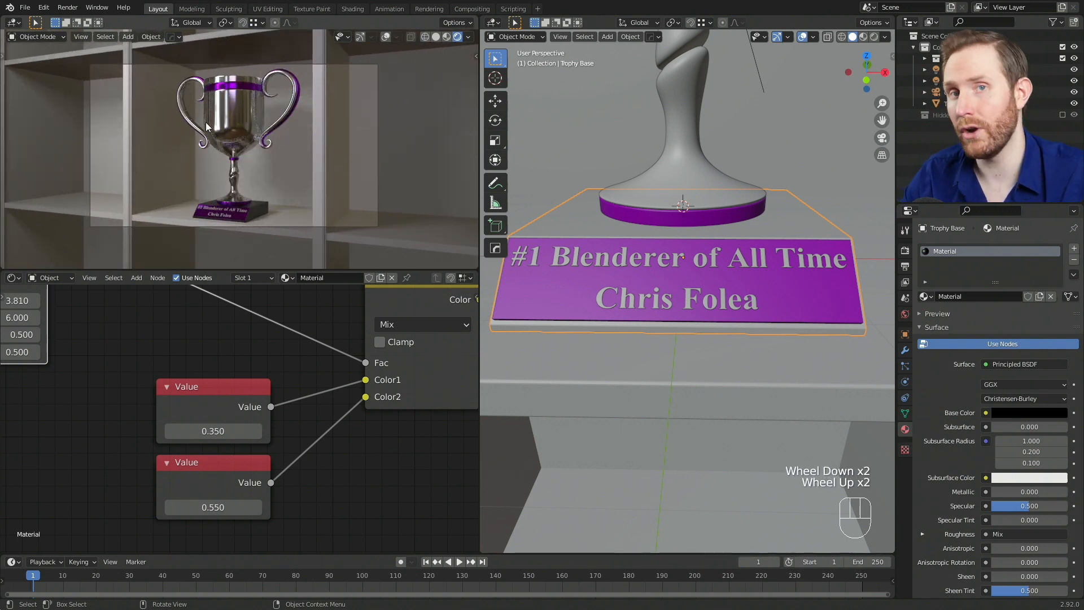
scroll(688, 268, "down", 6)
middle_click_drag(688, 217, 688, 267, "shift")
scroll(689, 267, "up", 2)
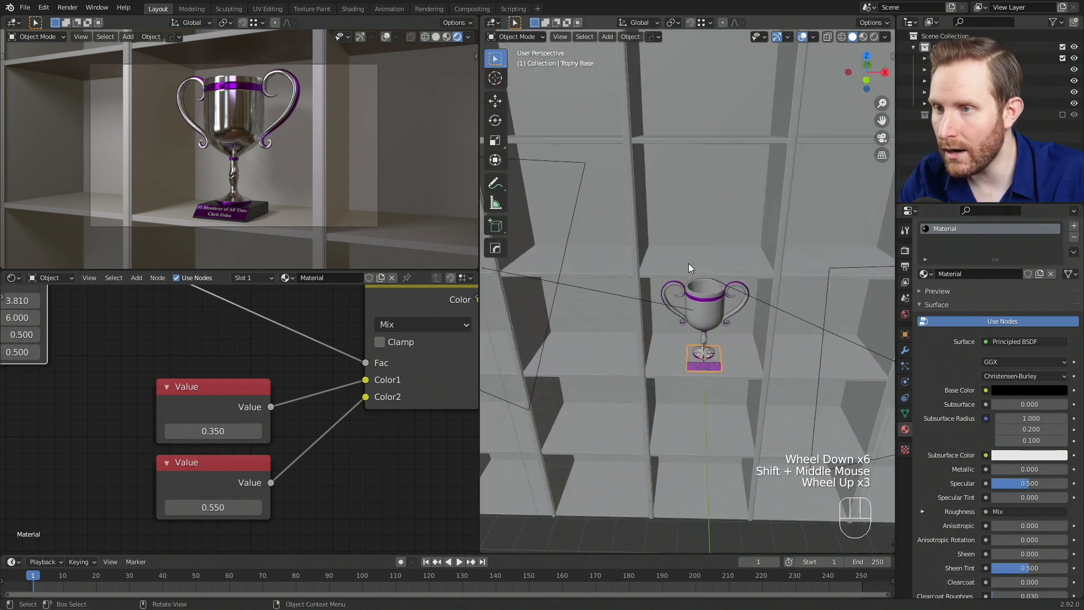
scroll(688, 268, "up", 1)
scroll(688, 268, "down", 2)
scroll(246, 341, "down", 4)
middle_click_drag(246, 341, 230, 405)
scroll(230, 398, "up", 3)
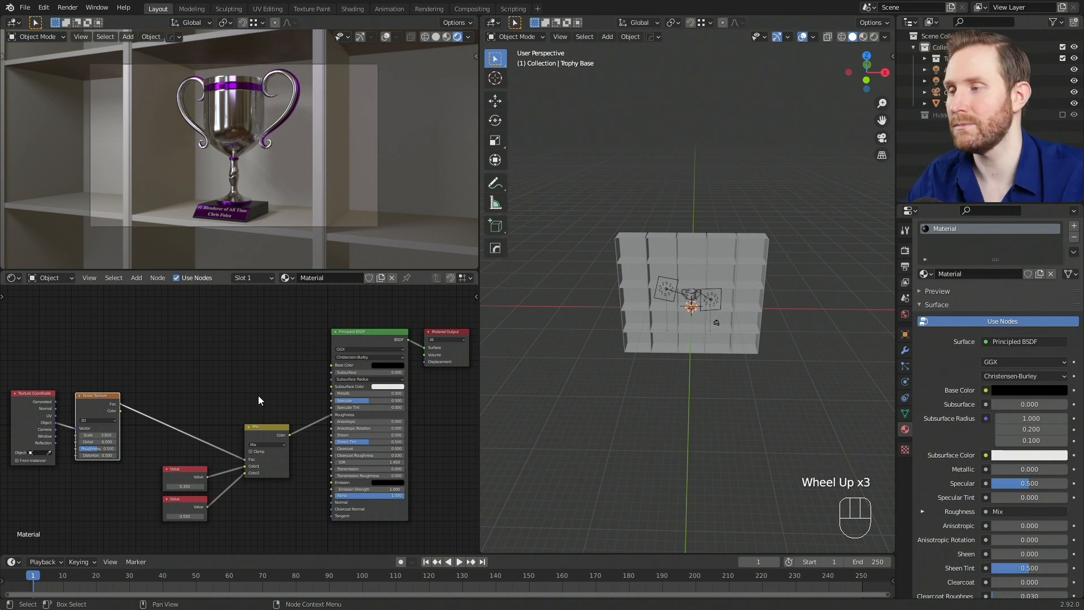
scroll(257, 399, "down", 1)
Add a plane mesh to the scene at the trophy's base
middle_click_drag(683, 328, 695, 322)
scroll(696, 322, "up", 2)
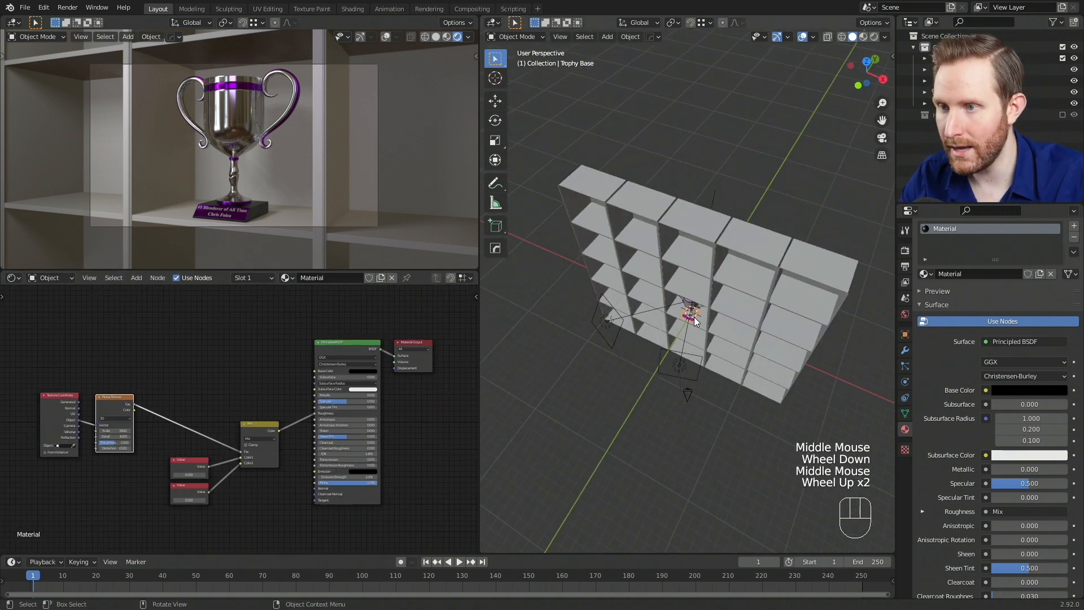
scroll(696, 322, "up", 1)
key("shift+a")
mouse_move(717, 315)
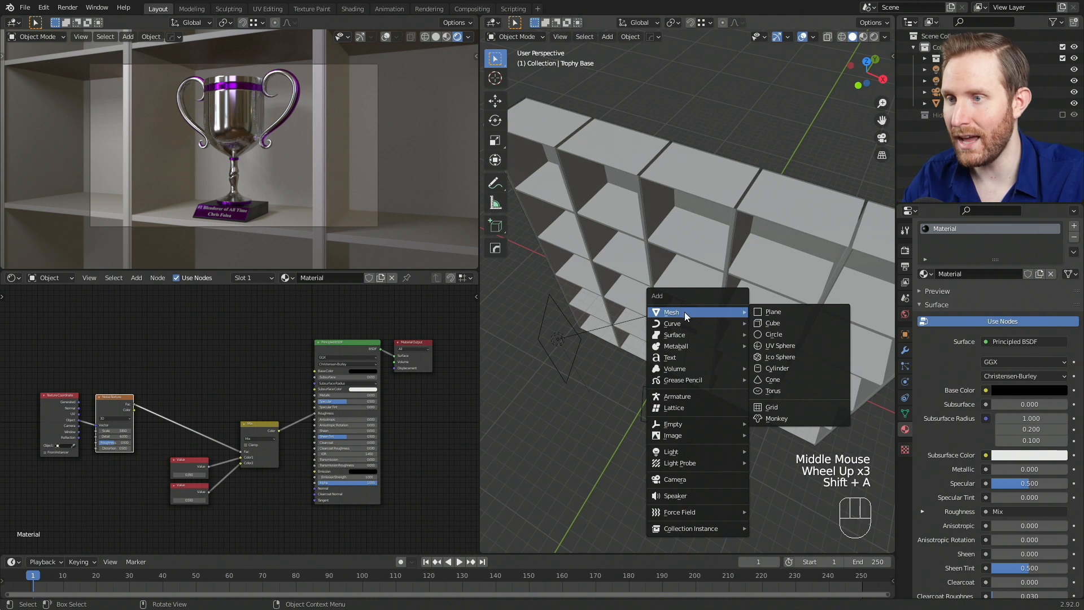
left_click(796, 310)
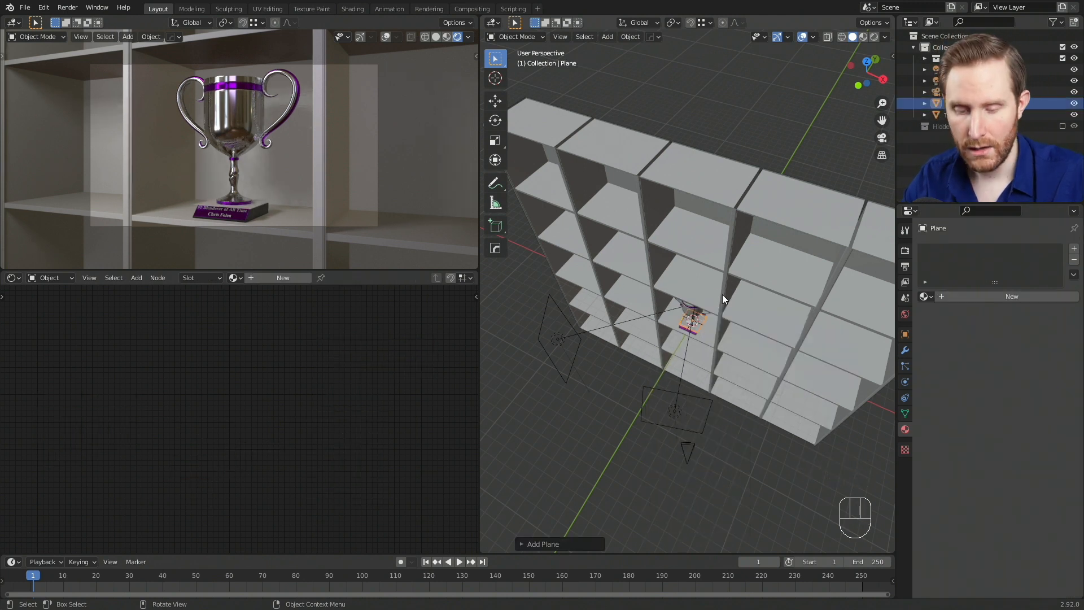
In the right orthographic wireframe view, rotate the plane by -90° so it stands upright
key("KP_3")
scroll(707, 290, "up", 1)
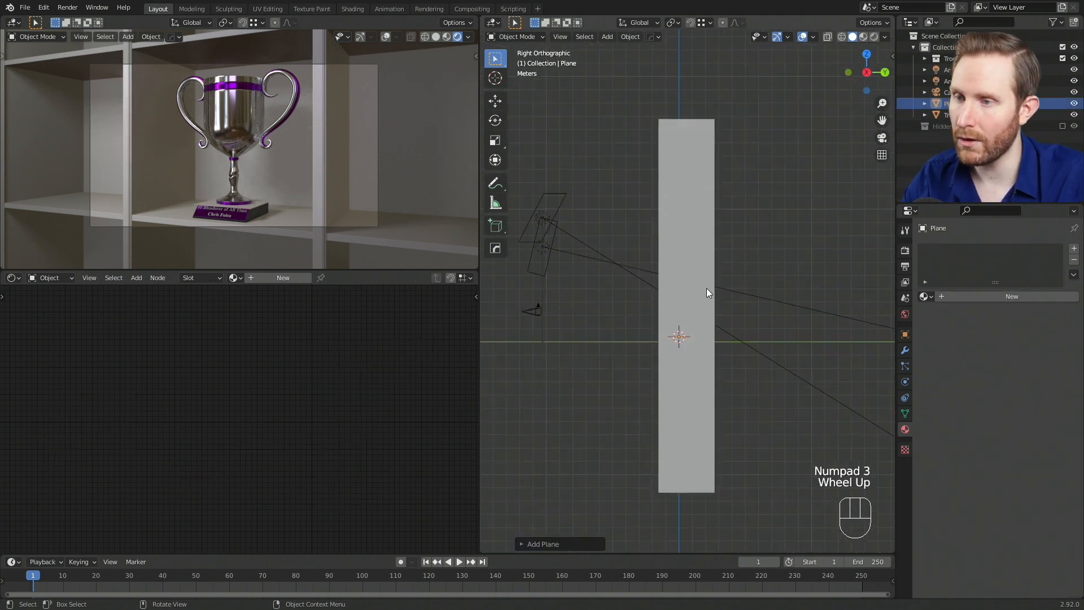
key("z")
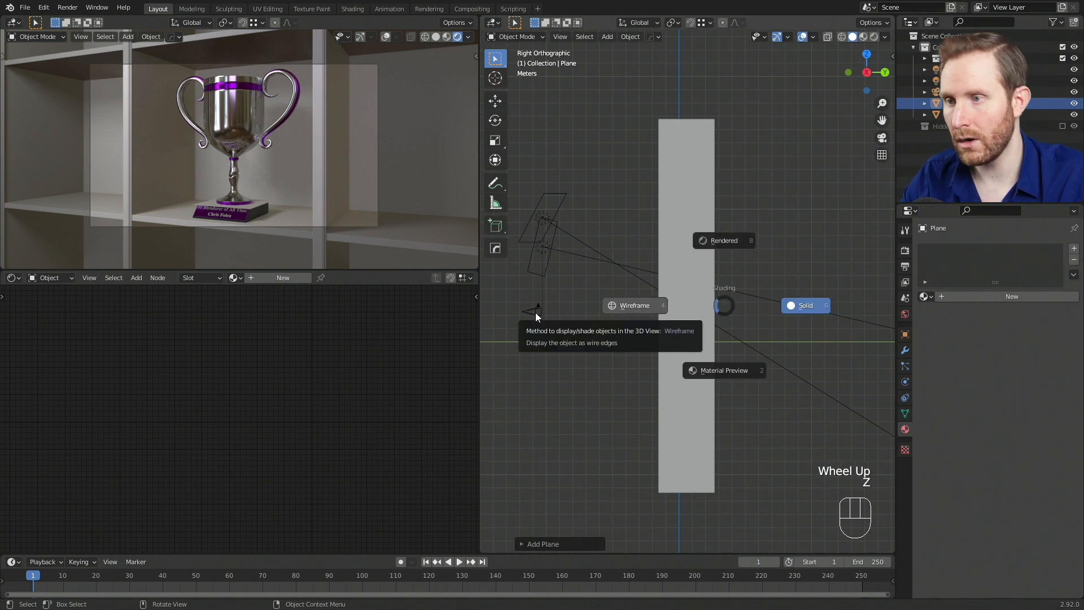
type("r")
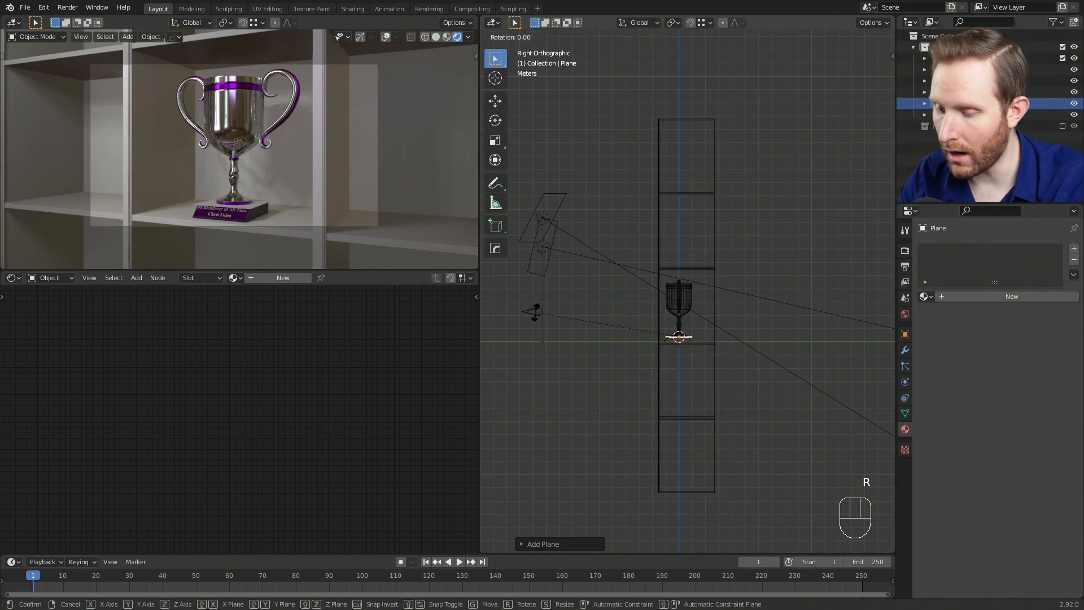
type("-90")
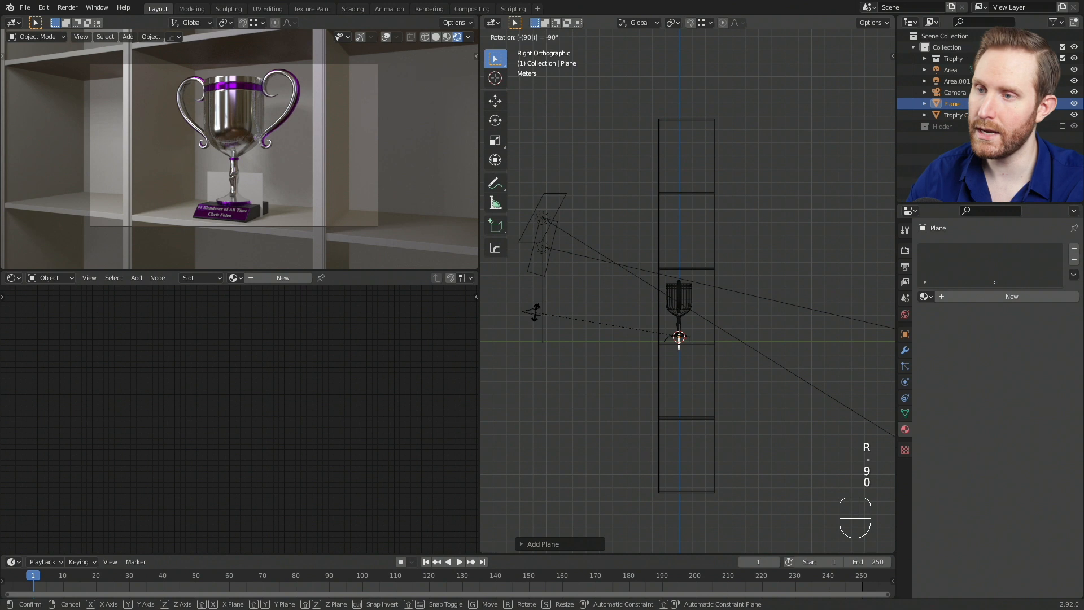
key("Return")
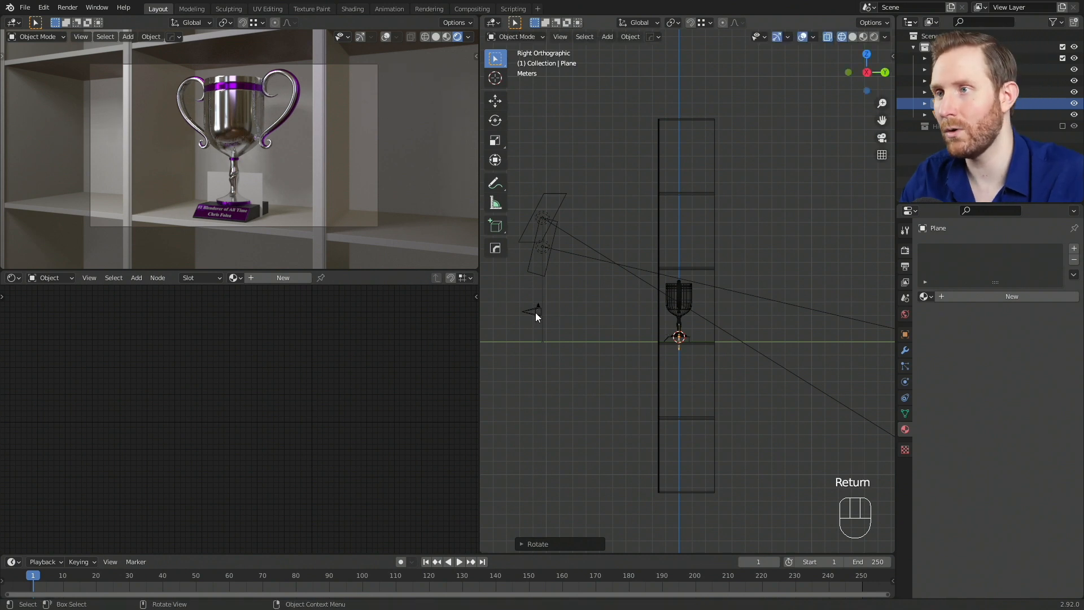
Move the upright plane from the trophy's base to the shelf's front edge on the camera side
scroll(632, 306, "up", 2)
middle_click_drag(632, 306, 650, 323, "shift")
scroll(728, 162, "up", 3)
middle_click_drag(727, 163, 818, 311, "shift")
scroll(735, 306, "up", 2)
scroll(818, 311, "up", 1)
key("g")
left_click(550, 293)
Fine-tune the plane's position so it sits just in front of the shelf's front edge with a tiny gap
middle_click_drag(550, 294, 702, 337, "shift")
scroll(707, 289, "up", 3)
scroll(702, 337, "up", 2)
key("g")
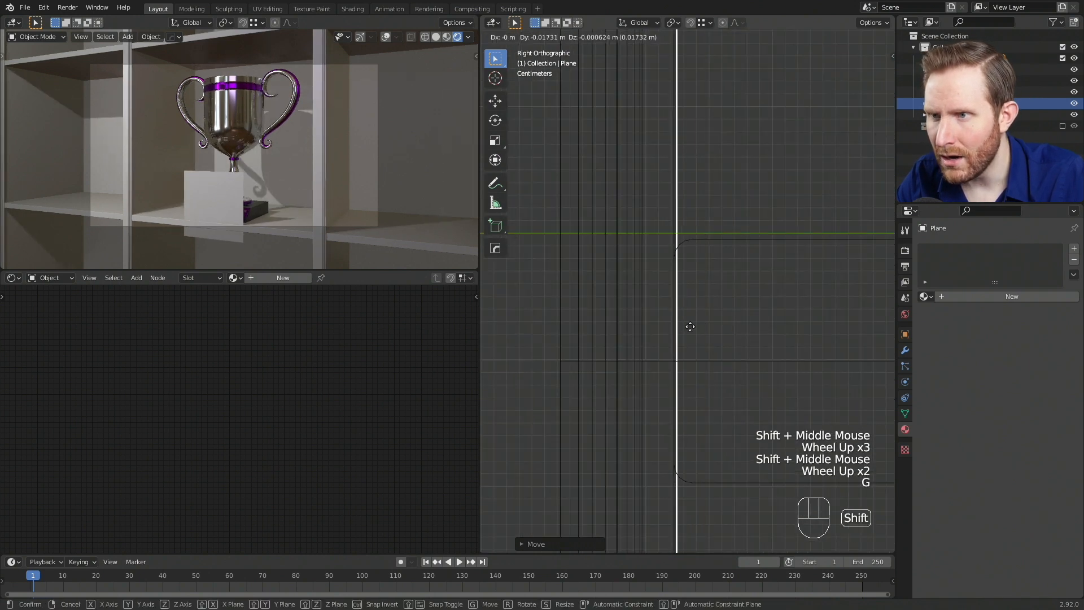
left_click(635, 327, "shift")
middle_click_drag(635, 327, 693, 361, "shift")
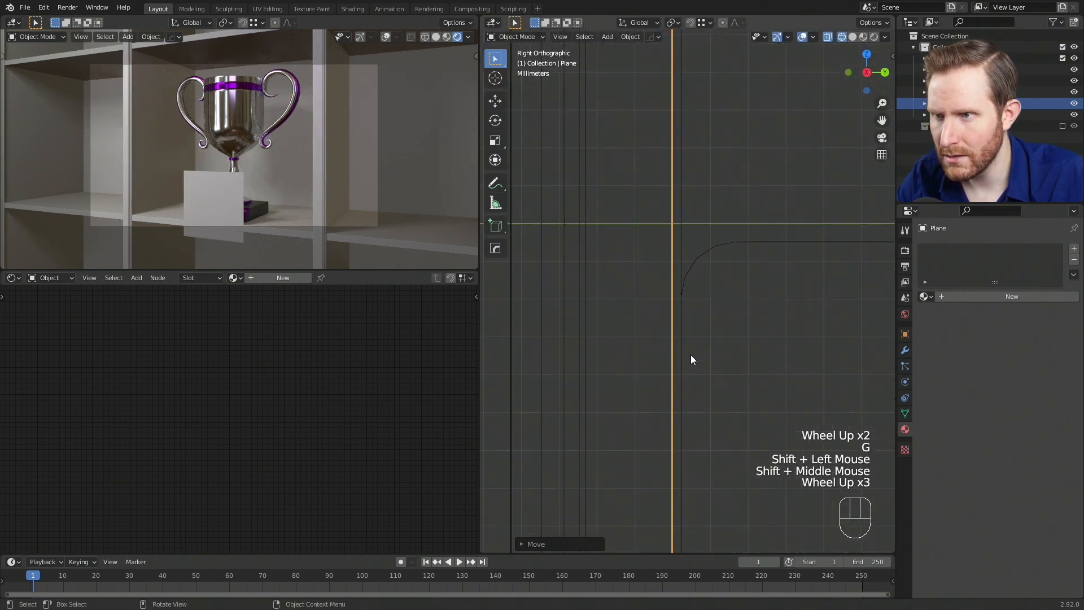
scroll(693, 360, "up", 4)
key("g")
left_click(735, 257, "shift")
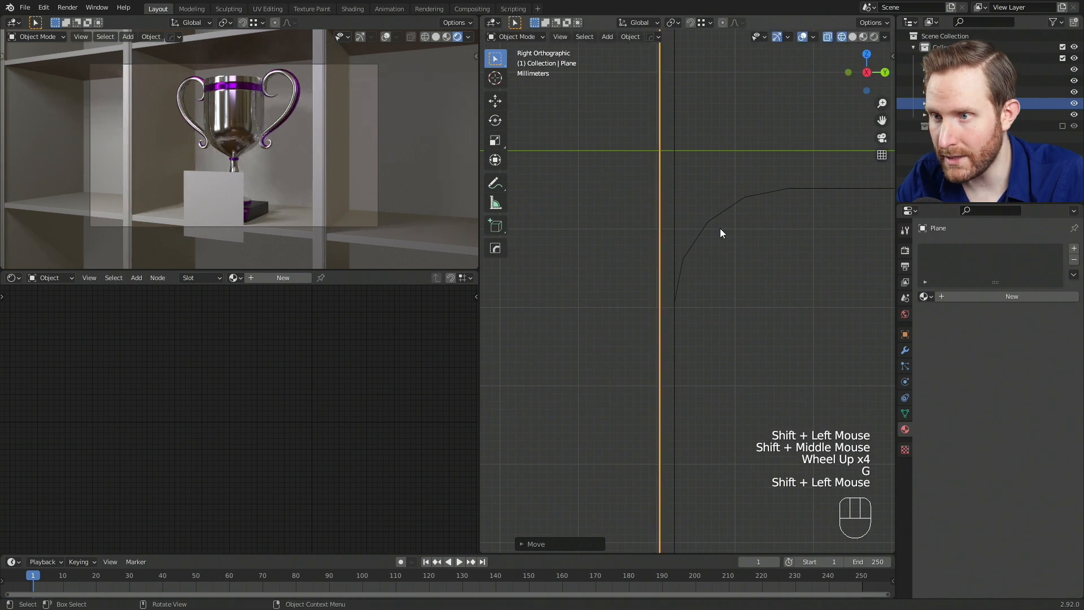
scroll(671, 305, "down", 4)
scroll(624, 269, "down", 2)
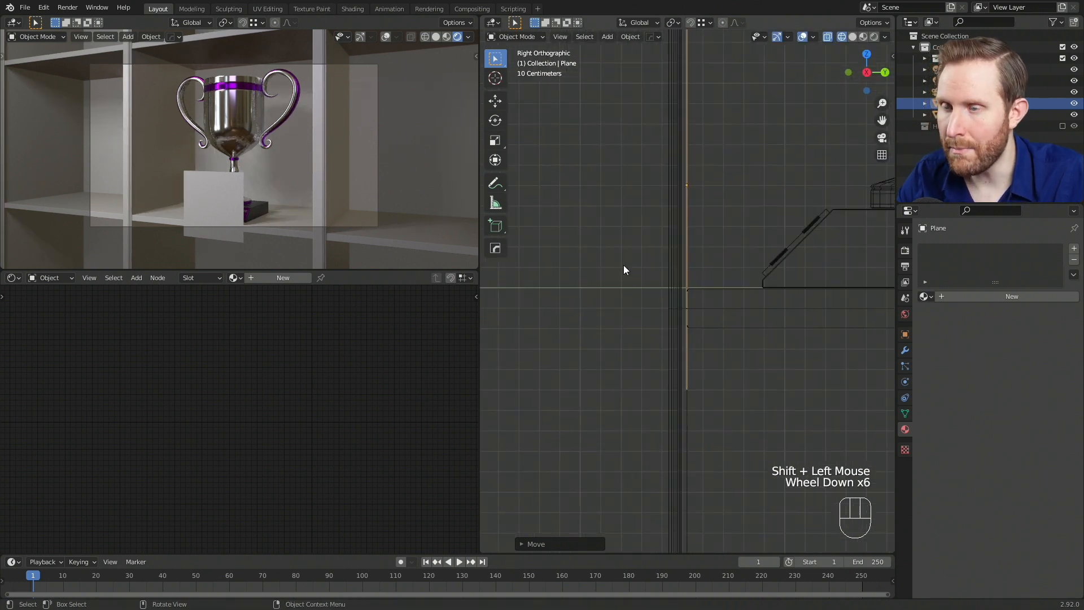
Return to solid shading and scale the plane uniformly until it covers the whole front of the shelf
middle_click_drag(625, 269, 739, 307)
scroll(740, 307, "down", 3)
scroll(728, 294, "down", 2)
mouse_move(683, 270)
middle_mouse_down()
mouse_move(729, 294)
mouse_move(729, 361)
middle_mouse_up()
key("z")
scroll(730, 361, "up", 1)
scroll(697, 324, "down", 1)
left_click(802, 407)
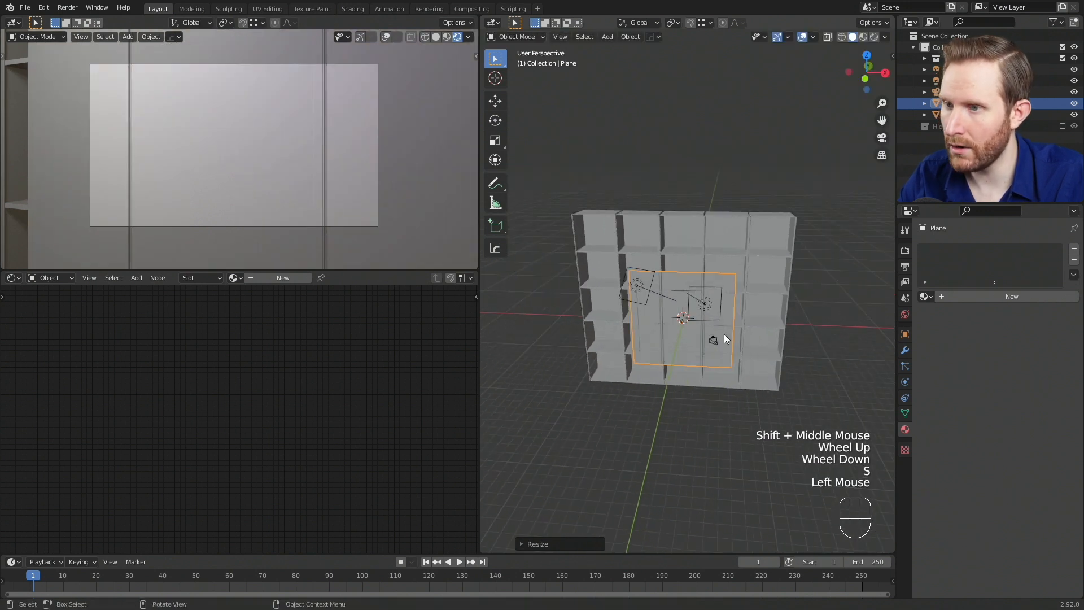
key("s")
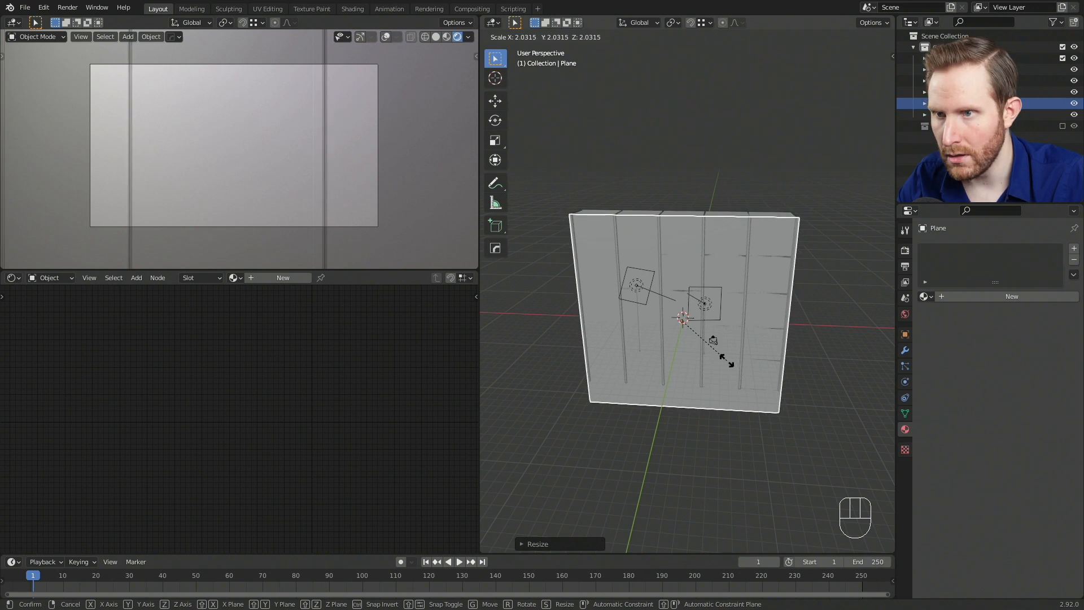
left_click(738, 375)
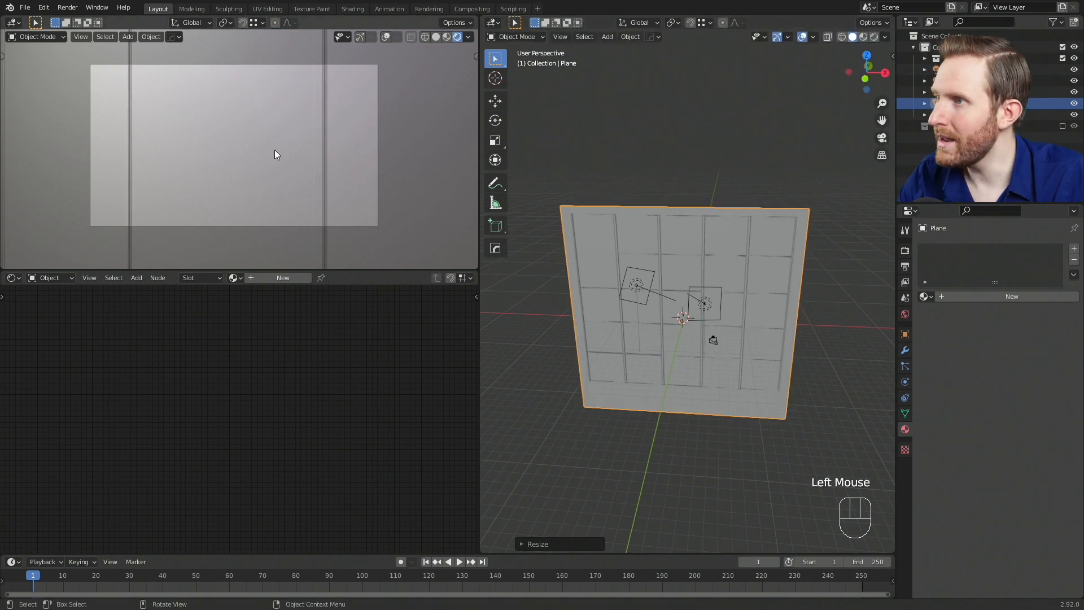
Examine how the plane in front of the shelf looks in the rendered camera view
scroll(265, 141, "up", 2)
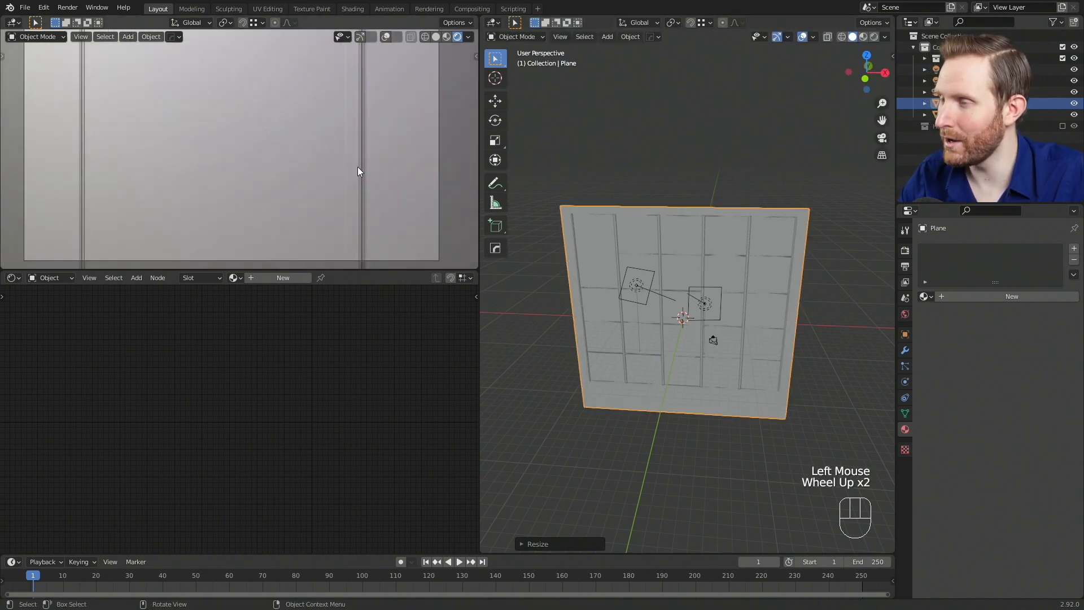
scroll(361, 139, "down", 2)
scroll(337, 133, "down", 1)
scroll(354, 164, "up", 1)
scroll(353, 164, "up", 1)
middle_click_drag(354, 165, 348, 138, "shift")
scroll(358, 149, "up", 1)
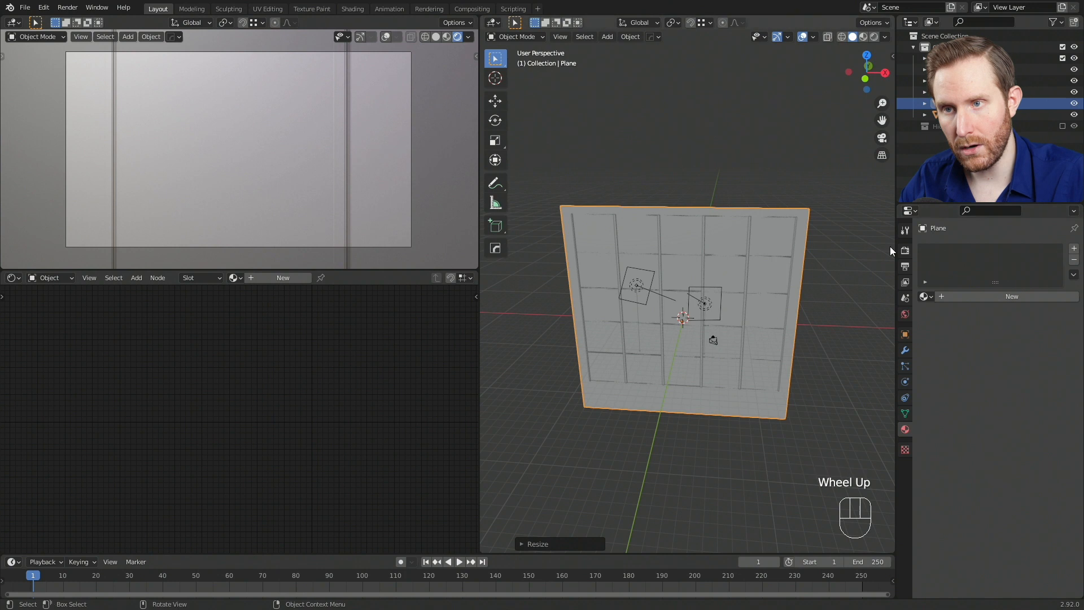
Create a new material for the plane and bring its shader nodes into view
left_click(984, 297)
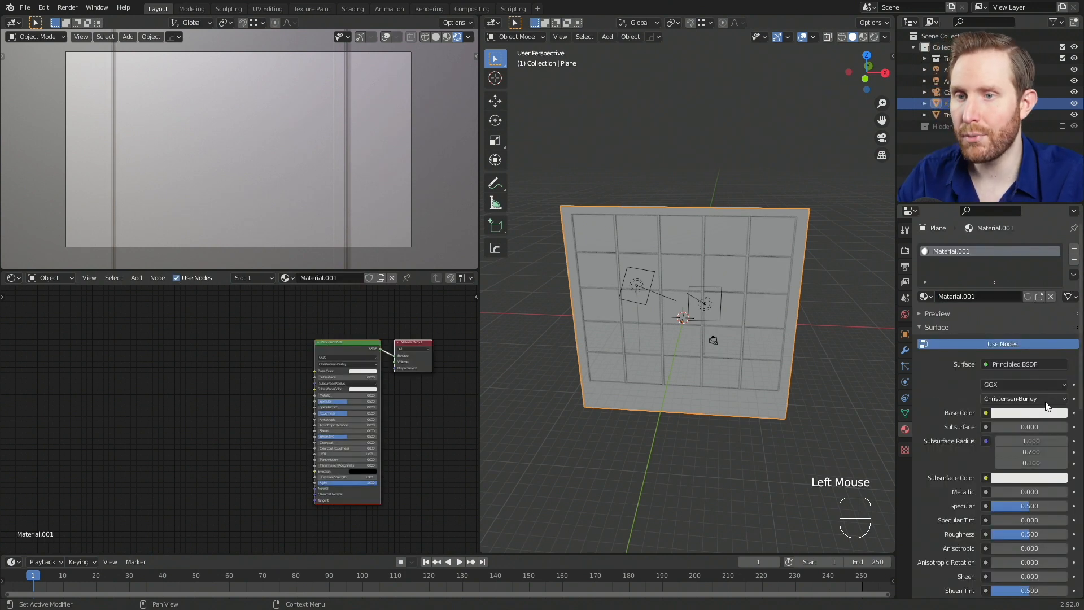
middle_click_drag(362, 355, 313, 350)
scroll(315, 351, "up", 2)
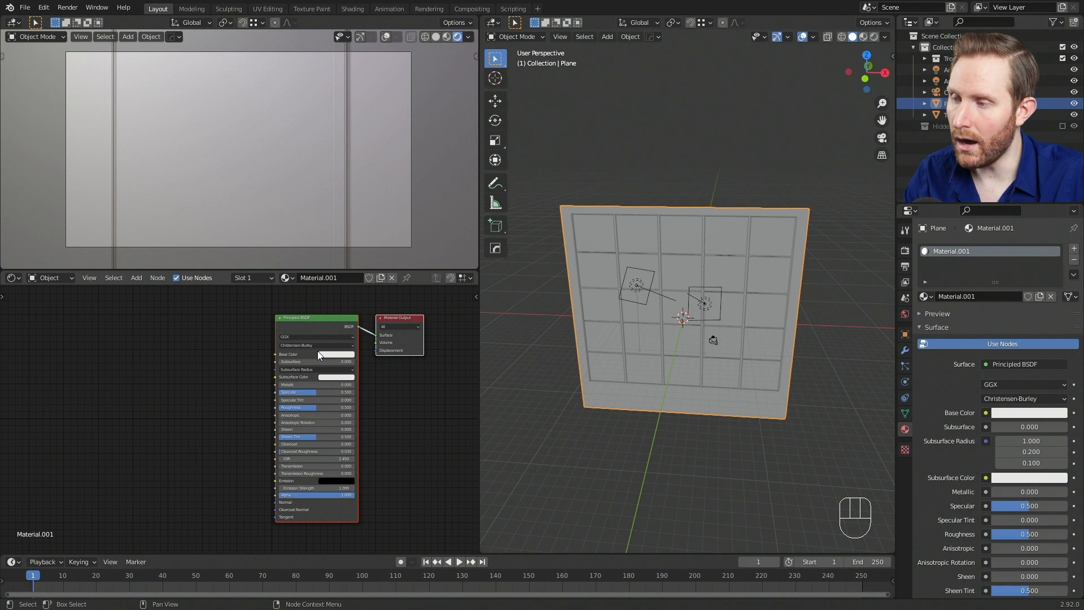
scroll(174, 405, "up", 6)
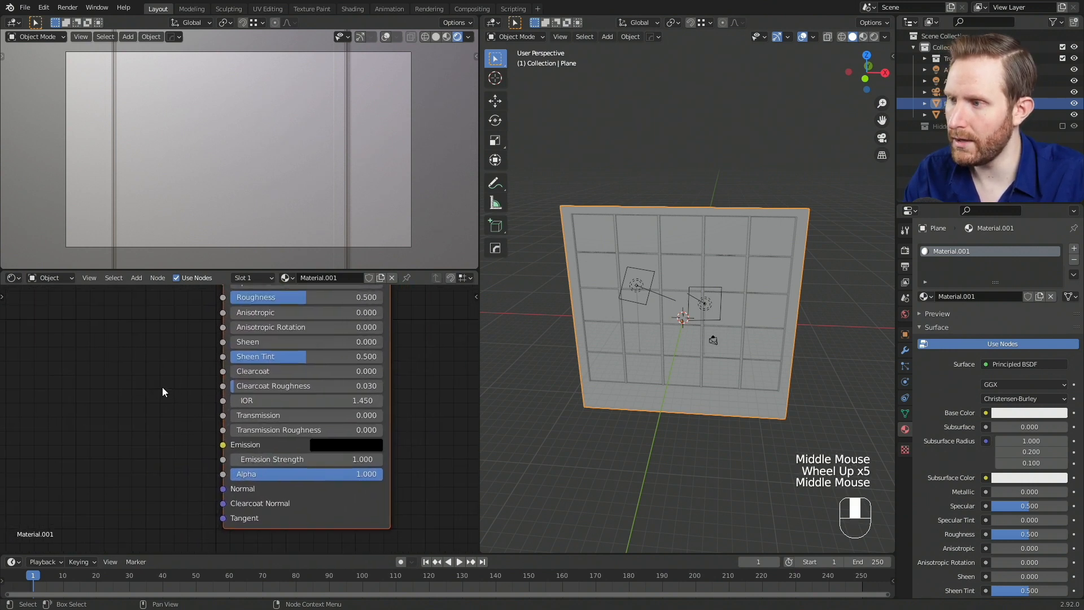
scroll(169, 407, "down", 3)
middle_click_drag(128, 362, 127, 435)
scroll(128, 435, "down", 2)
mouse_move(222, 365)
middle_mouse_down()
mouse_move(299, 378)
mouse_move(212, 378)
middle_mouse_up()
Delete the Principled BSDF node from the plane's material
left_click(309, 372)
scroll(212, 378, "up", 2)
left_click_drag(381, 324, 229, 360)
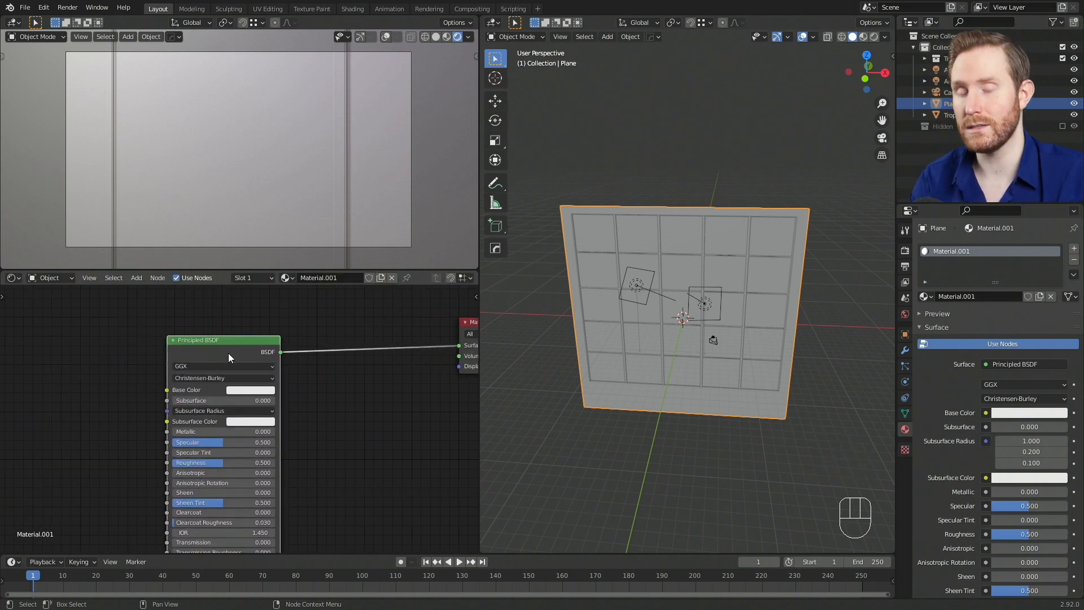
left_click_drag(275, 368, 333, 342)
middle_click_drag(313, 333, 242, 371)
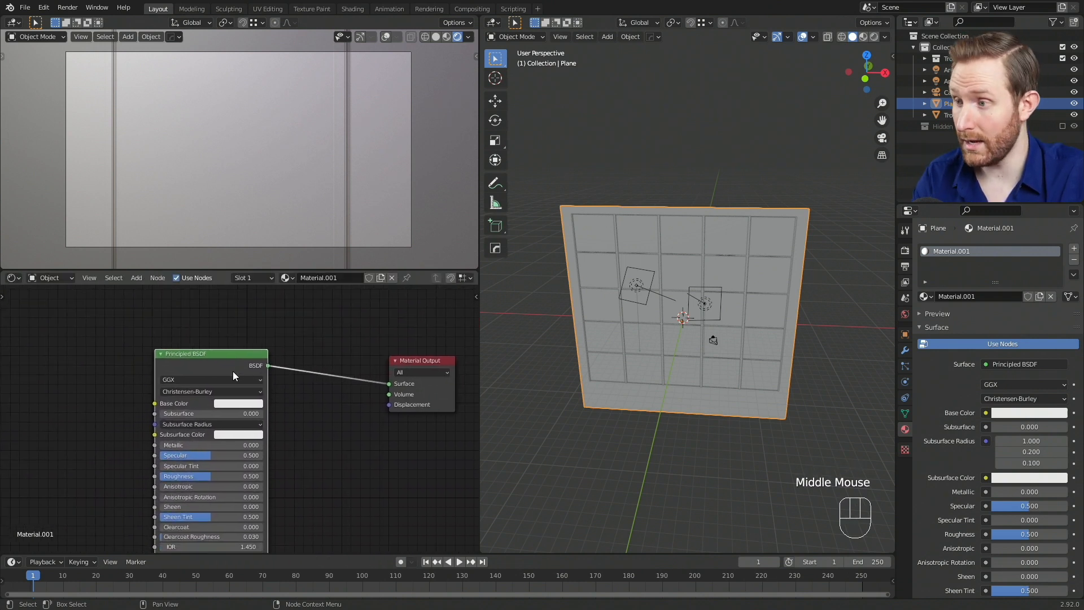
key("Delete")
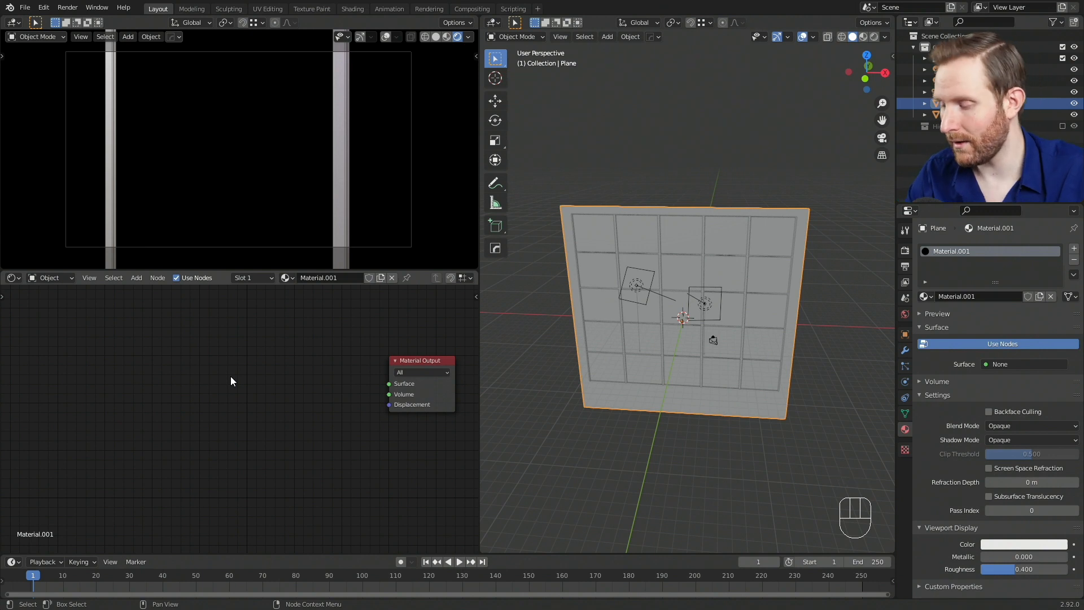
Add a Transparent BSDF node, connect it to the Material Output's Surface input, and place it beside the output
key("shift+a")
mouse_move(223, 394)
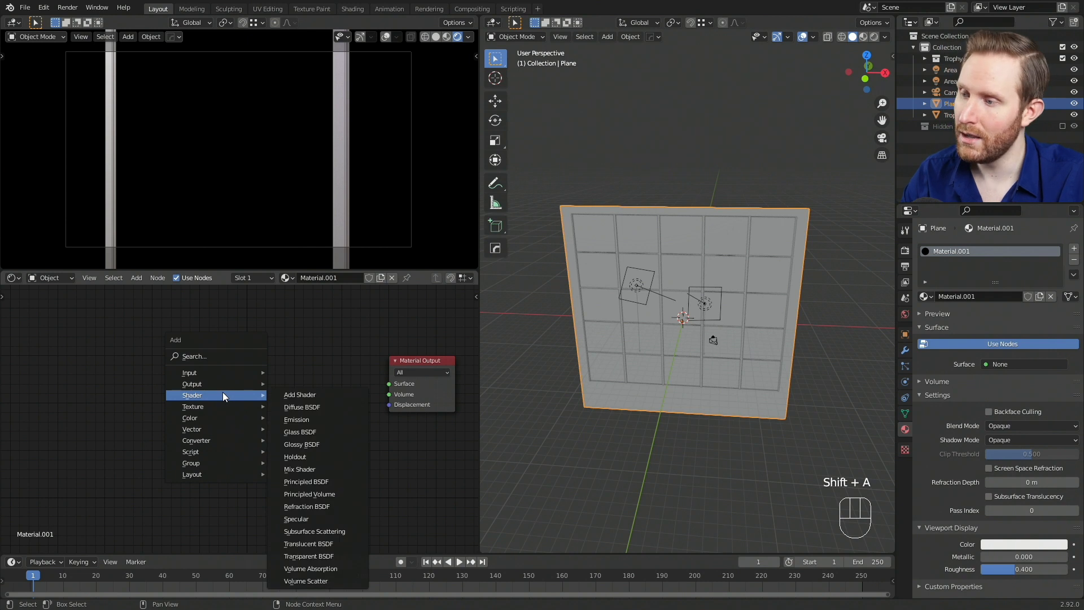
left_click(334, 558)
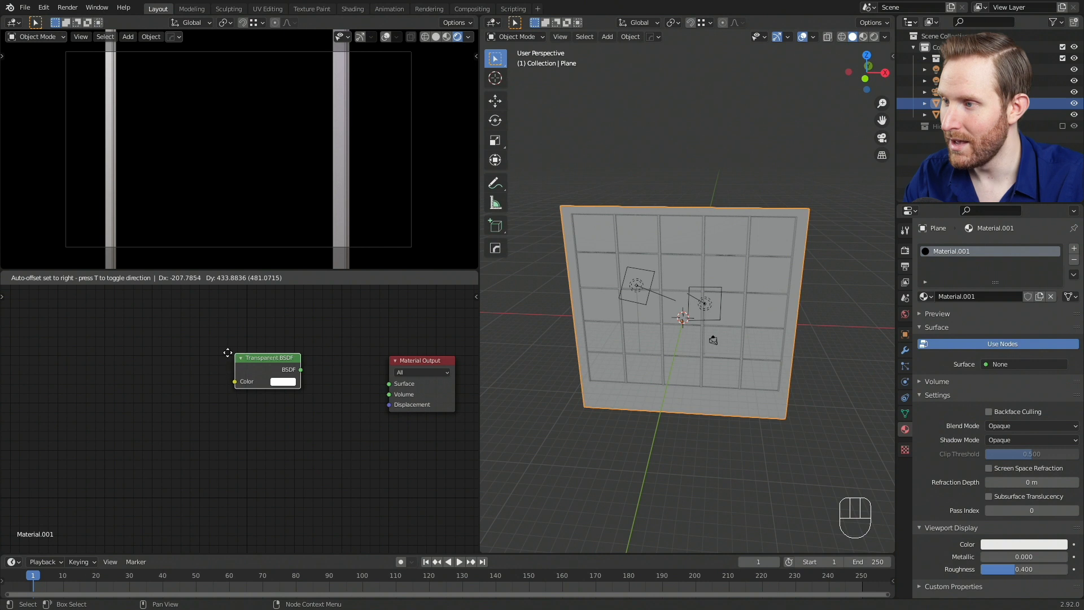
left_click(235, 354)
scroll(248, 417, "up", 2)
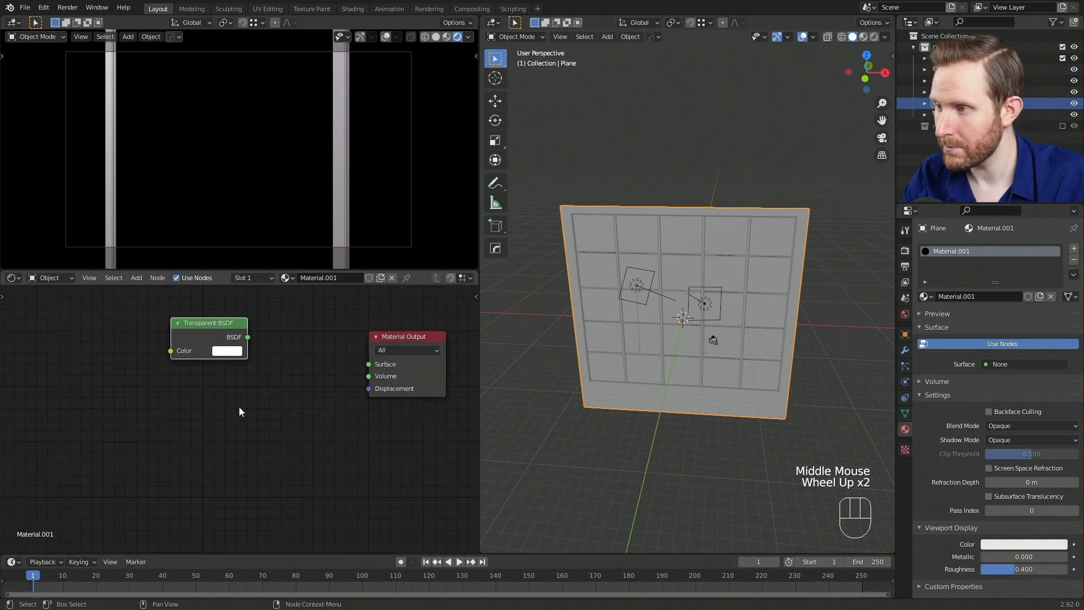
scroll(239, 407, "up", 1)
left_click_drag(235, 379, 359, 408)
left_click_drag(188, 382, 273, 374)
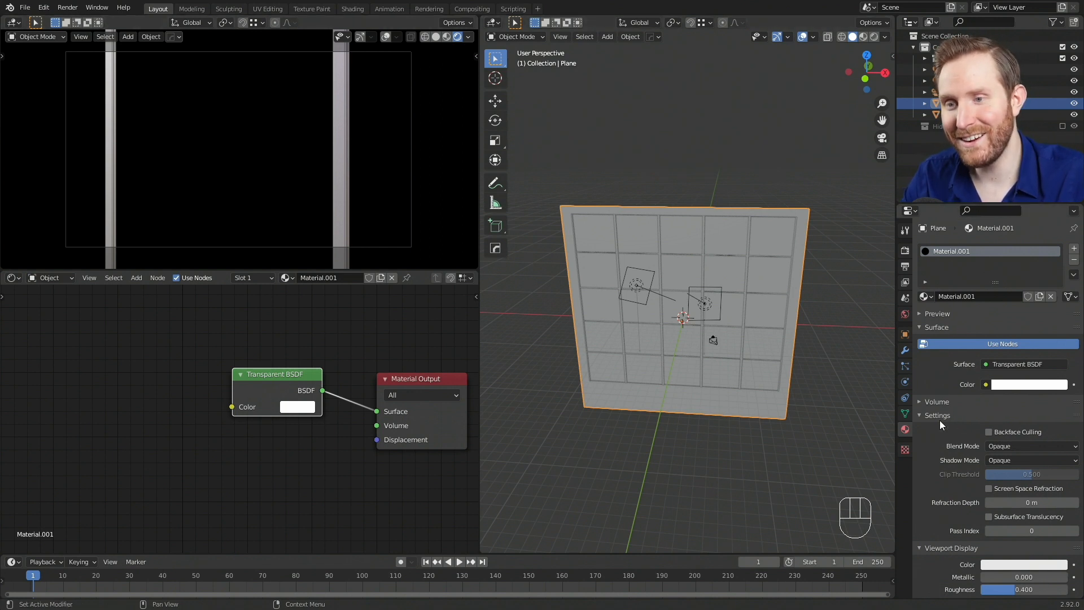
Set the plane material's blend mode to Alpha Blend and its shadow mode to None
left_click(1003, 447)
left_click(1012, 497)
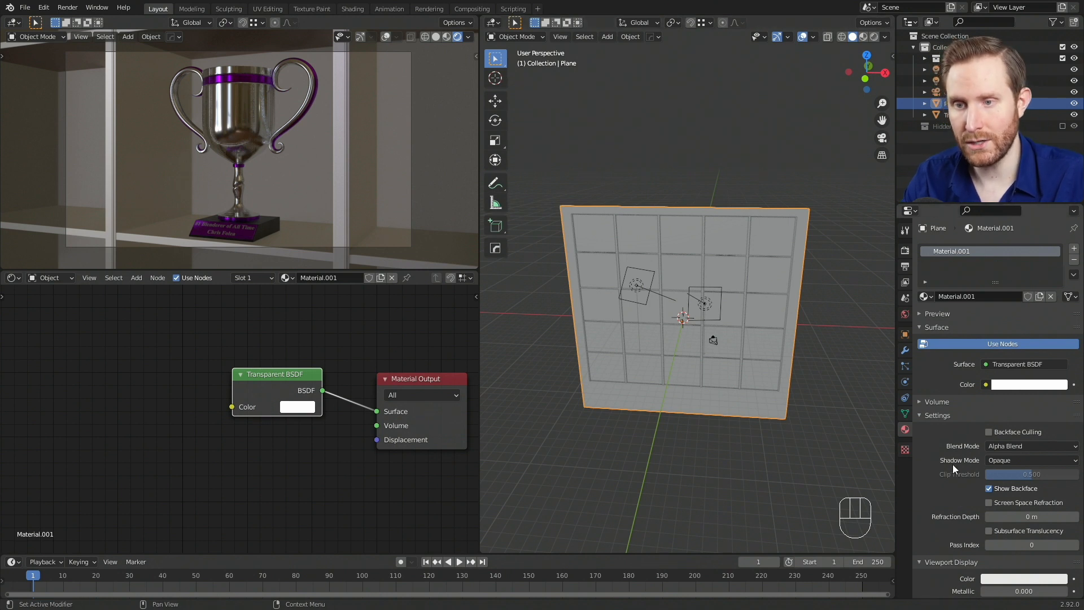
left_click(1039, 459)
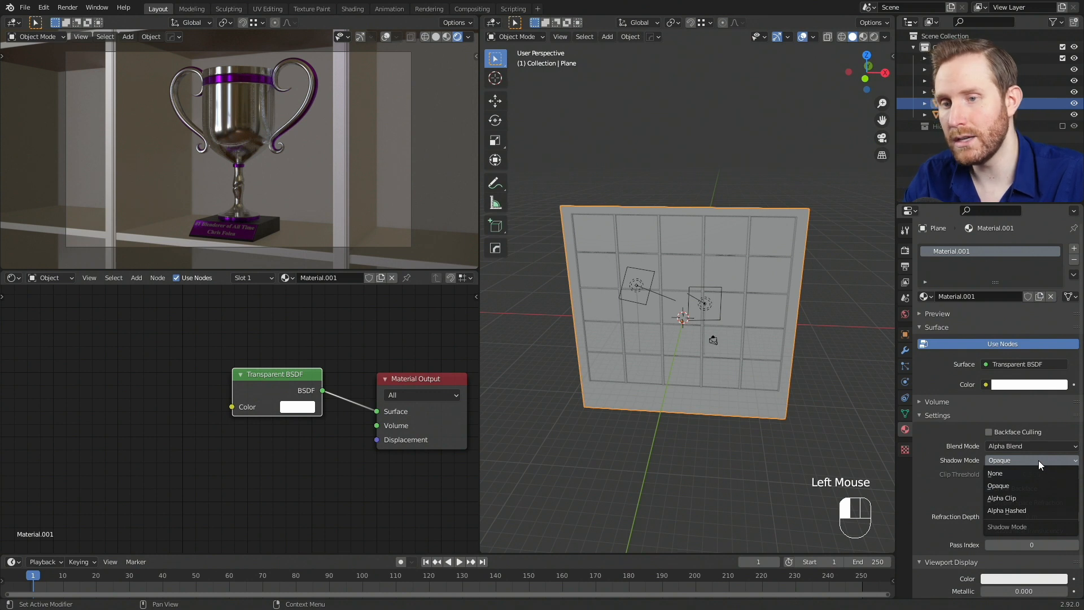
left_click(1011, 475)
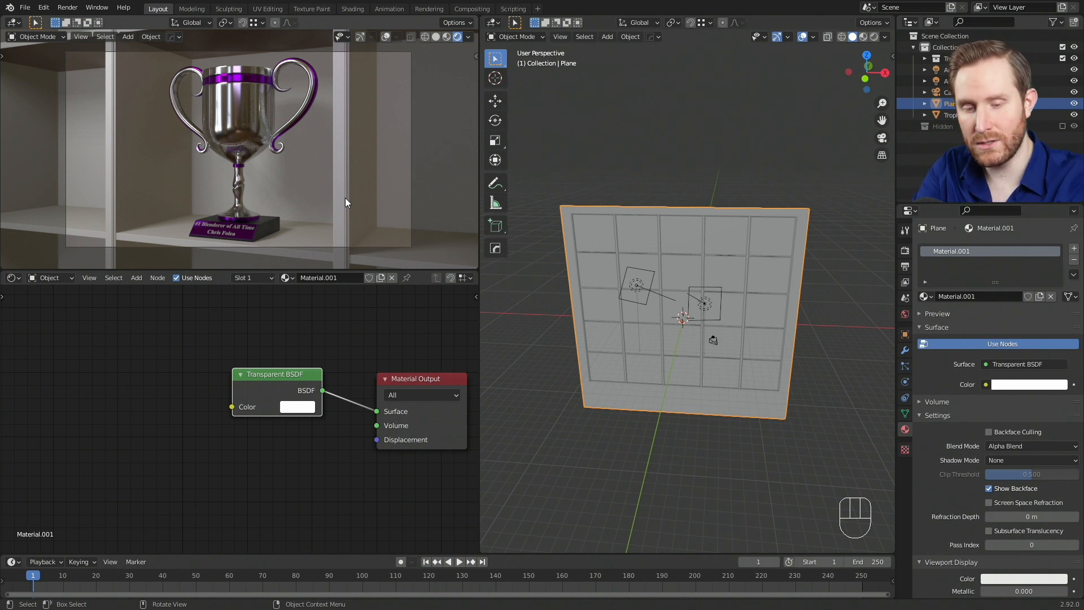
scroll(306, 201, "down", 2)
scroll(306, 201, "up", 2)
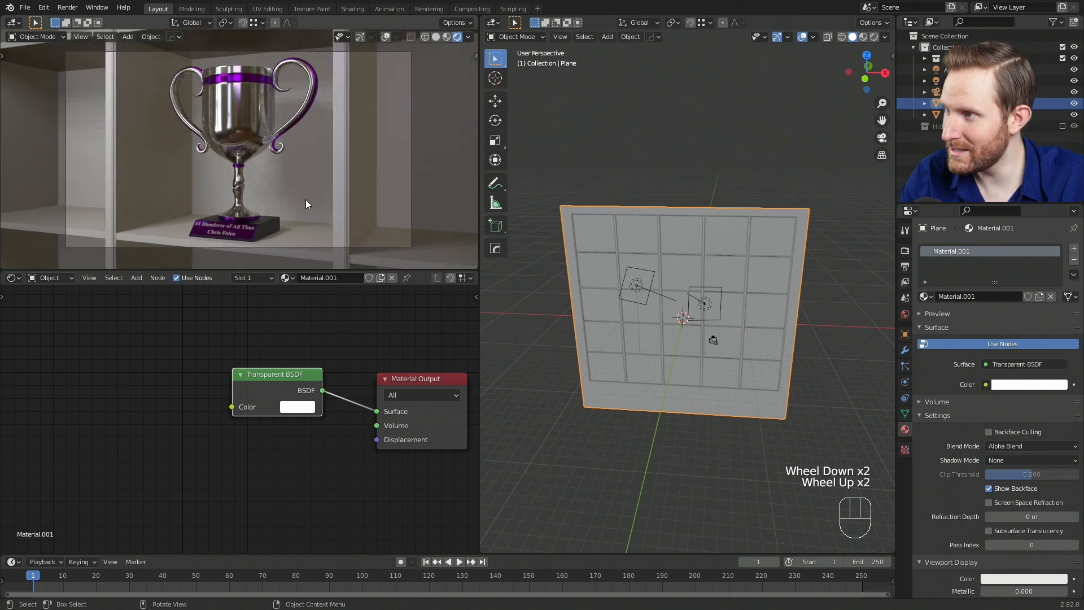
Move the Transparent BSDF node well away from the Material Output to make room for more shader nodes
scroll(306, 195, "down", 1)
scroll(313, 195, "up", 1)
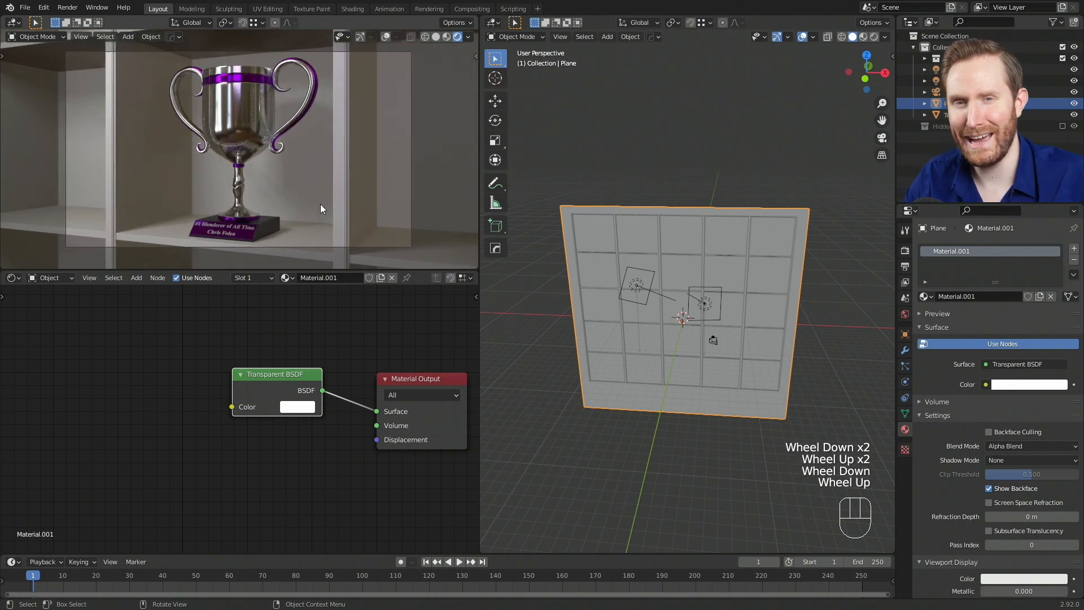
middle_click_drag(336, 372, 344, 382)
scroll(345, 382, "up", 2)
left_click_drag(317, 372, 133, 343)
middle_click_drag(251, 384, 201, 371)
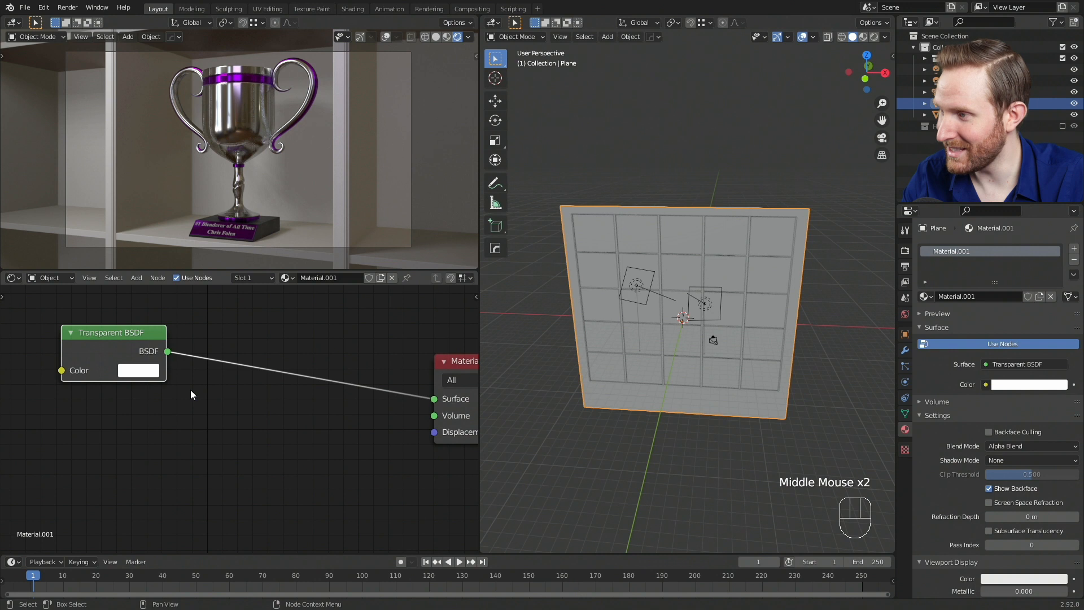
Add a Glossy BSDF node below the Transparent BSDF and connect it to the Material Output's Surface input
key("shift+a")
mouse_move(151, 391)
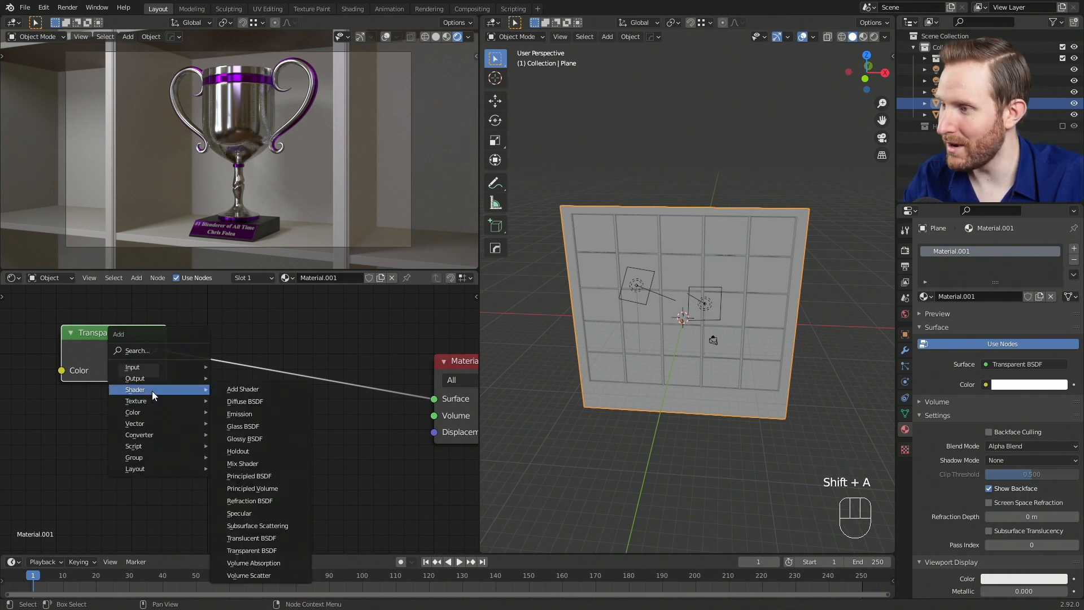
left_click(246, 439)
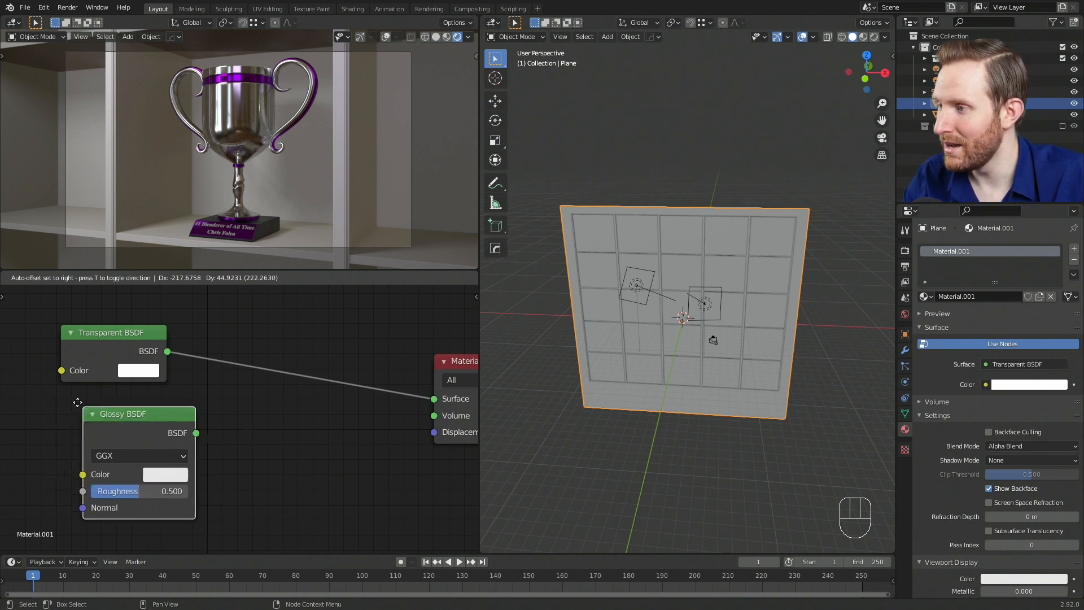
left_click(204, 443)
left_click_drag(179, 435, 434, 399)
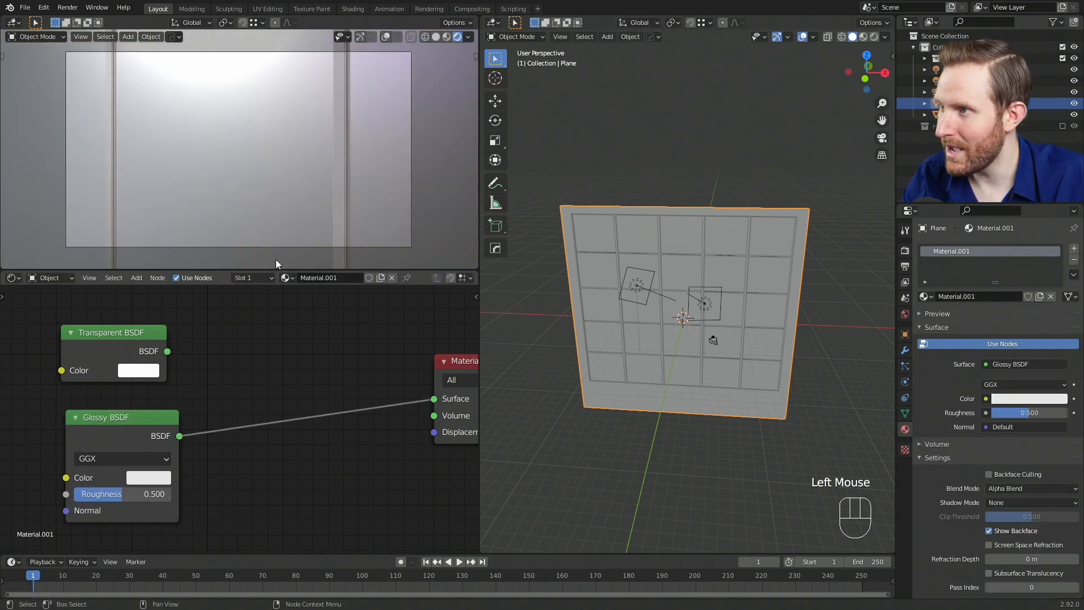
Set the Glossy BSDF's roughness to 0.005 and shift the node slightly further below the Transparent BSDF
left_click(117, 495)
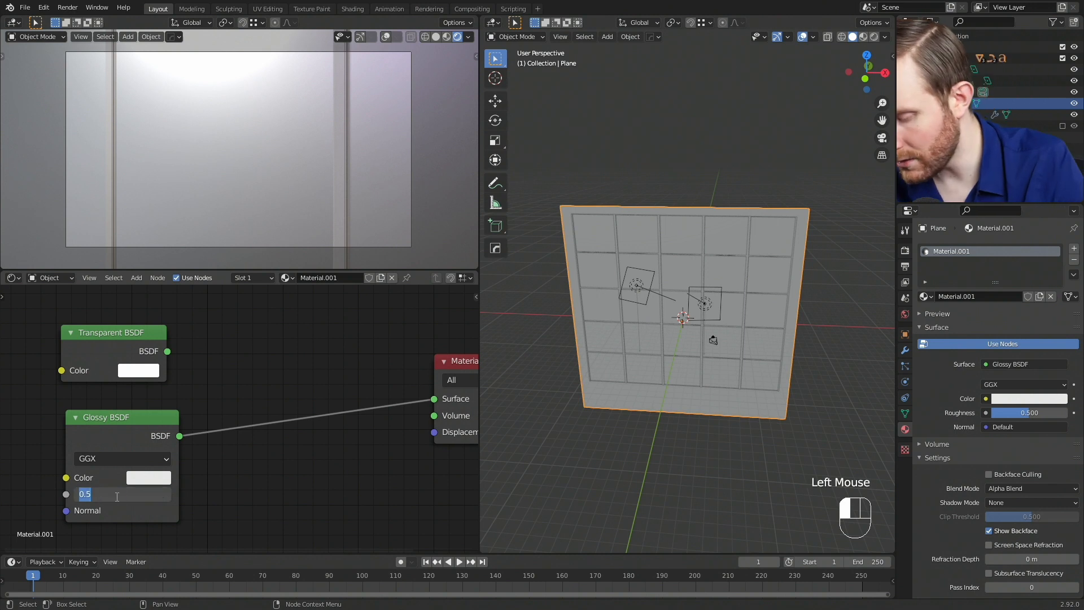
type(".005")
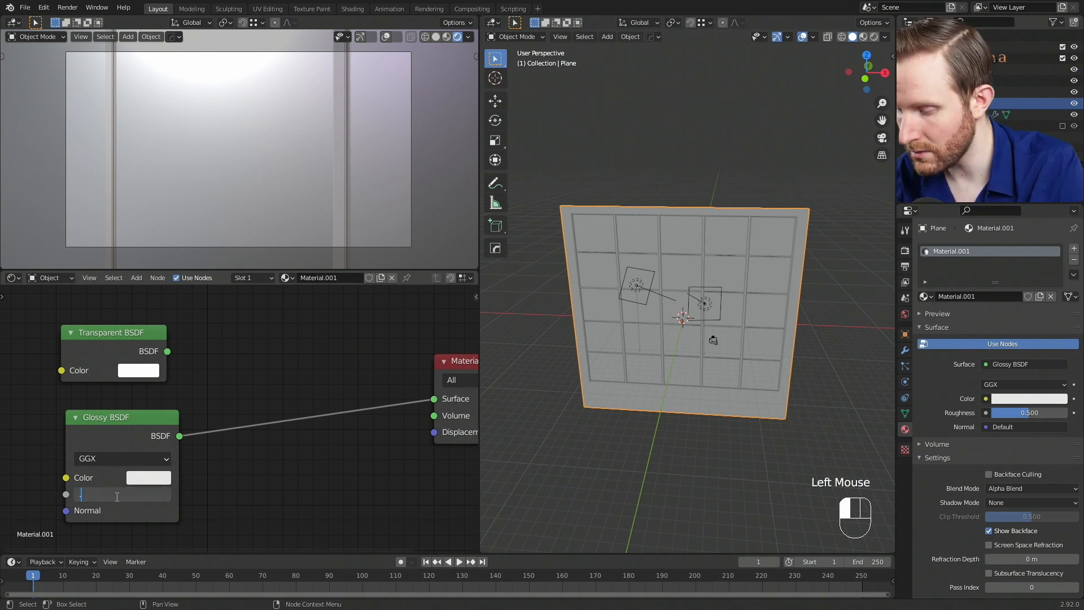
key("Return")
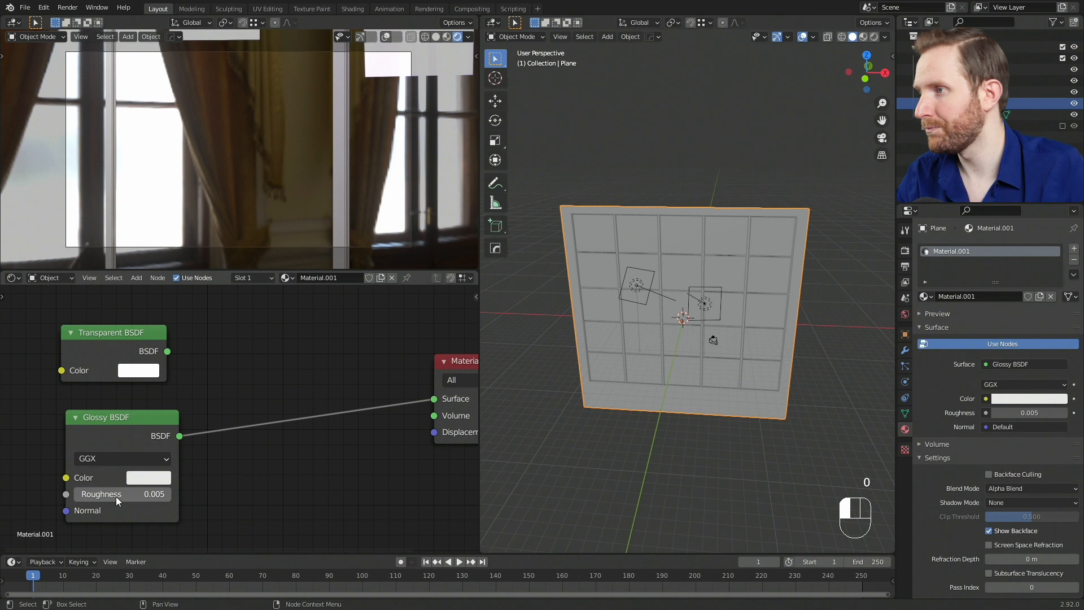
scroll(253, 144, "down", 2)
scroll(253, 144, "up", 2)
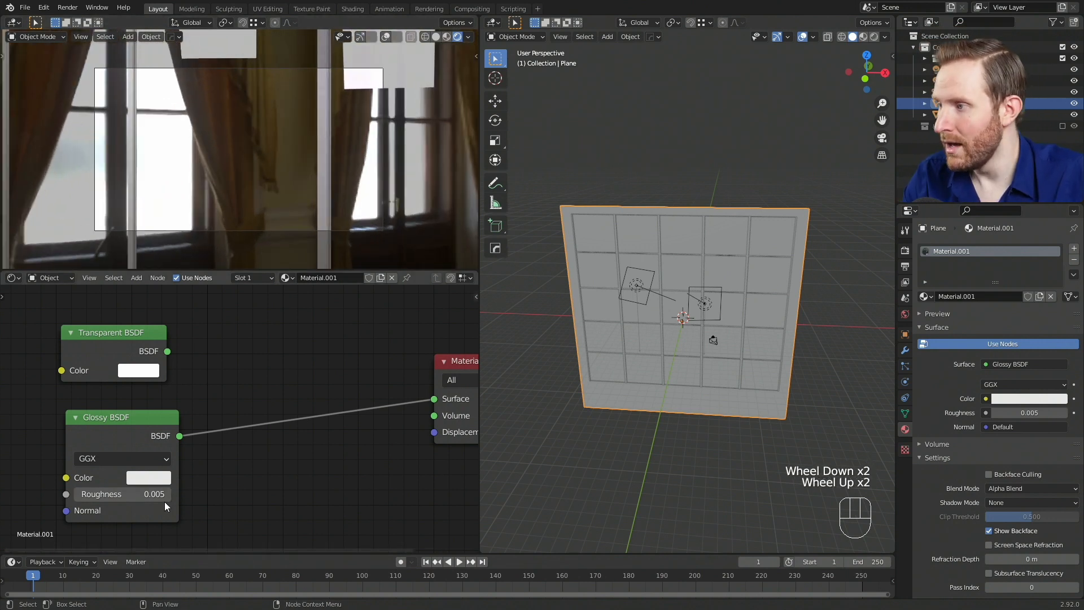
left_click_drag(127, 426, 131, 442)
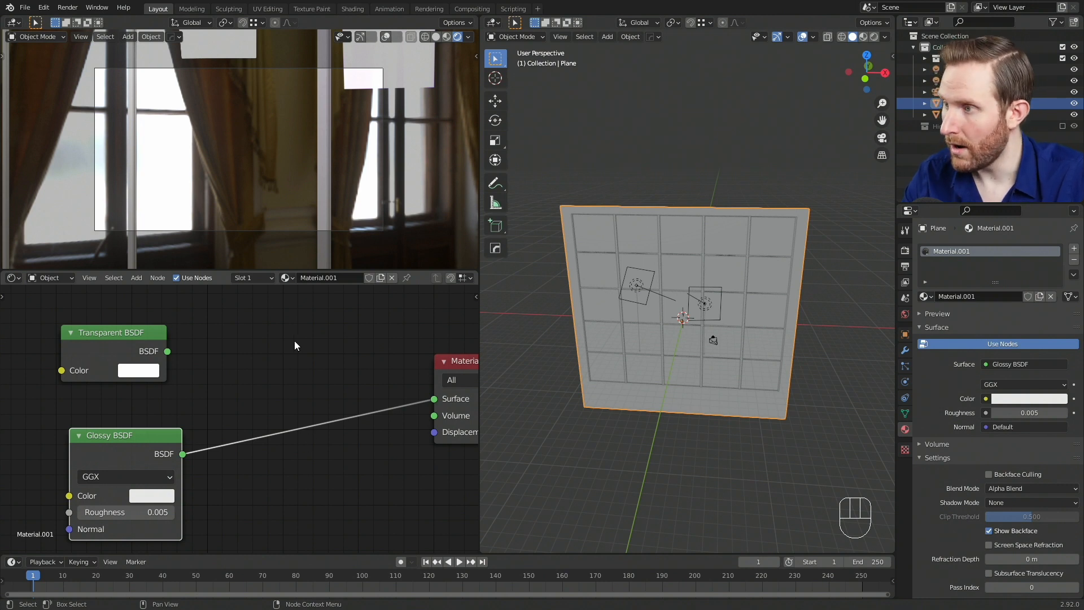
Add a Mix Shader node between the two BSDF nodes and the Material Output
key("shift+a")
mouse_move(227, 336)
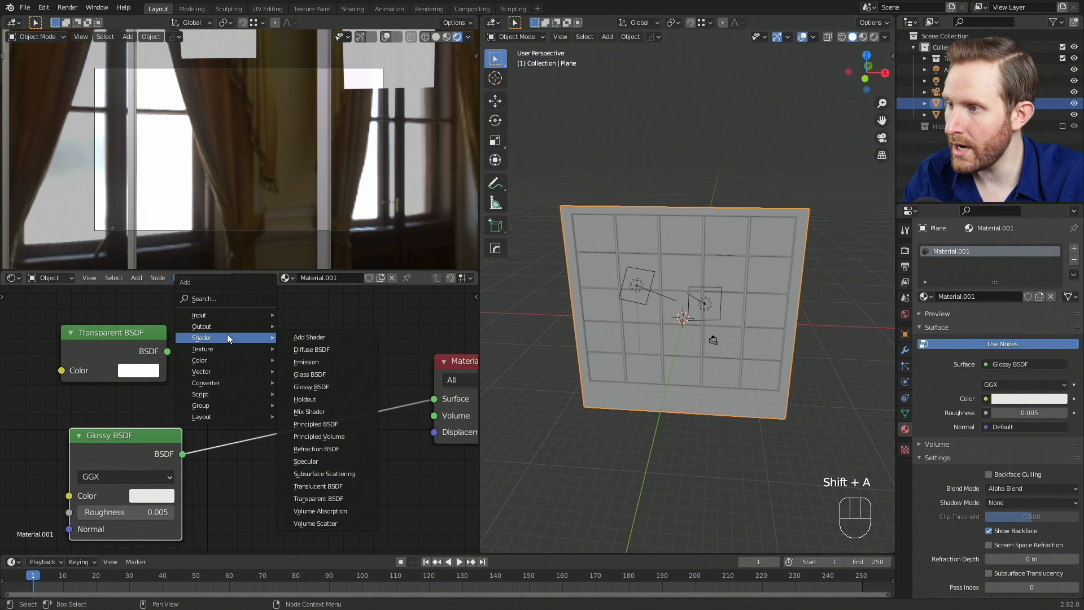
left_click(315, 411)
left_click(247, 309)
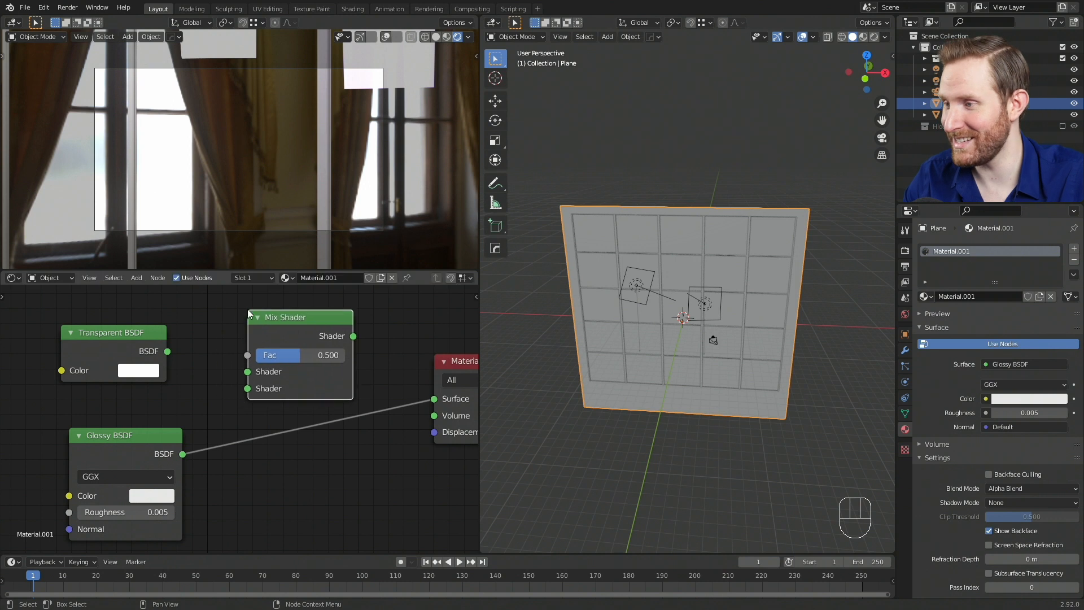
scroll(237, 435, "up", 1)
Connect Transparent BSDF to the Mix Shader's first input and Glossy BSDF to its second, and feed the mix into the Material Output's Surface
left_click_drag(178, 471, 249, 400)
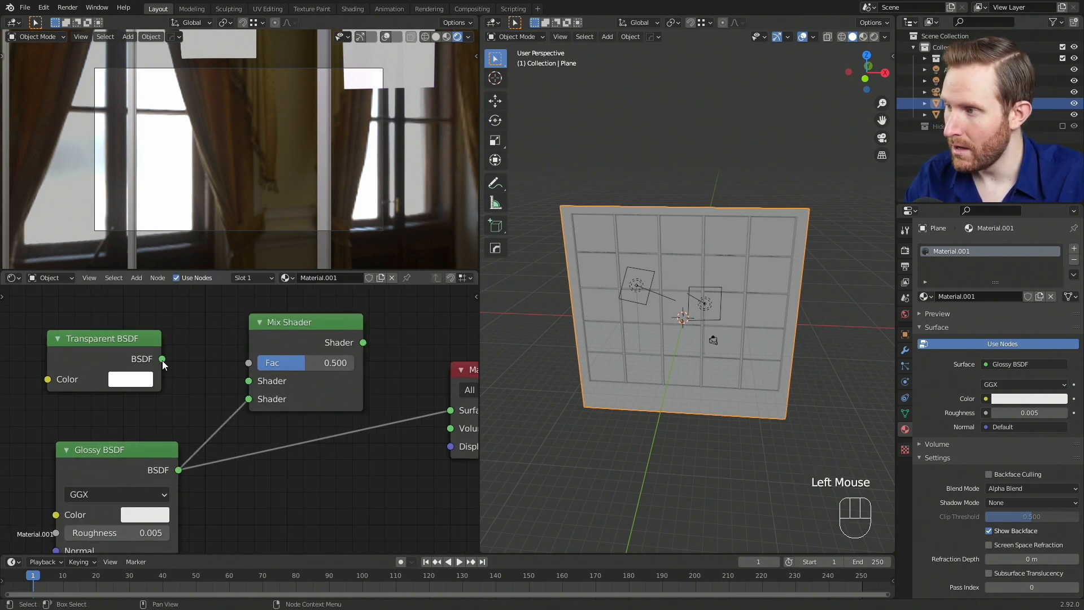
left_click_drag(162, 359, 249, 381)
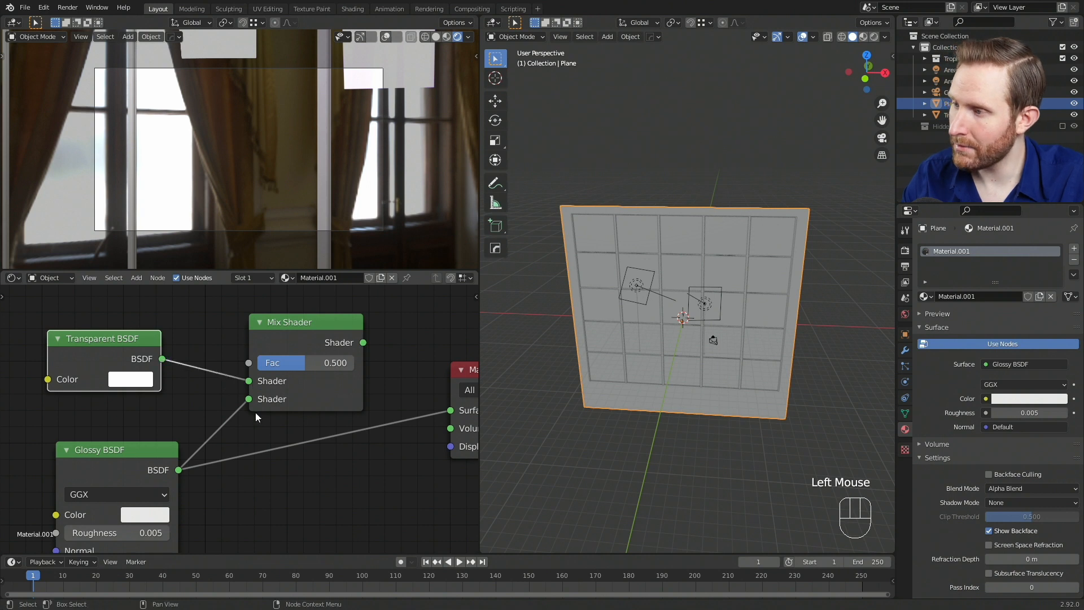
middle_click_drag(405, 364, 333, 372)
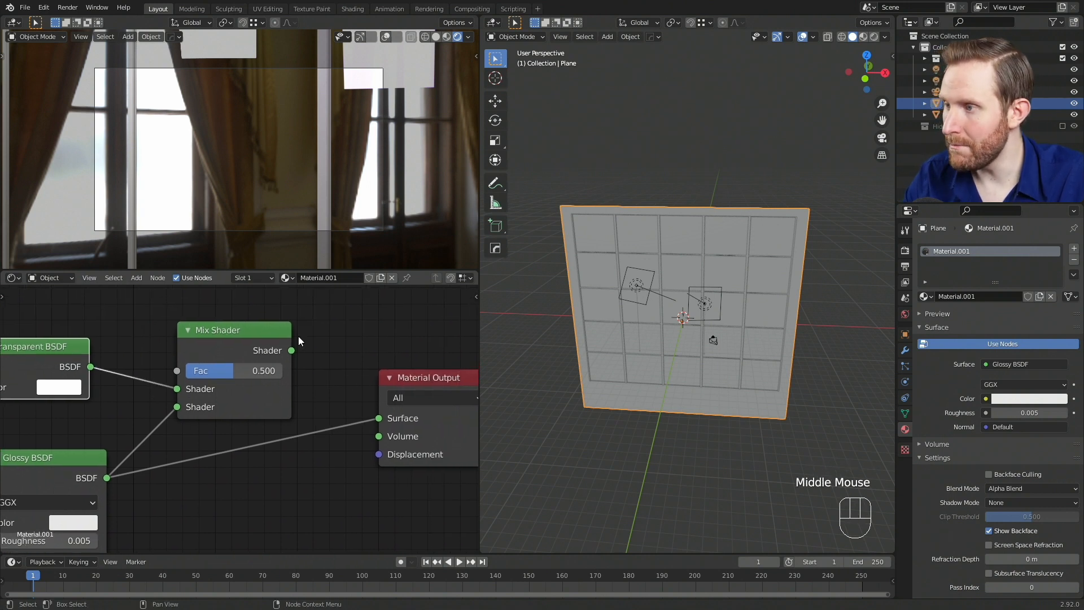
left_click_drag(289, 350, 379, 418)
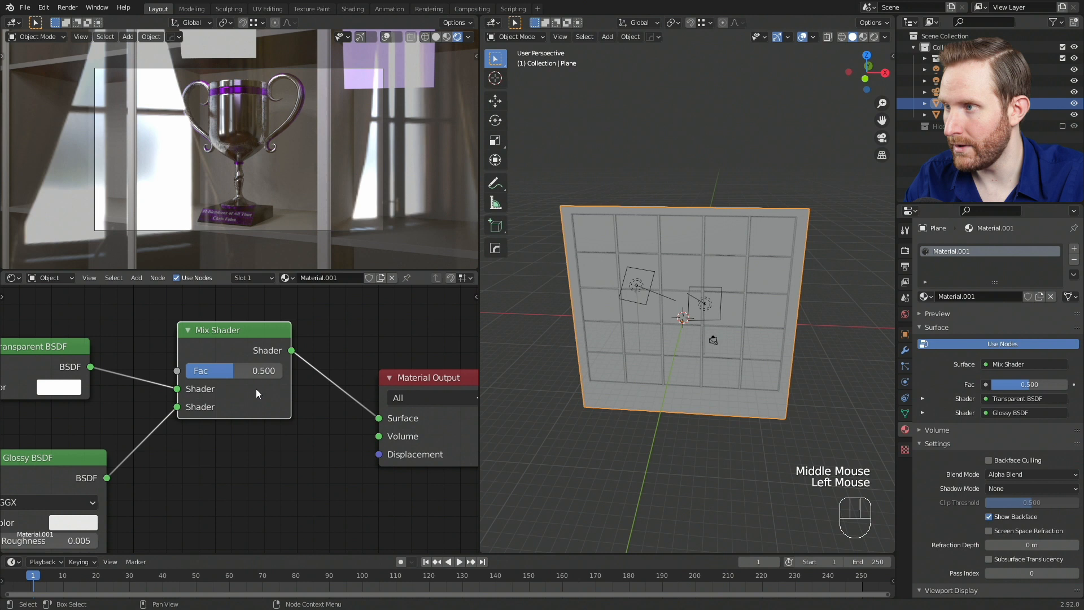
Try the Mix Shader's Fac at 0.000 and 1.000 to compare pure transparency with pure reflection
scroll(271, 141, "down", 2)
middle_click_drag(271, 141, 287, 180, "shift")
scroll(300, 184, "up", 3)
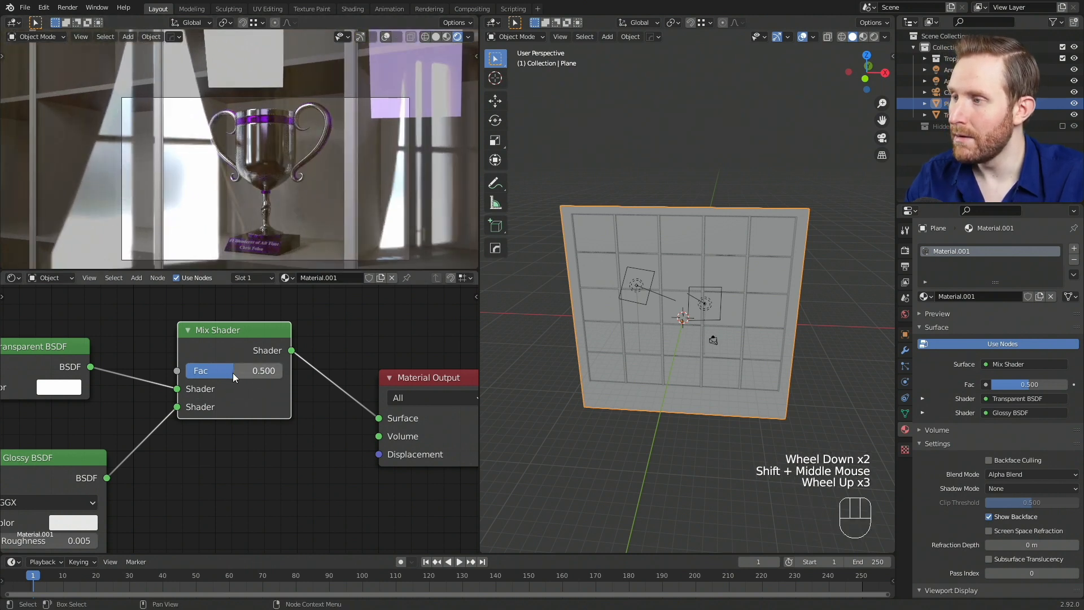
middle_click_drag(230, 371, 273, 363)
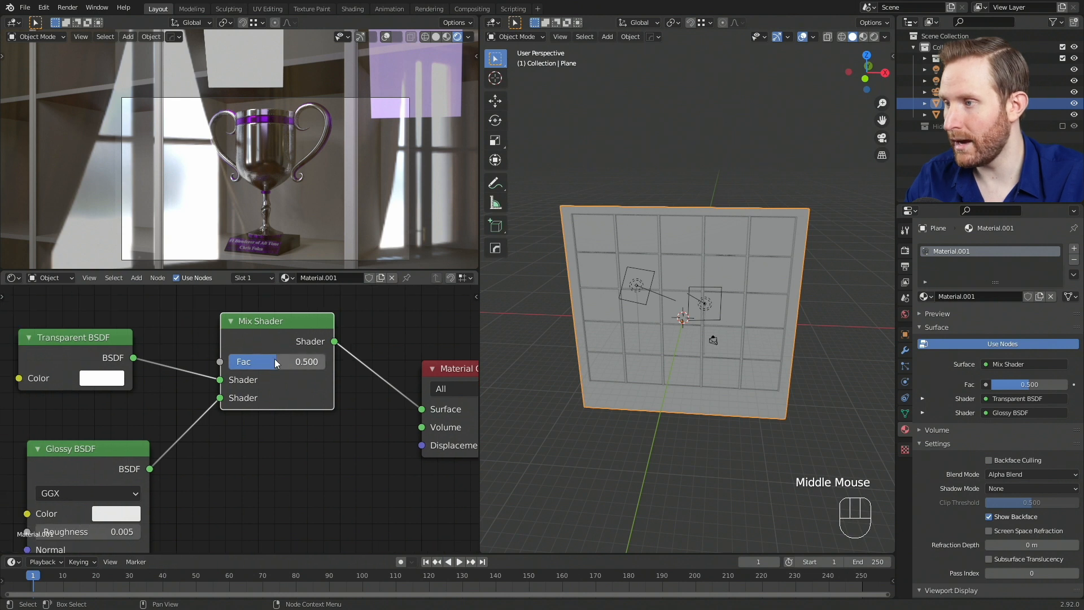
left_click_drag(274, 362, 182, 380)
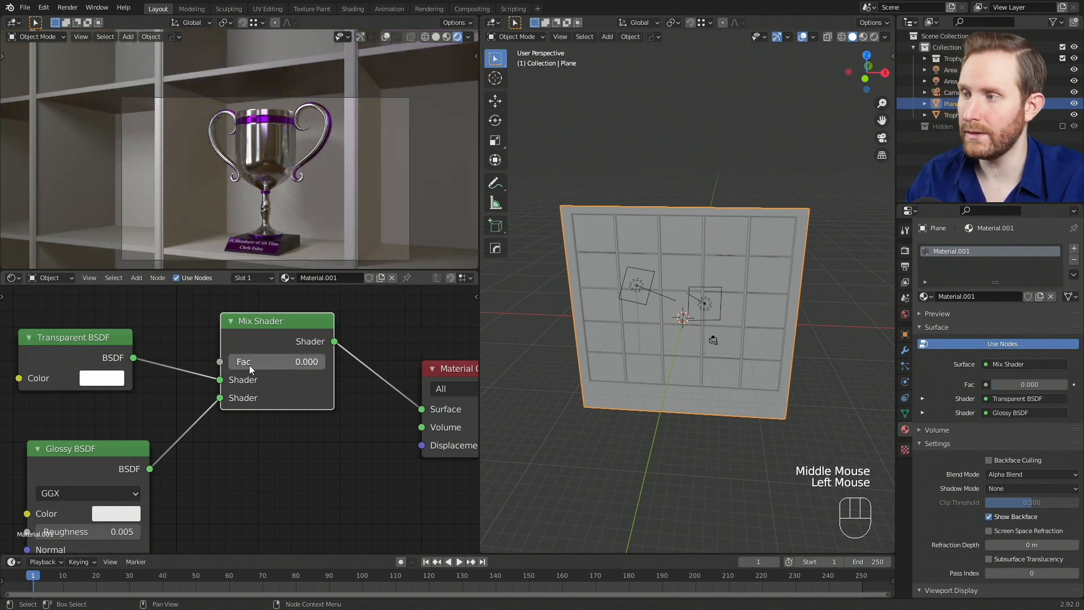
left_click_drag(241, 361, 466, 455)
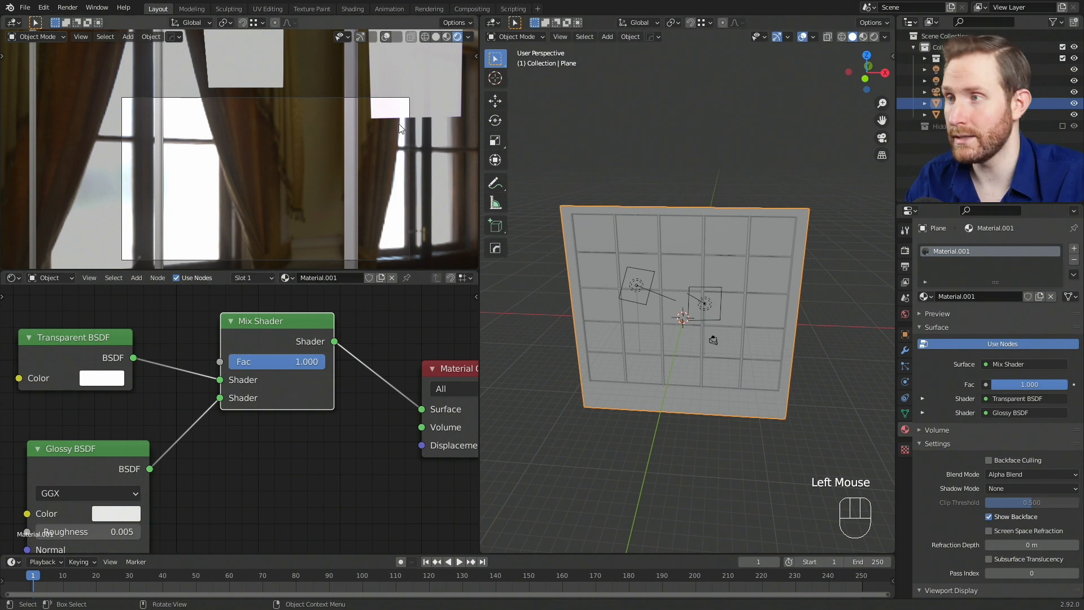
scroll(331, 223, "down", 2)
scroll(335, 229, "up", 2)
middle_click_drag(331, 222, 332, 213, "shift")
scroll(332, 213, "up", 2)
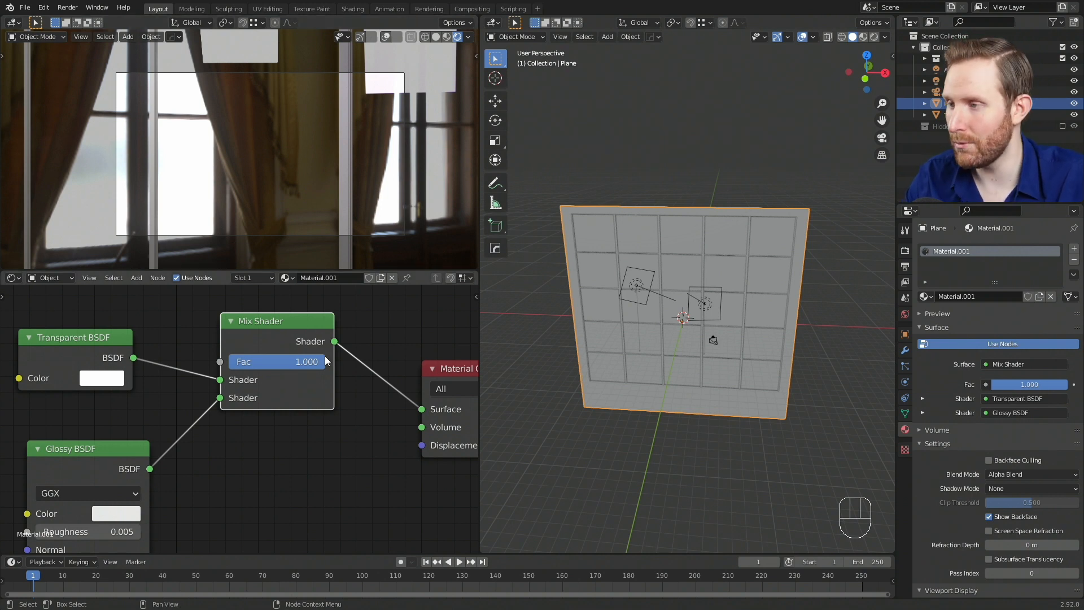
Try a Mix Shader Fac of 0.015 for a faint glass reflection
scroll(354, 404, "up", 2)
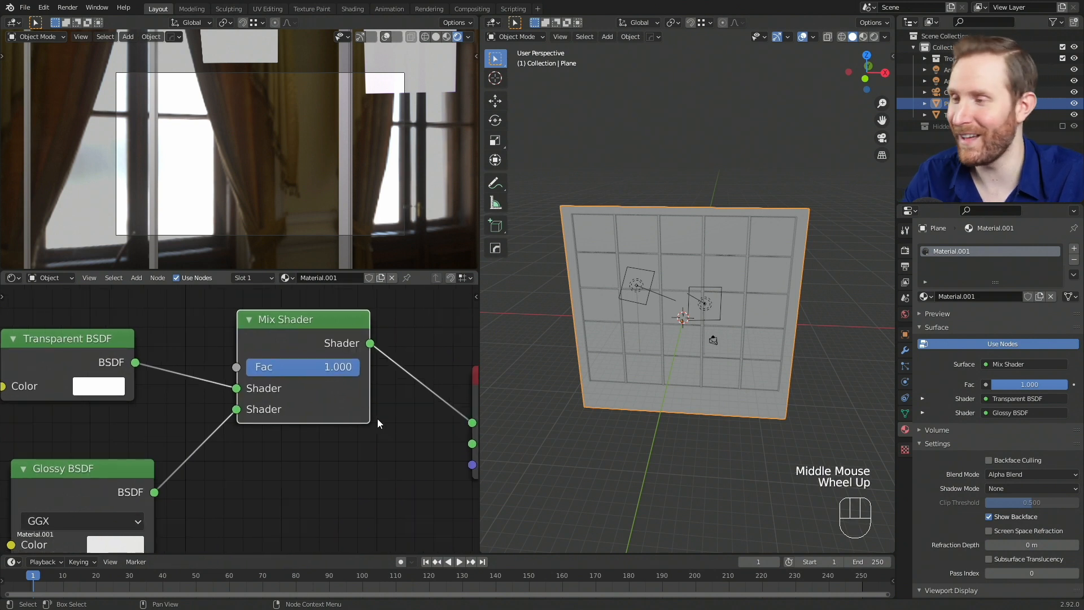
left_click(347, 372)
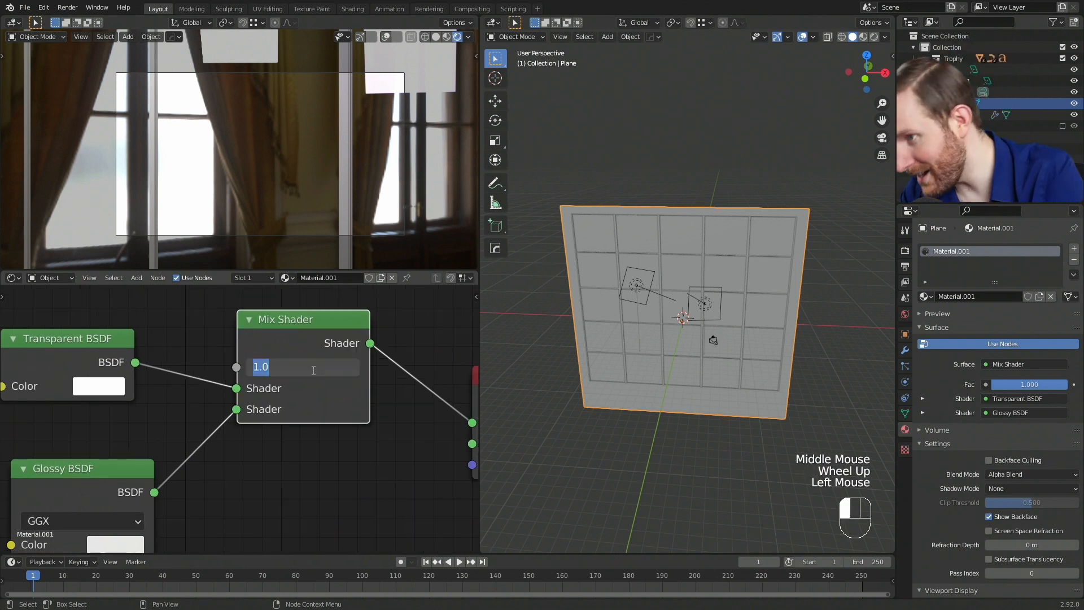
type(".015")
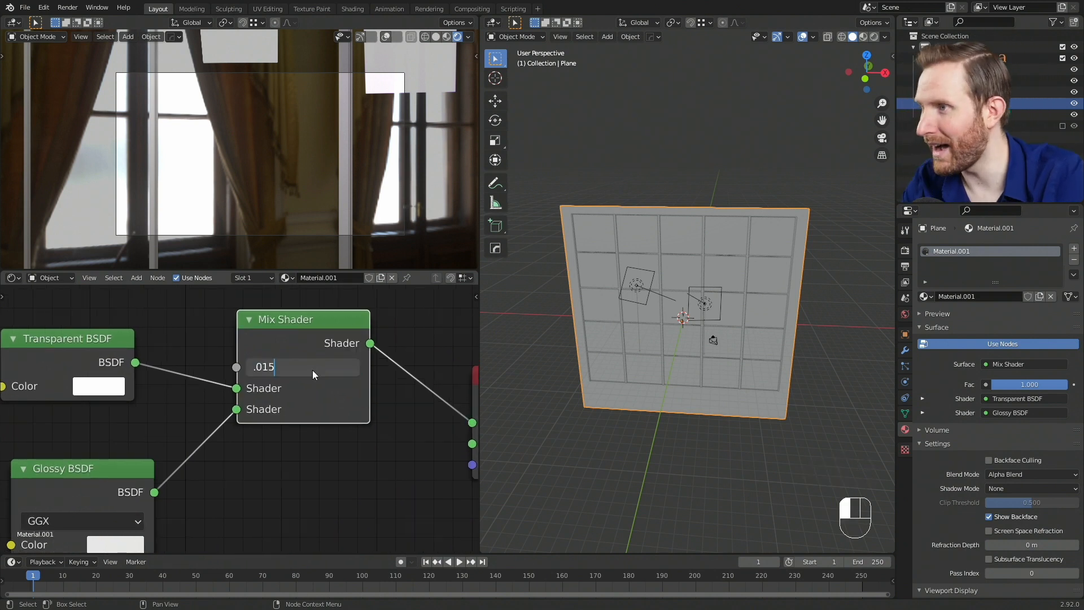
key("Return")
Set the Mix Shader's Fac to 0.025
left_click(314, 373)
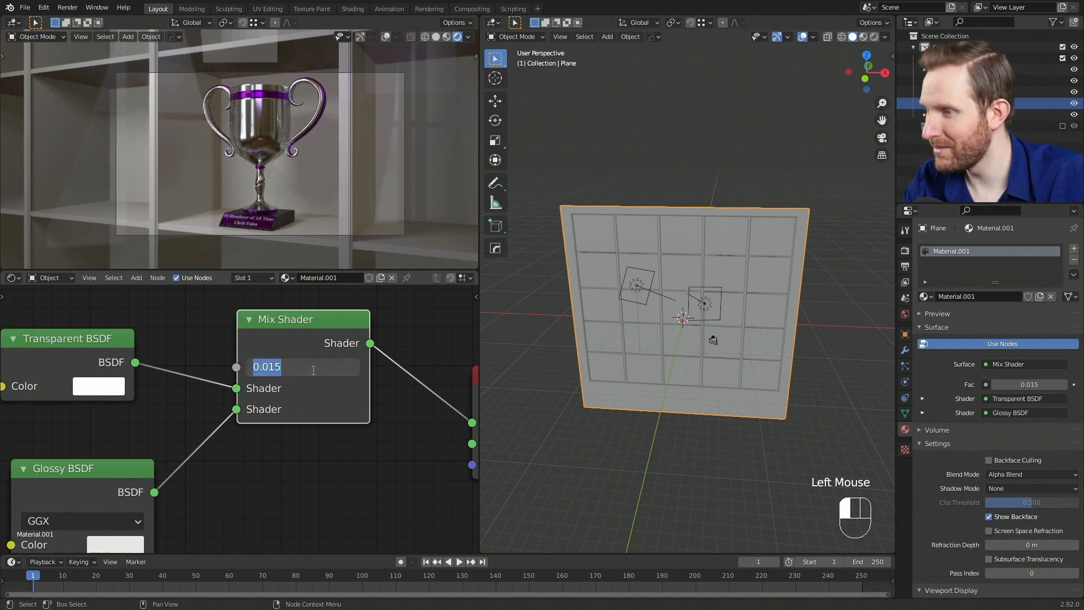
left_click(315, 456)
left_click(302, 368)
type(".025")
key("Return")
Examine the glass pane's reflections around the trophy and shelf in the rendered view
scroll(179, 93, "up", 1)
middle_click_drag(183, 99, 180, 94, "shift")
scroll(179, 94, "up", 1)
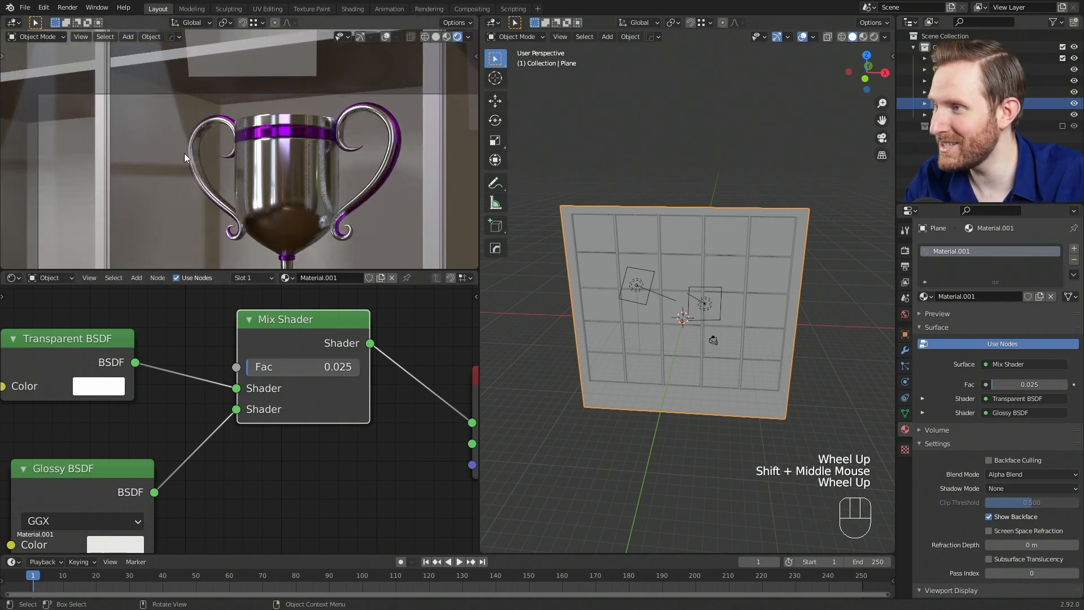
scroll(215, 157, "down", 2)
middle_click_drag(215, 157, 267, 111, "shift")
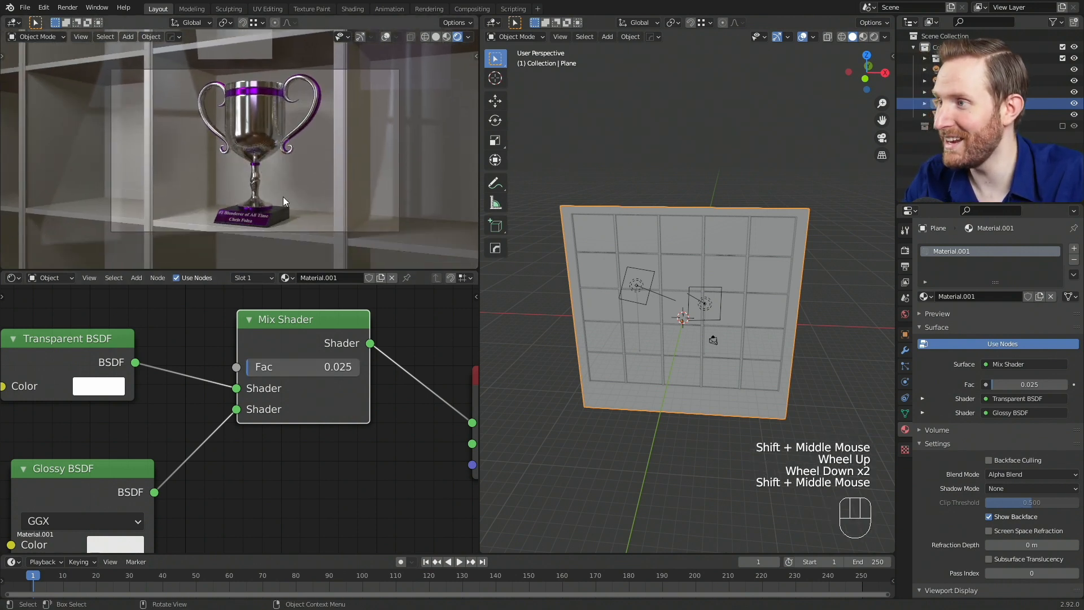
scroll(282, 144, "down", 2)
scroll(291, 137, "up", 1)
middle_click_drag(291, 138, 215, 179, "shift")
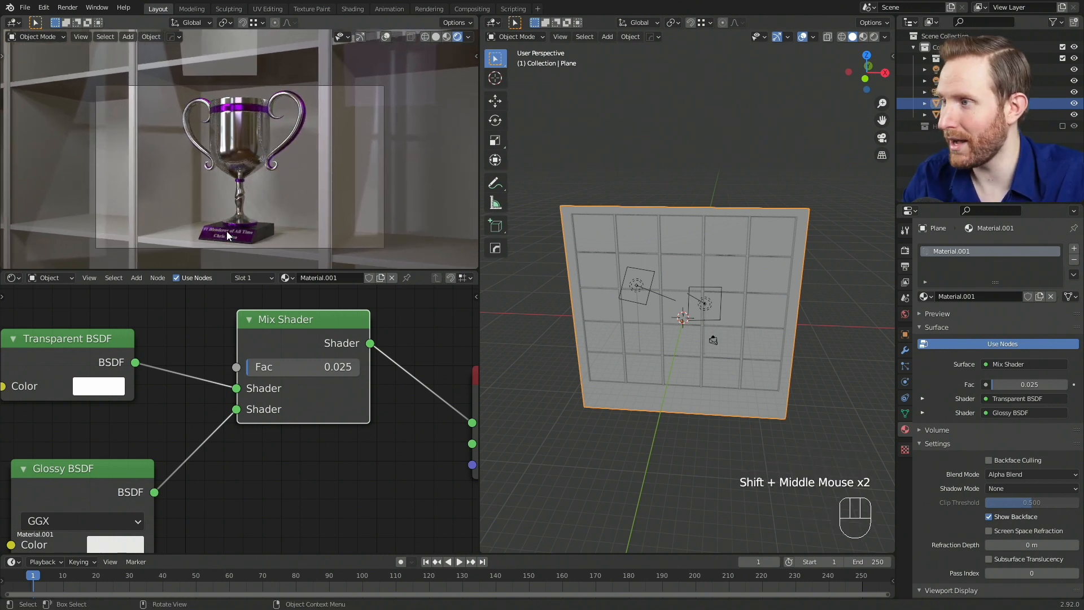
Switch the shader editor to the World nodes and rotate the ballroom_2k.hdr environment to 63.4° on Z
left_click(46, 279)
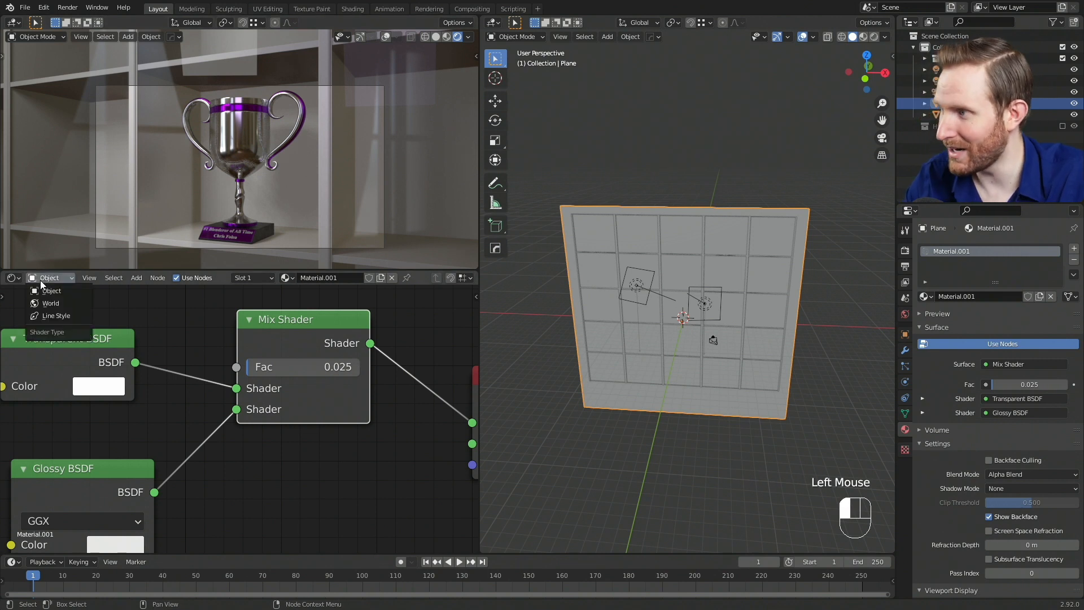
left_click(50, 303)
scroll(234, 467, "down", 2)
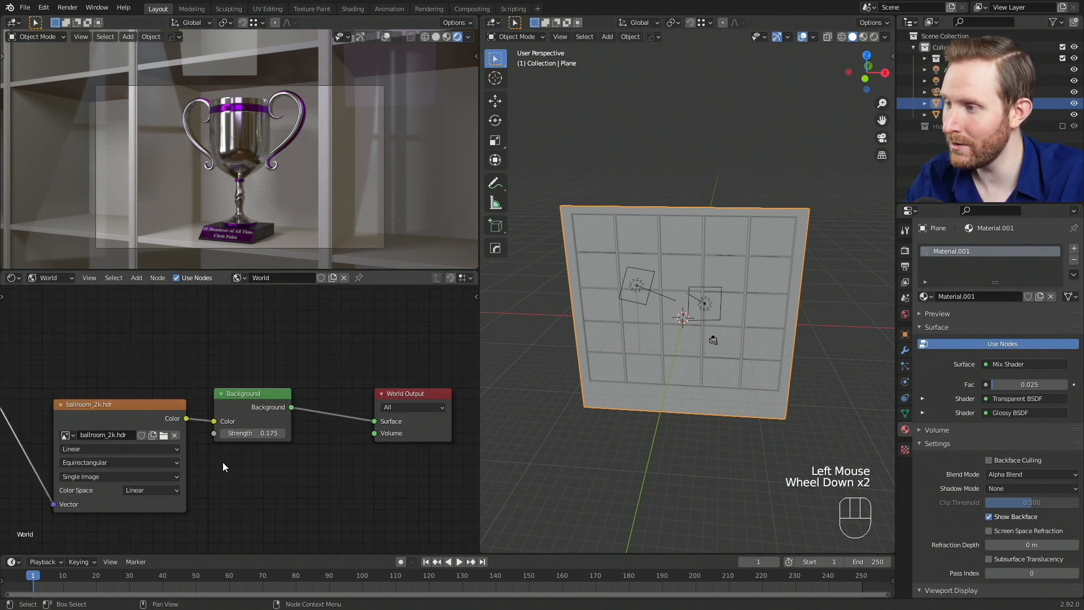
middle_click_drag(235, 467, 340, 452)
middle_click_drag(122, 457, 304, 456)
middle_click_drag(276, 476, 298, 395)
scroll(278, 437, "up", 3)
scroll(260, 408, "up", 1)
left_click_drag(243, 411, 269, 410)
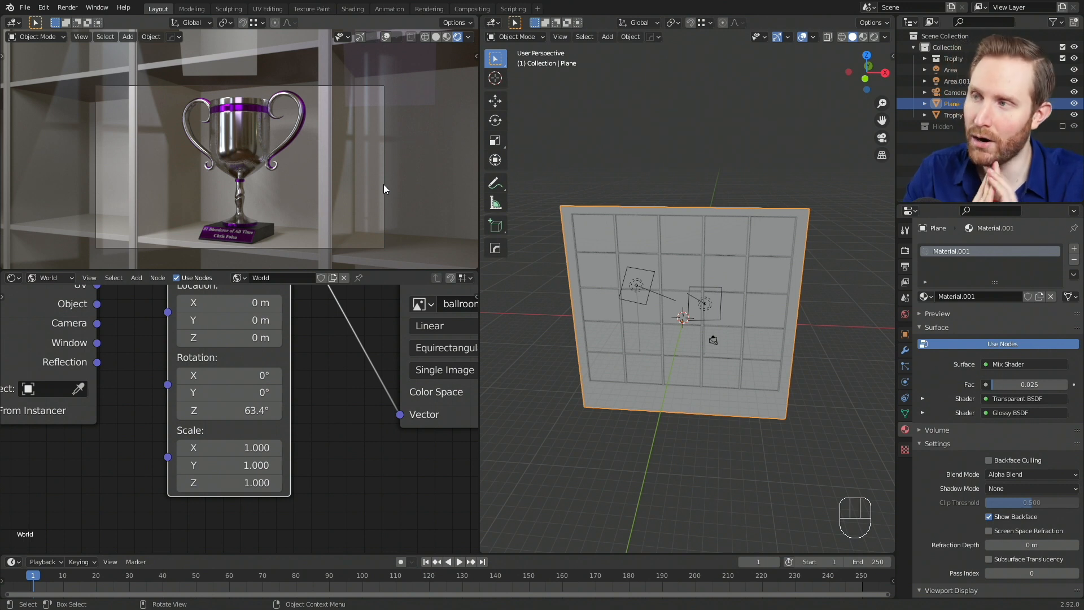
Examine the environment's reflections on the trophy cup, handles and glass pane up close in the rendered view
scroll(384, 184, "up", 3)
middle_click_drag(252, 104, 253, 157, "shift")
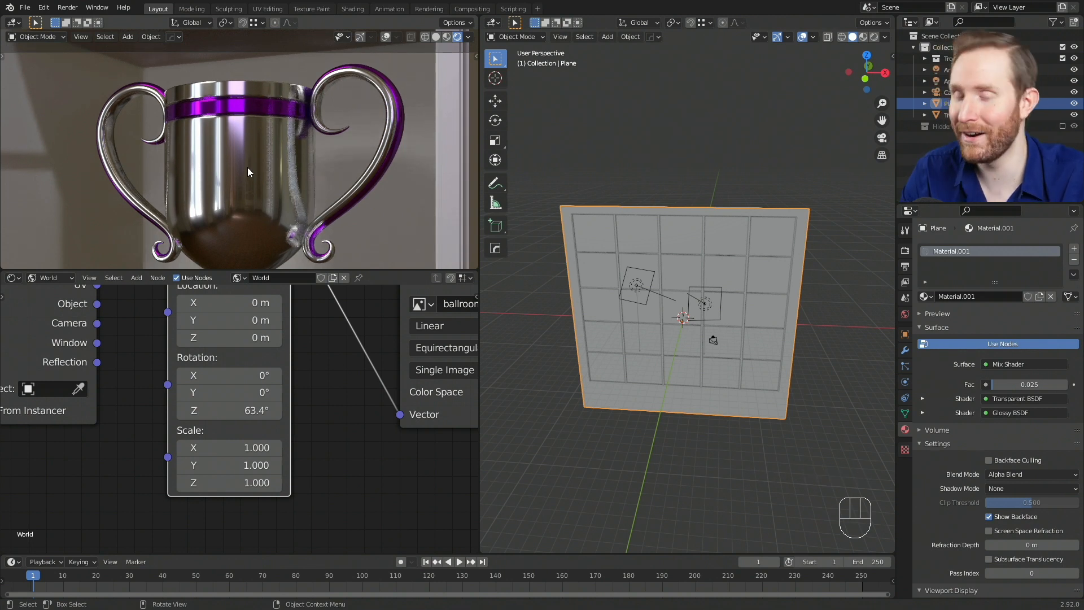
scroll(249, 170, "down", 2)
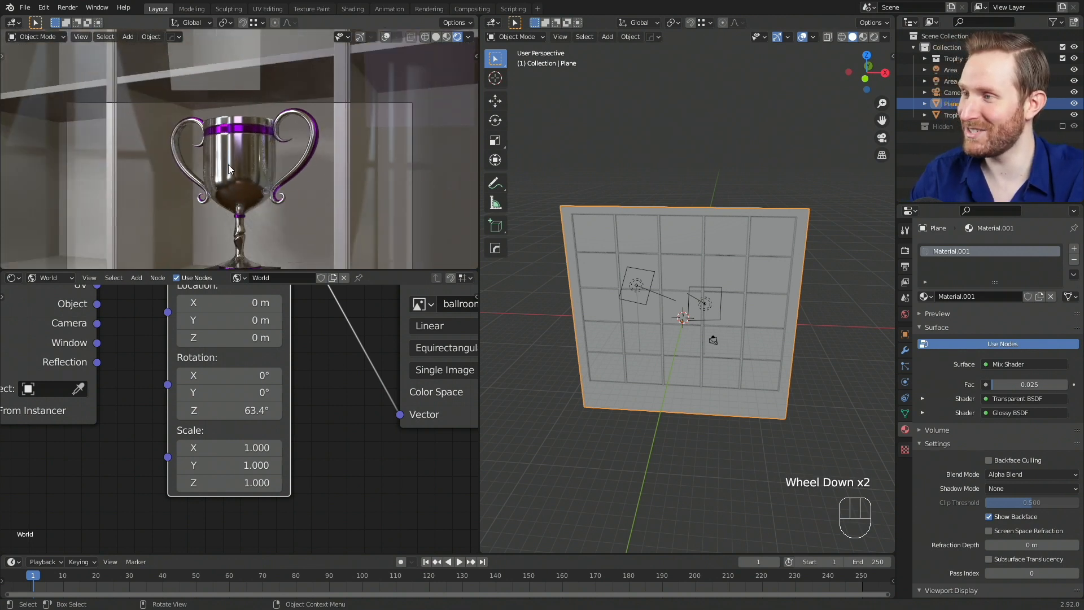
scroll(232, 174, "up", 3)
scroll(232, 174, "down", 2)
mouse_move(231, 174)
middle_mouse_down("shift")
mouse_move(251, 190)
mouse_move(239, 182)
middle_mouse_up("shift")
scroll(232, 181, "up", 2)
scroll(263, 174, "up", 2)
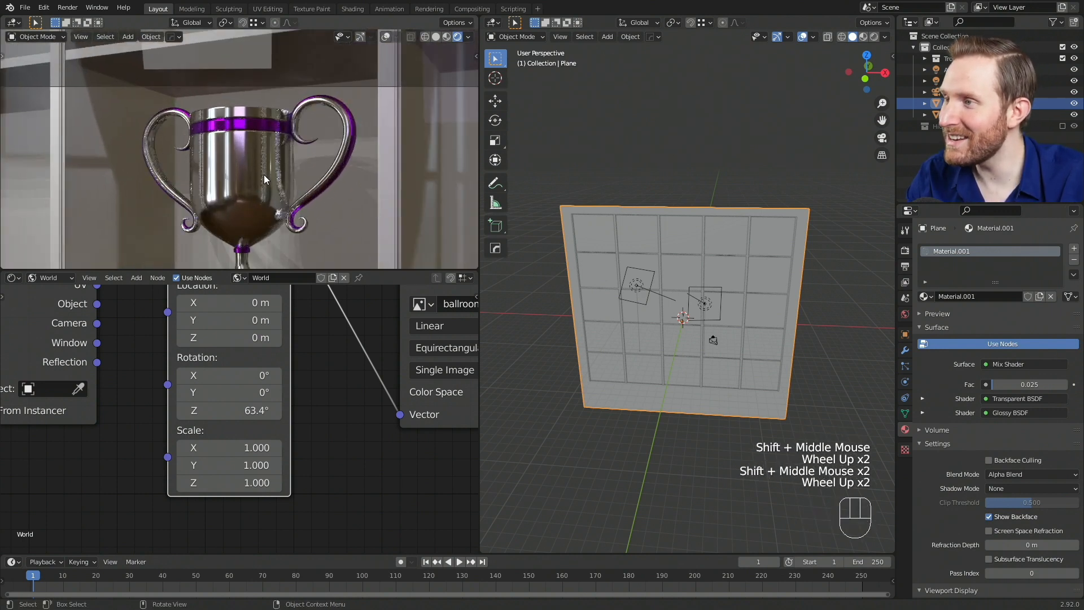
scroll(218, 207, "up", 1)
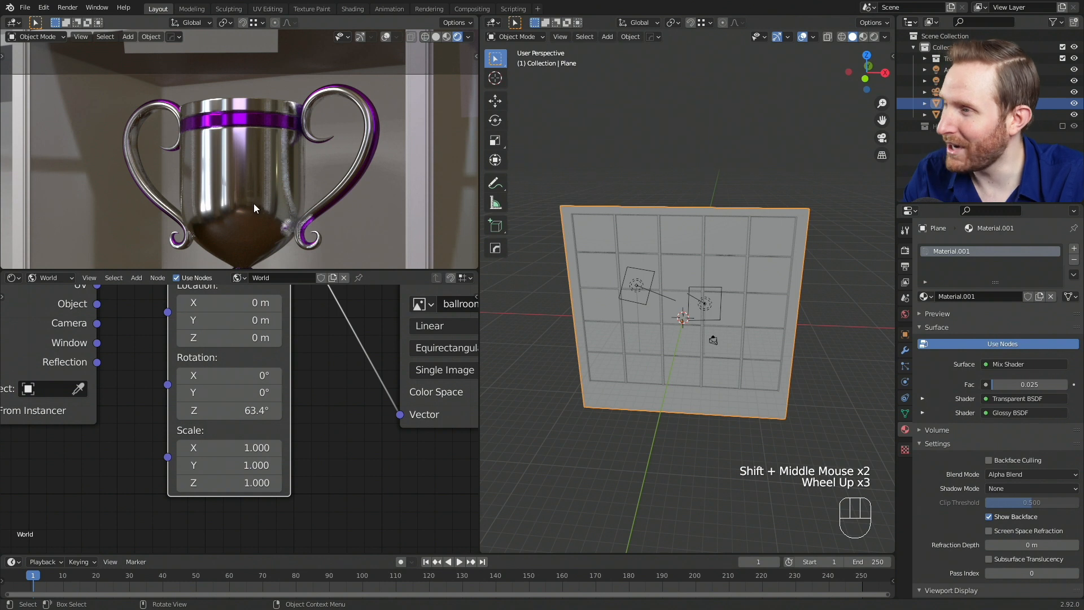
scroll(243, 202, "down", 2)
middle_click_drag(243, 202, 249, 183, "shift")
scroll(249, 183, "up", 2)
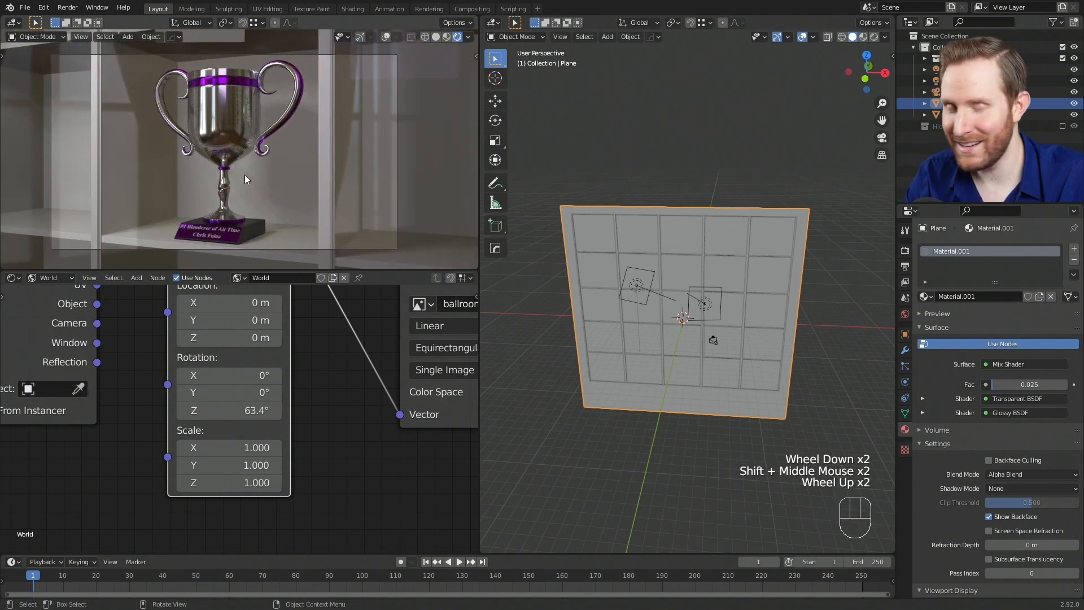